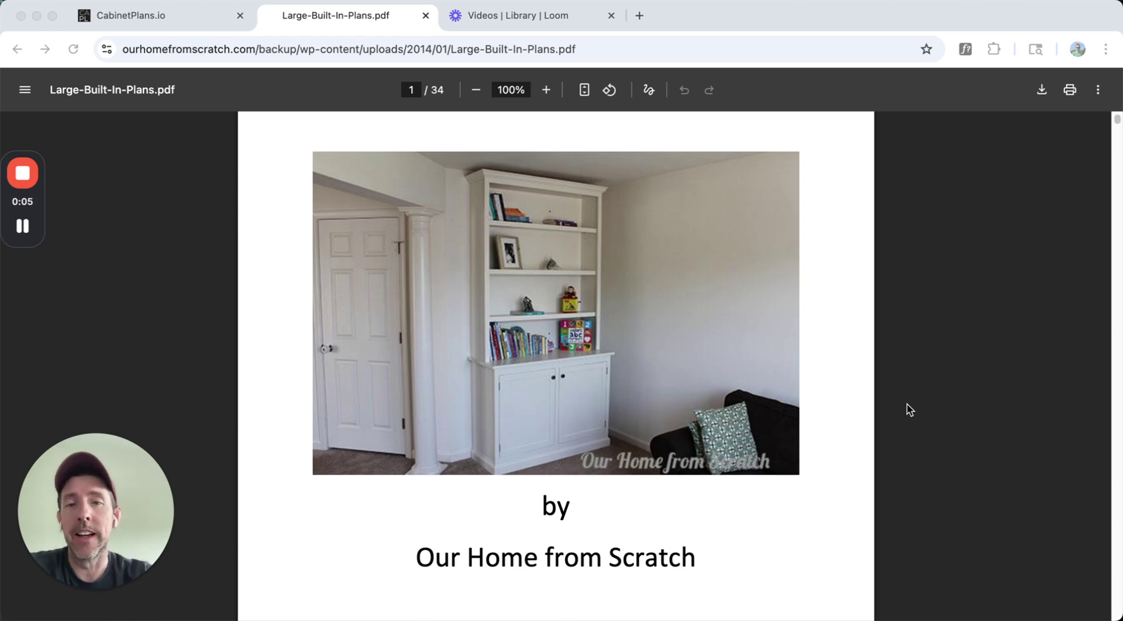
Bring Chrome forward to review the cover page of the 34-page Large-Built-In-Plans PDF.
{"action": "left_click", "coordinate": [1117, 123]}
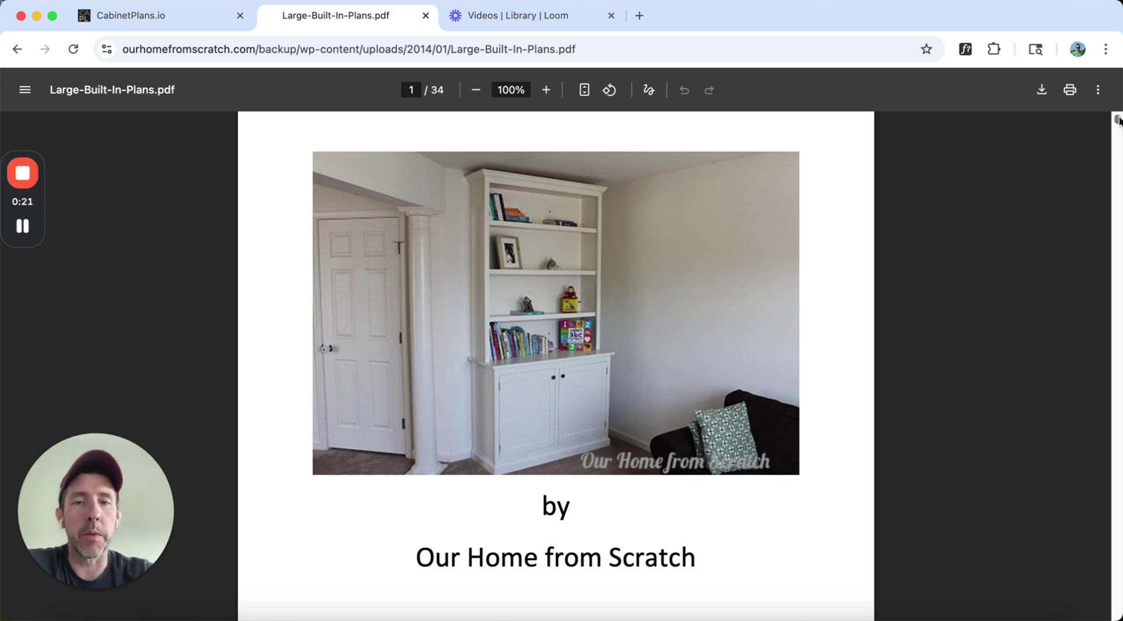
{"action": "mouse_move", "coordinate": [1117, 119]}
{"action": "left_mouse_down"}
{"action": "mouse_move", "coordinate": [1098, 261]}
{"action": "mouse_move", "coordinate": [1107, 121]}
{"action": "left_mouse_up"}
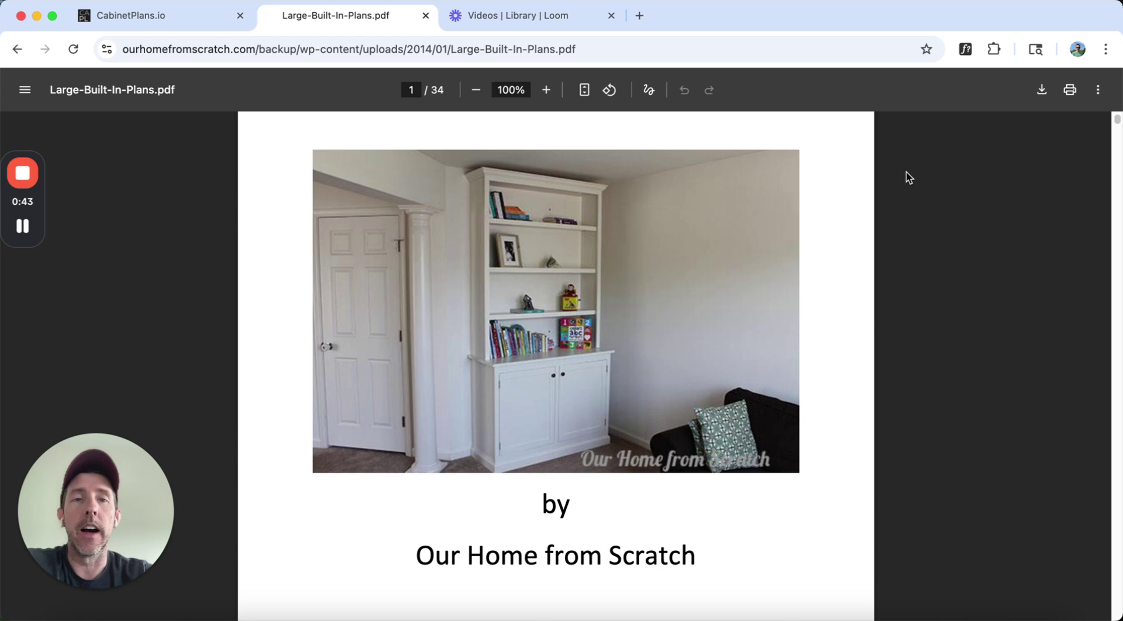
Create a new cabinet project named 'Large Built-In'.
{"action": "left_click", "coordinate": [164, 18]}
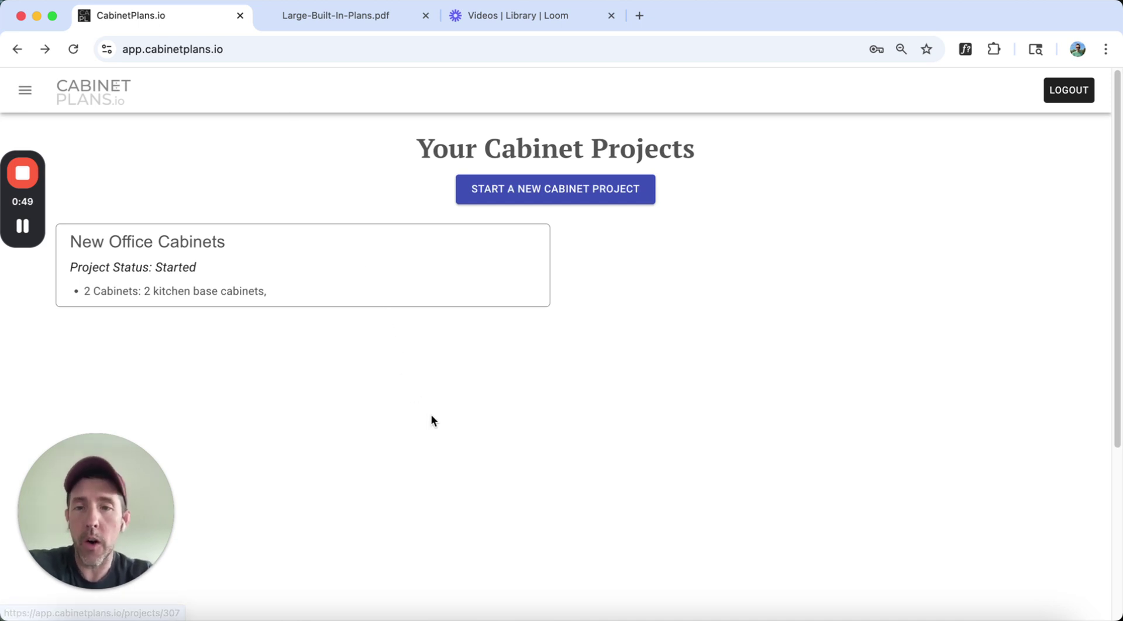
{"action": "left_click", "coordinate": [582, 198]}
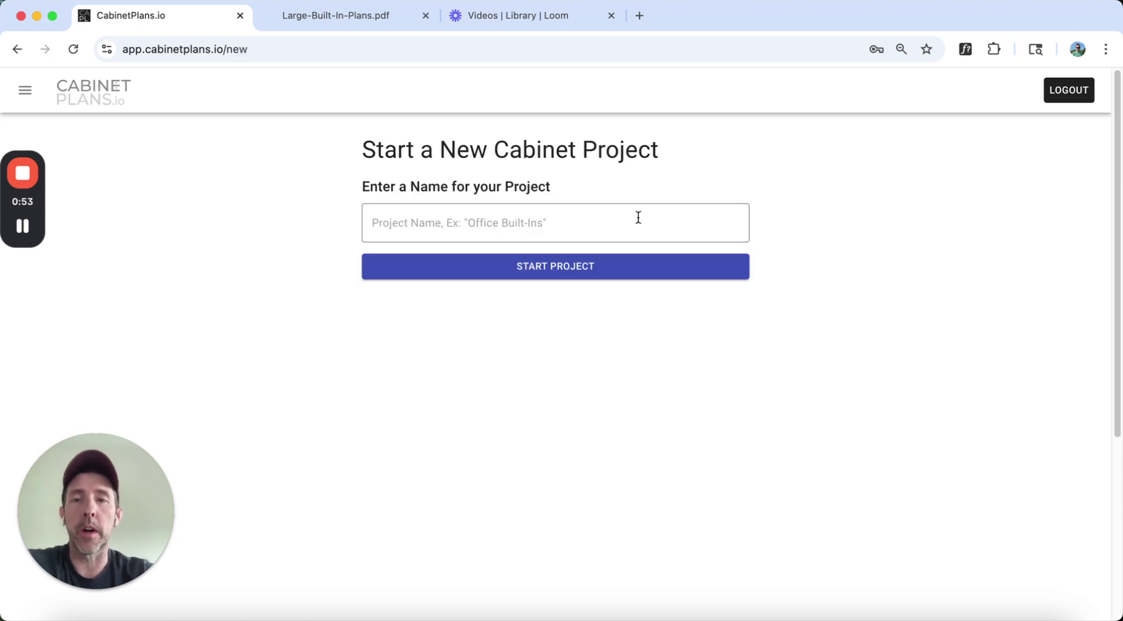
{"action": "left_click", "coordinate": [613, 215]}
{"action": "type", "text": "Large Built-In"}
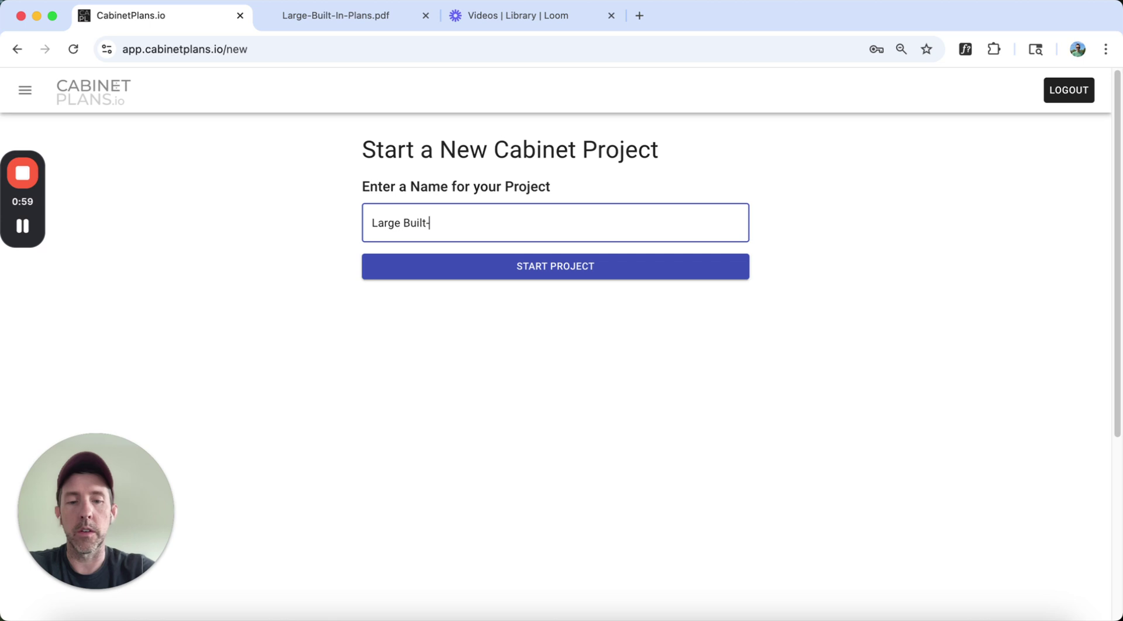
{"action": "left_click", "coordinate": [579, 272]}
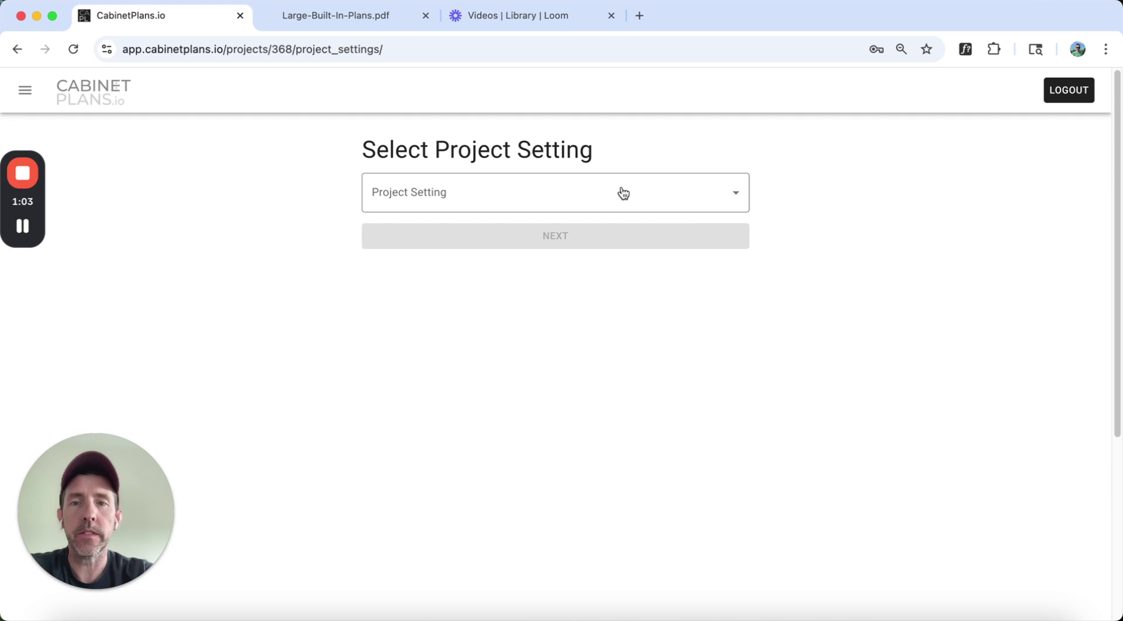
Use Default Faceframe Minimum Settings (inches) for the project and proceed to adding a cabinet.
{"action": "left_click", "coordinate": [623, 191]}
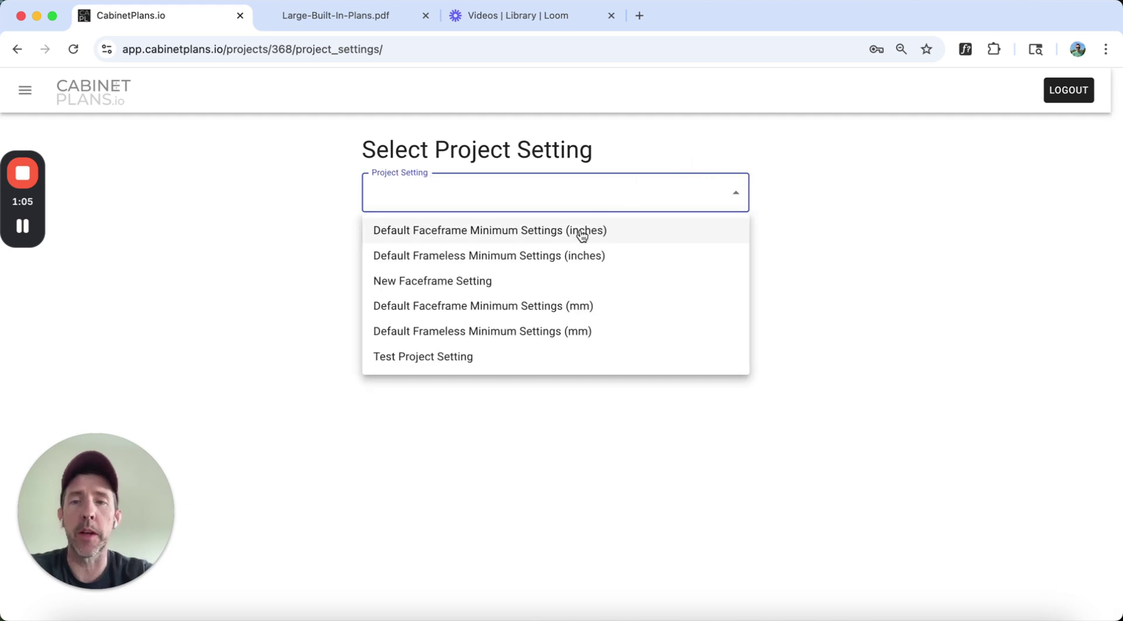
{"action": "left_click", "coordinate": [636, 234]}
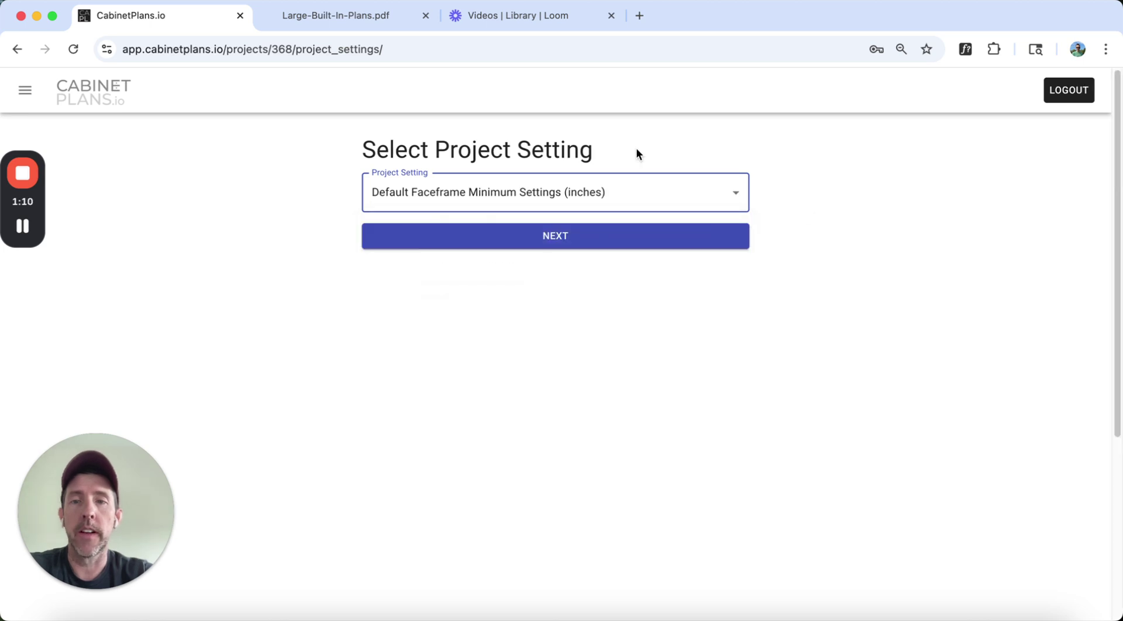
{"action": "left_click", "coordinate": [672, 246]}
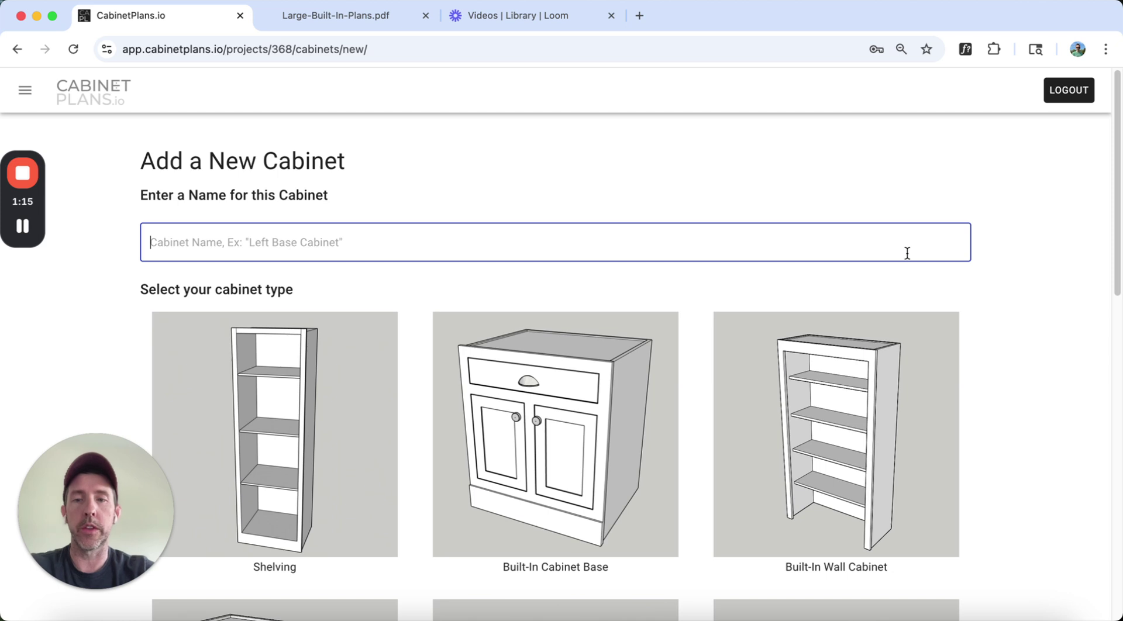
Name the cabinet 'Upper Cabinet' and choose the Built-In Wall Cabinet type.
{"action": "type", "text": "Upper Cabinet"}
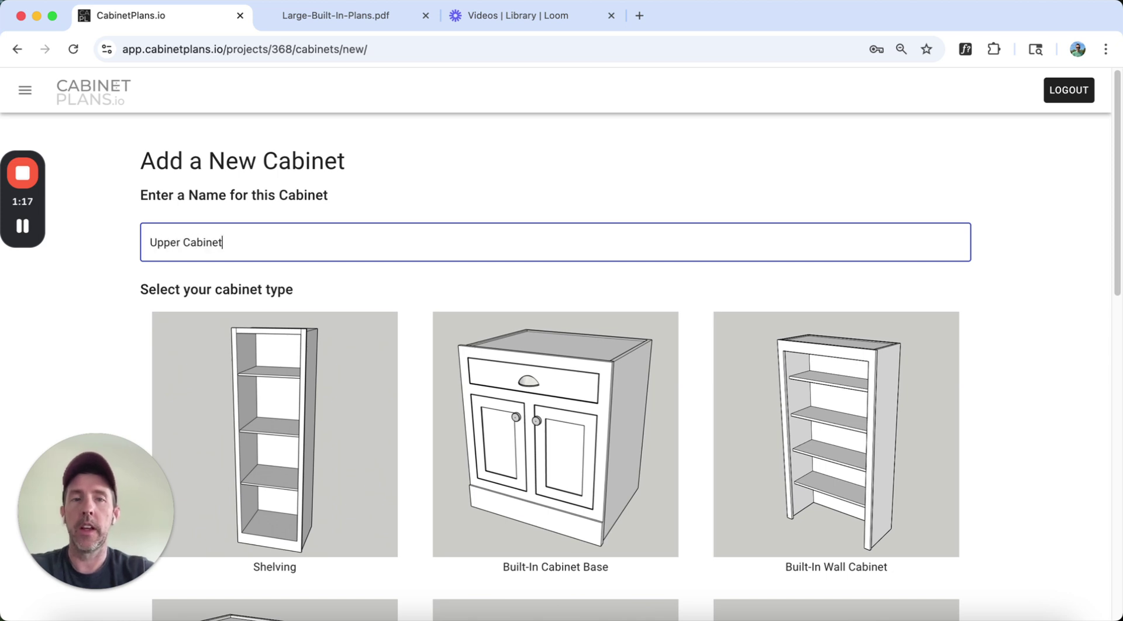
{"action": "scroll", "coordinate": [1116, 229], "scroll_direction": "down", "scroll_amount": 1}
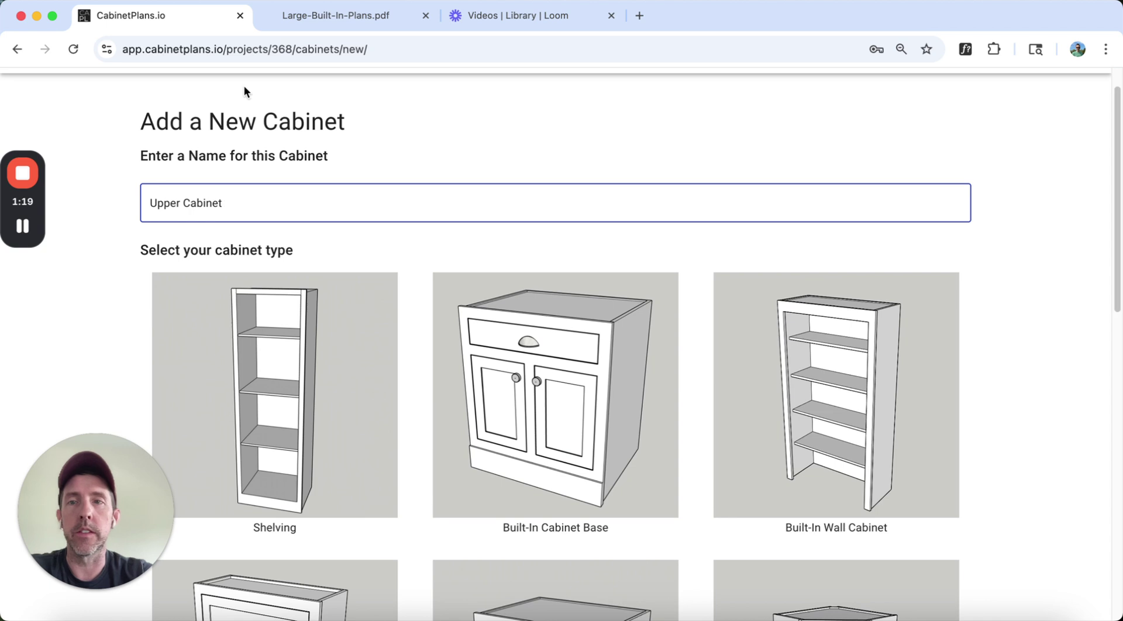
{"action": "left_click", "coordinate": [272, 16]}
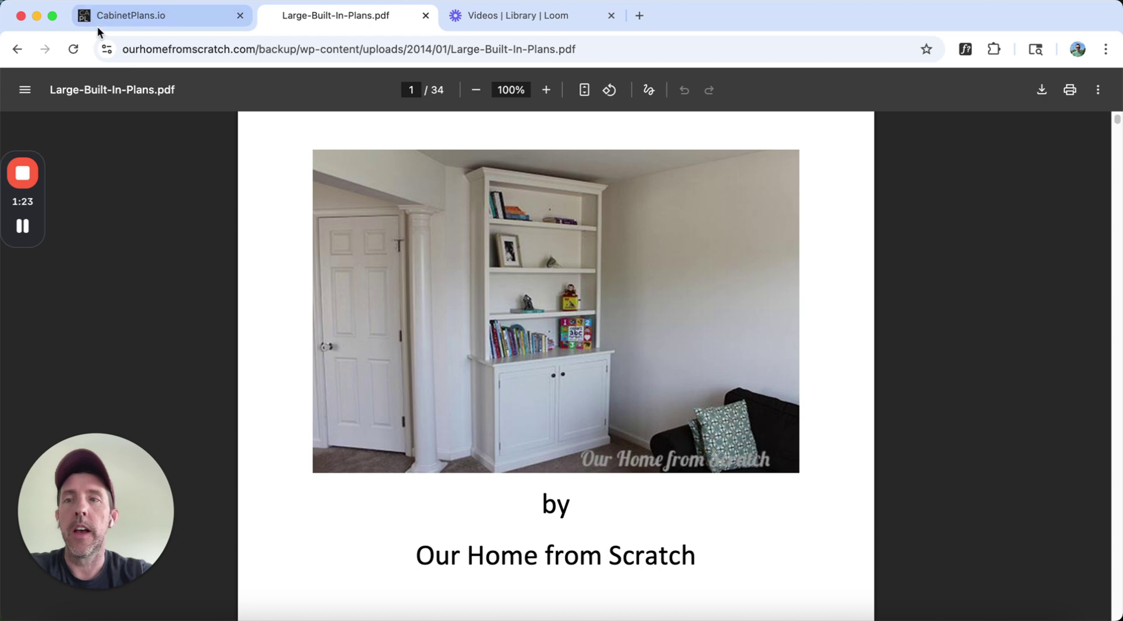
{"action": "left_click", "coordinate": [123, 13]}
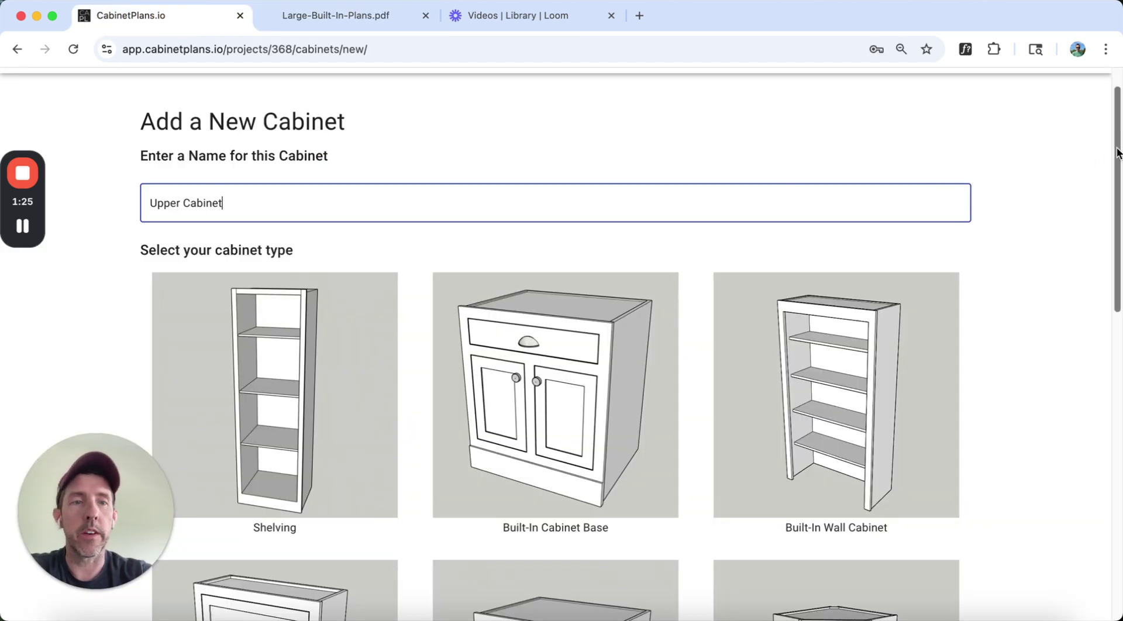
{"action": "scroll", "coordinate": [1098, 181], "scroll_direction": "down", "scroll_amount": 4}
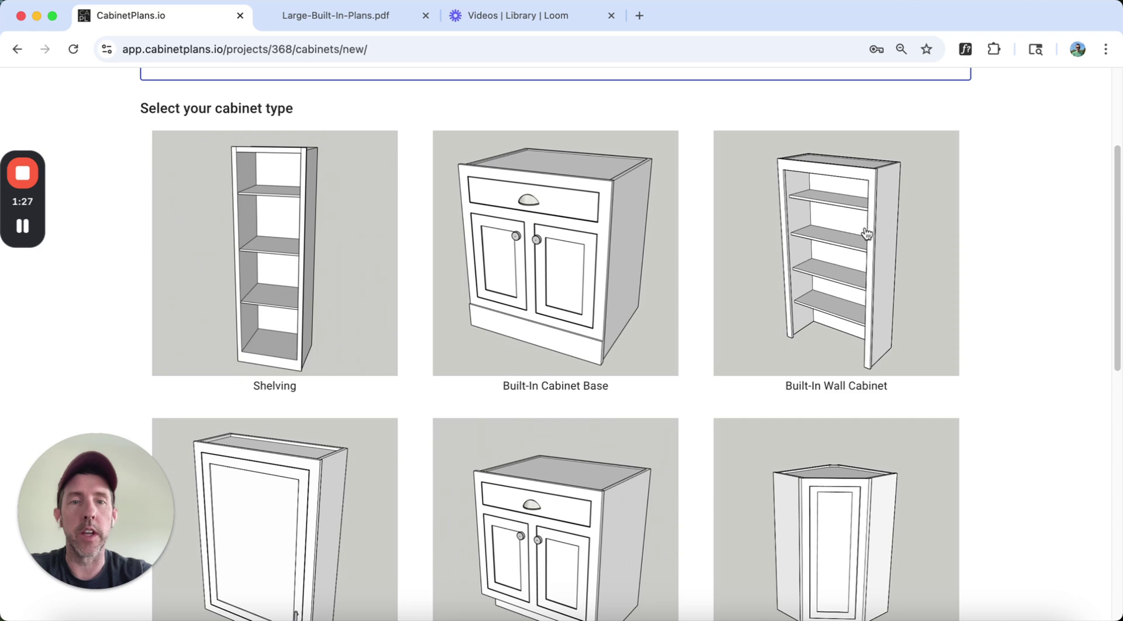
{"action": "left_click", "coordinate": [845, 282]}
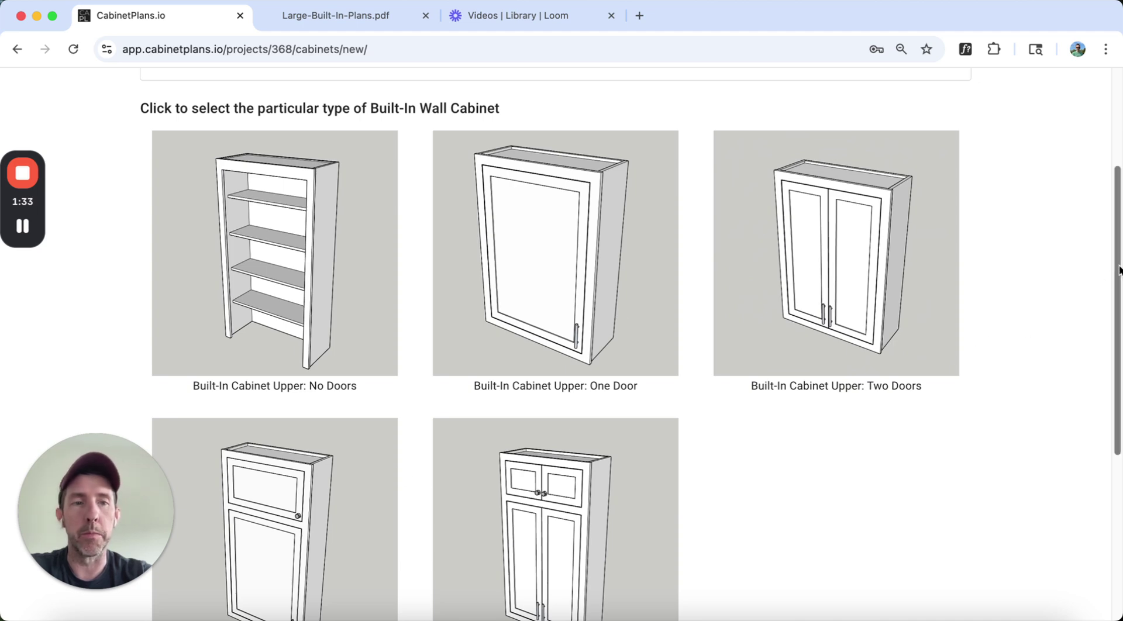
{"action": "scroll", "coordinate": [1114, 269], "scroll_direction": "up", "scroll_amount": 1}
Choose the no-doors upper variant and size it 48 wide, 59 high, 12 deep.
{"action": "left_click", "coordinate": [246, 285]}
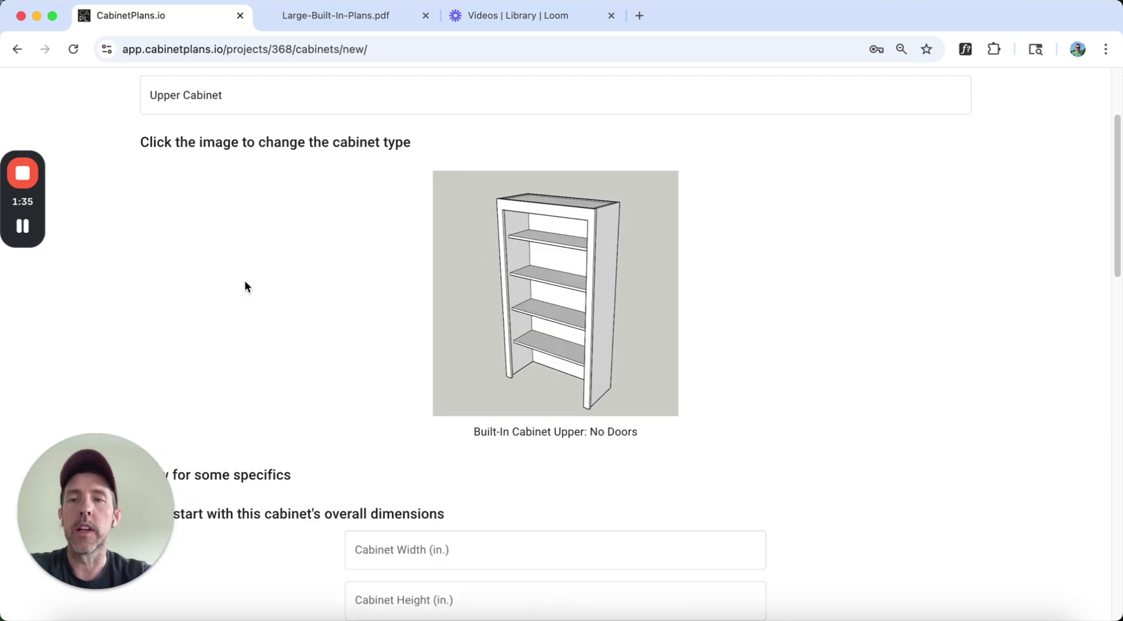
{"action": "left_click_drag", "start_coordinate": [1117, 234], "coordinate": [1098, 317]}
{"action": "left_click", "coordinate": [594, 243]}
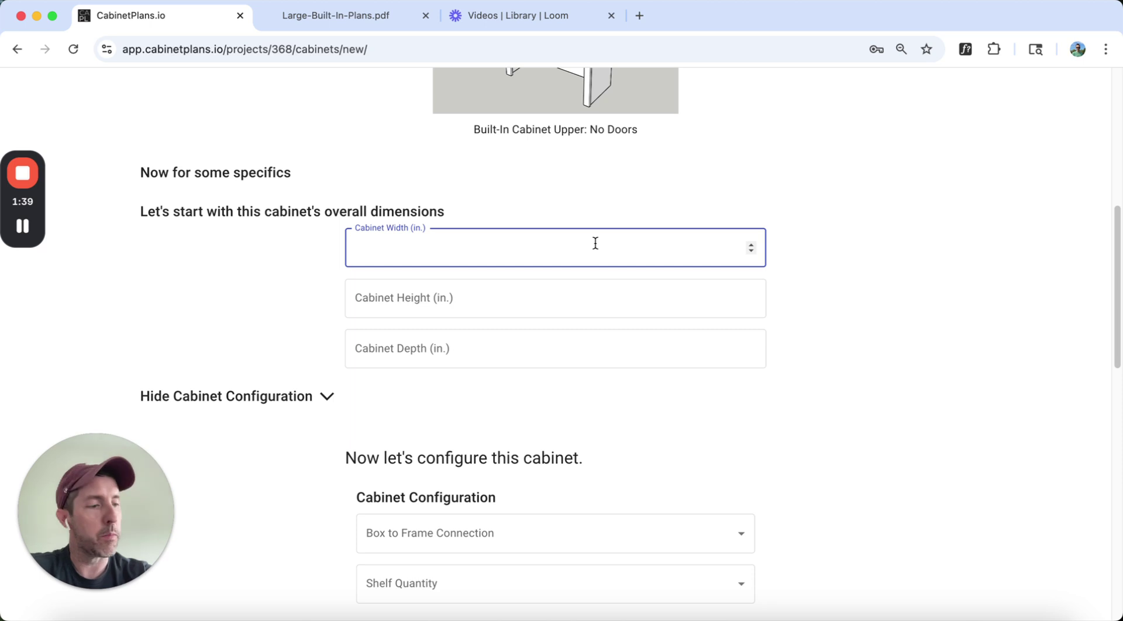
{"action": "type", "text": "48"}
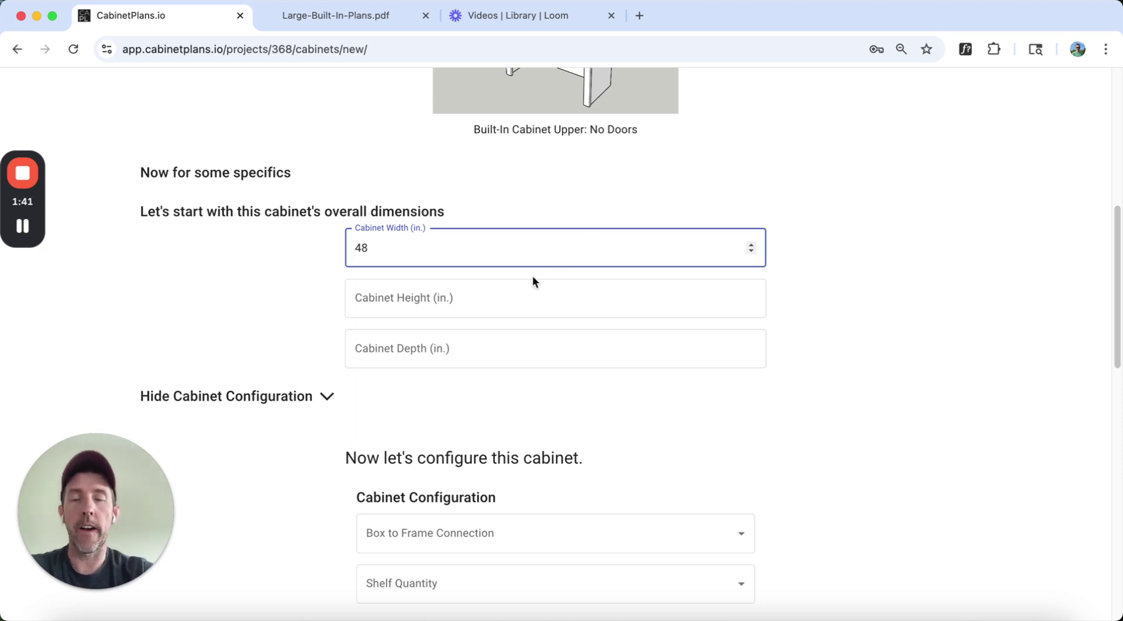
{"action": "left_click", "coordinate": [515, 303]}
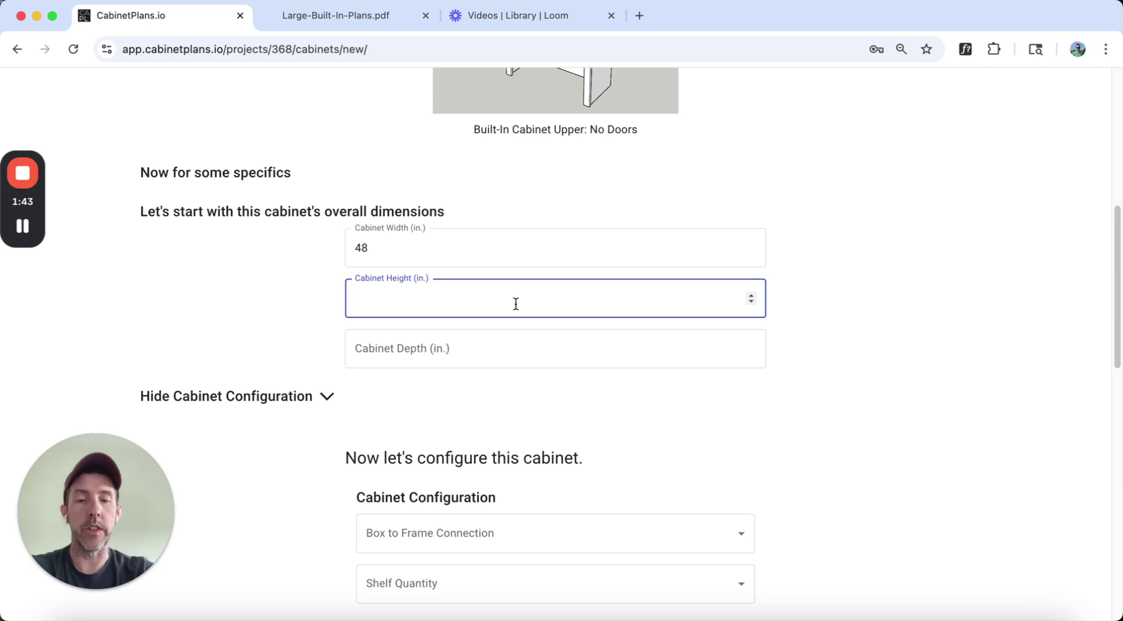
{"action": "type", "text": "59"}
{"action": "left_click", "coordinate": [494, 349]}
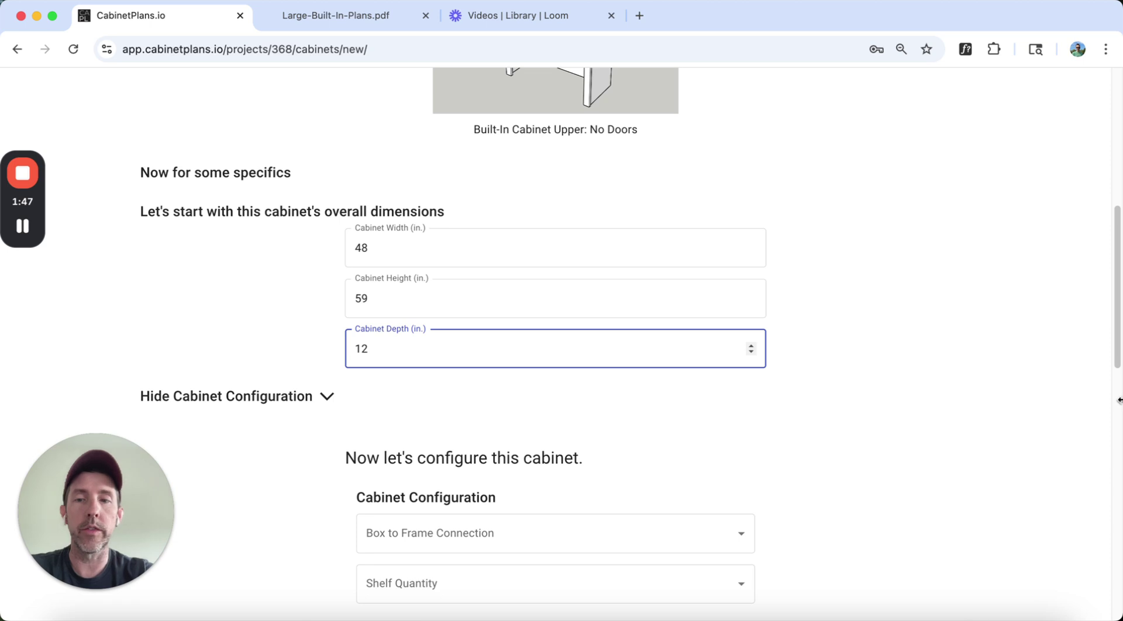
Set the box-to-frame connection to Grooves and shelf quantity to 3, and exclude the bottom.
{"action": "scroll", "coordinate": [1114, 403], "scroll_direction": "down", "scroll_amount": 5}
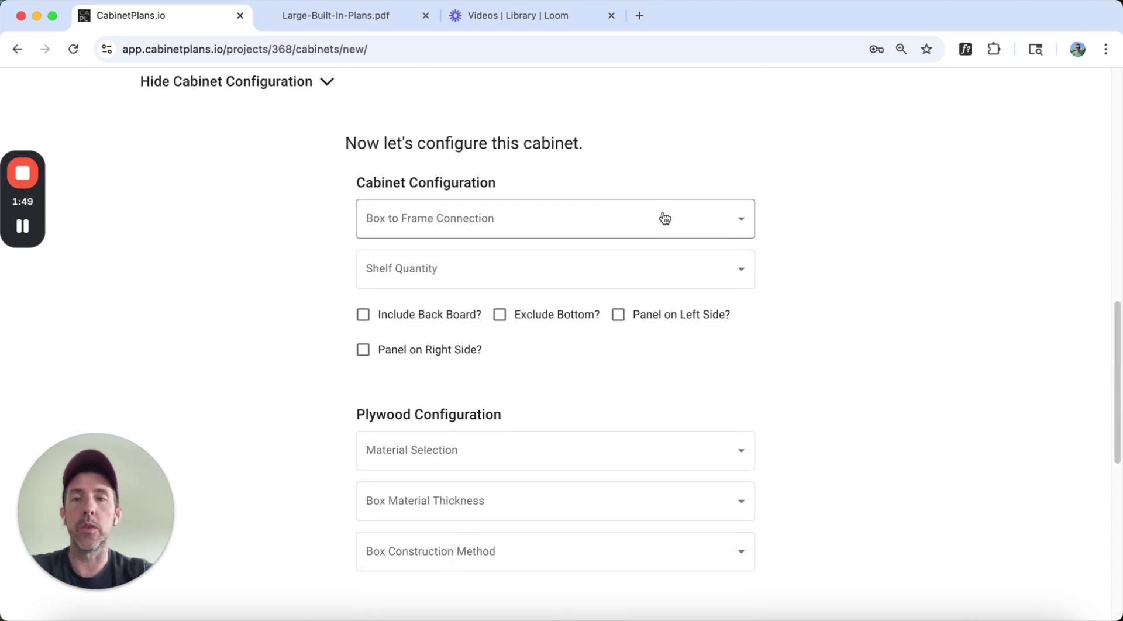
{"action": "left_click", "coordinate": [664, 218]}
{"action": "left_click", "coordinate": [501, 282]}
{"action": "left_click", "coordinate": [500, 280]}
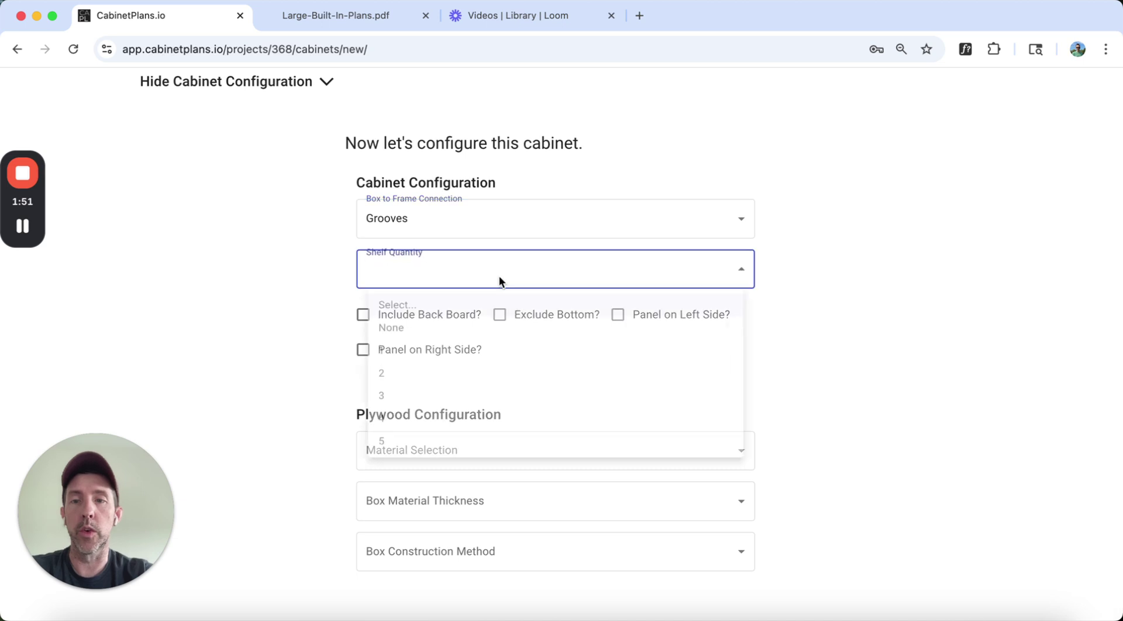
{"action": "left_click", "coordinate": [448, 400]}
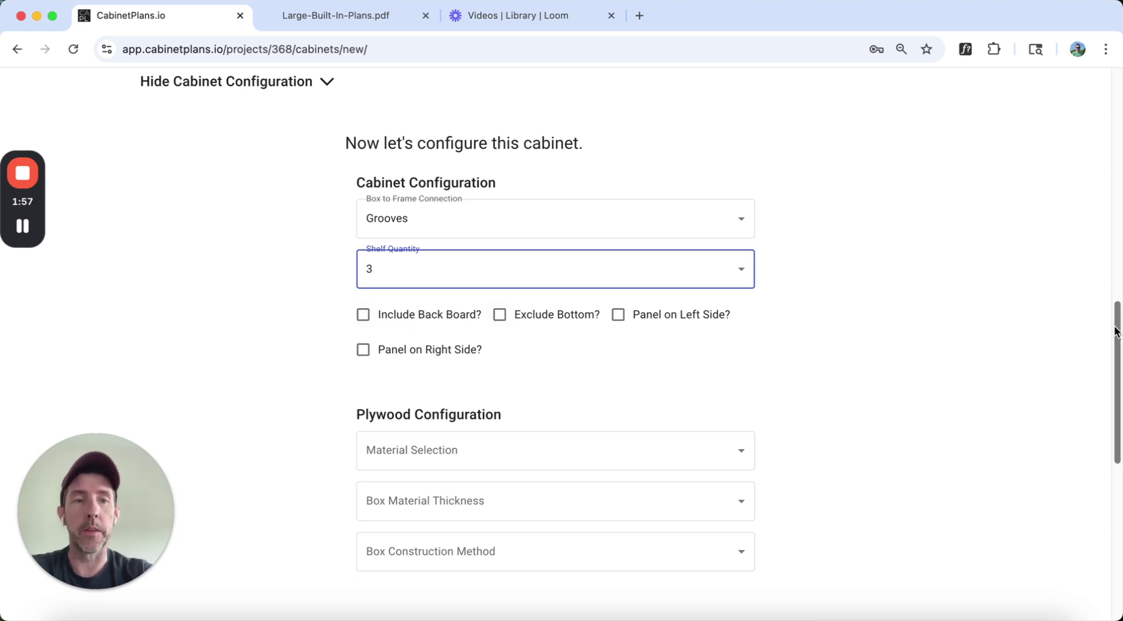
{"action": "left_click_drag", "start_coordinate": [1115, 331], "coordinate": [1111, 393]}
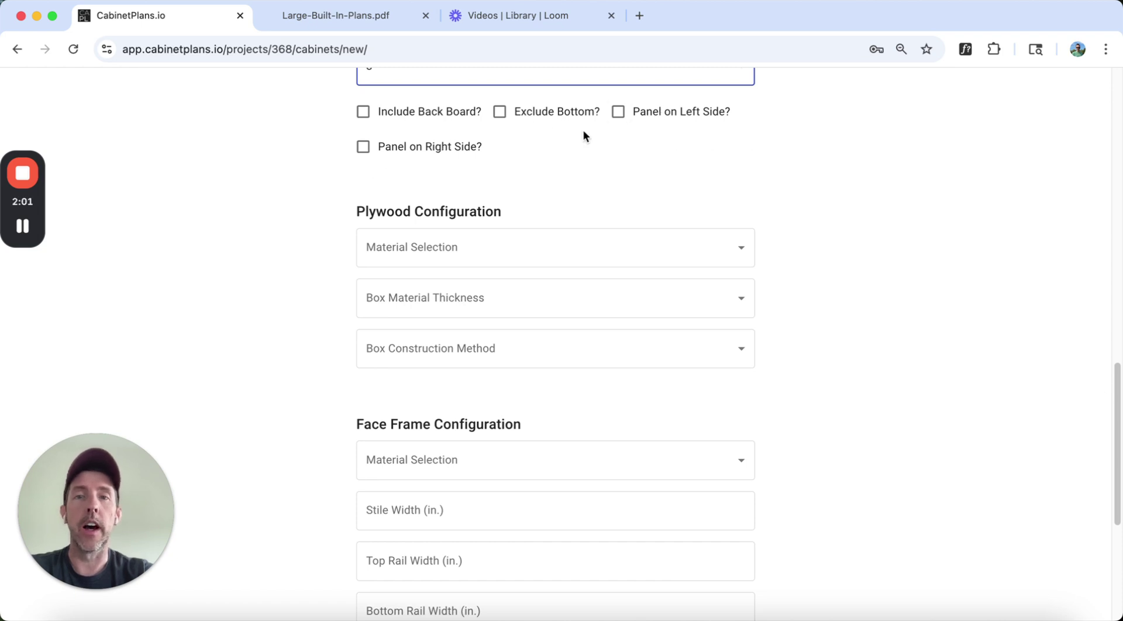
{"action": "left_click", "coordinate": [503, 115]}
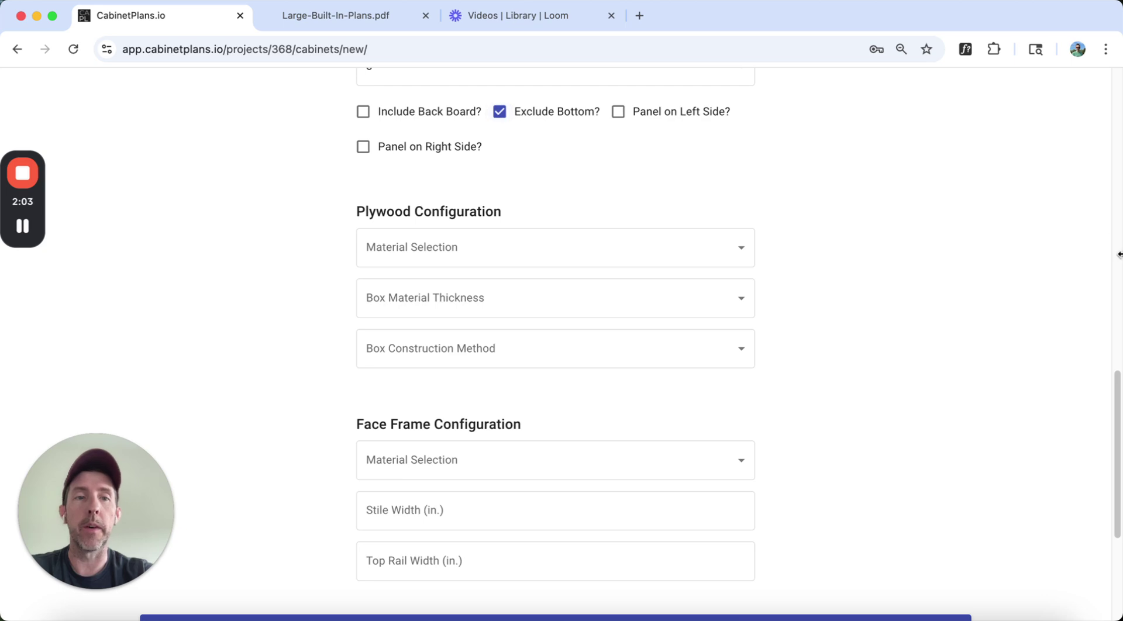
{"action": "left_click_drag", "start_coordinate": [1114, 375], "coordinate": [1099, 174]}
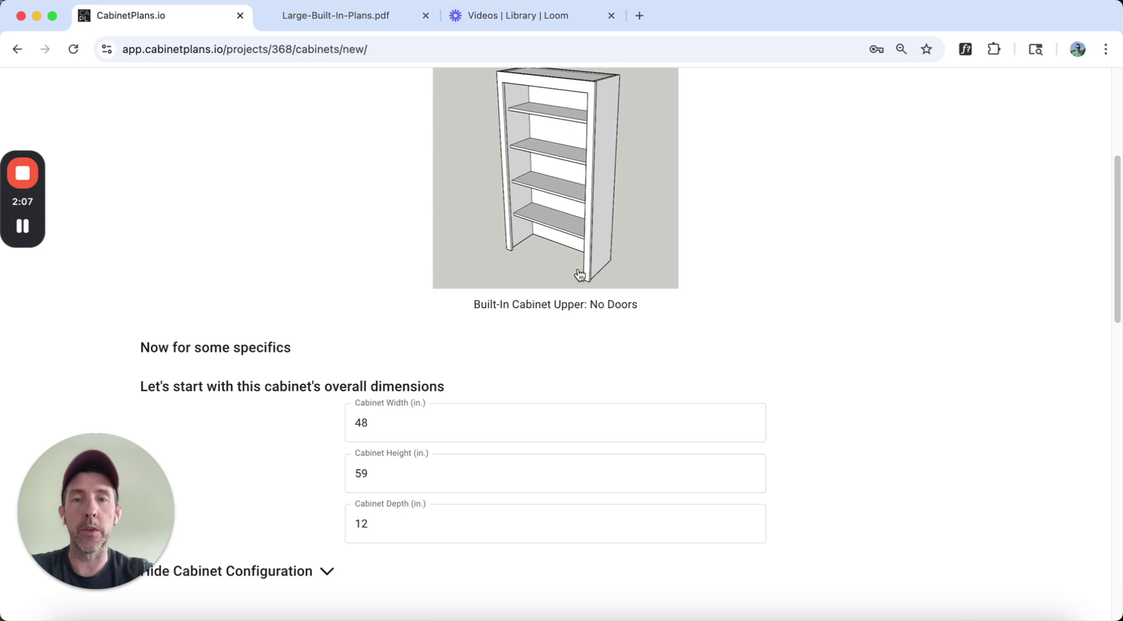
{"action": "left_click_drag", "start_coordinate": [1117, 246], "coordinate": [1083, 472]}
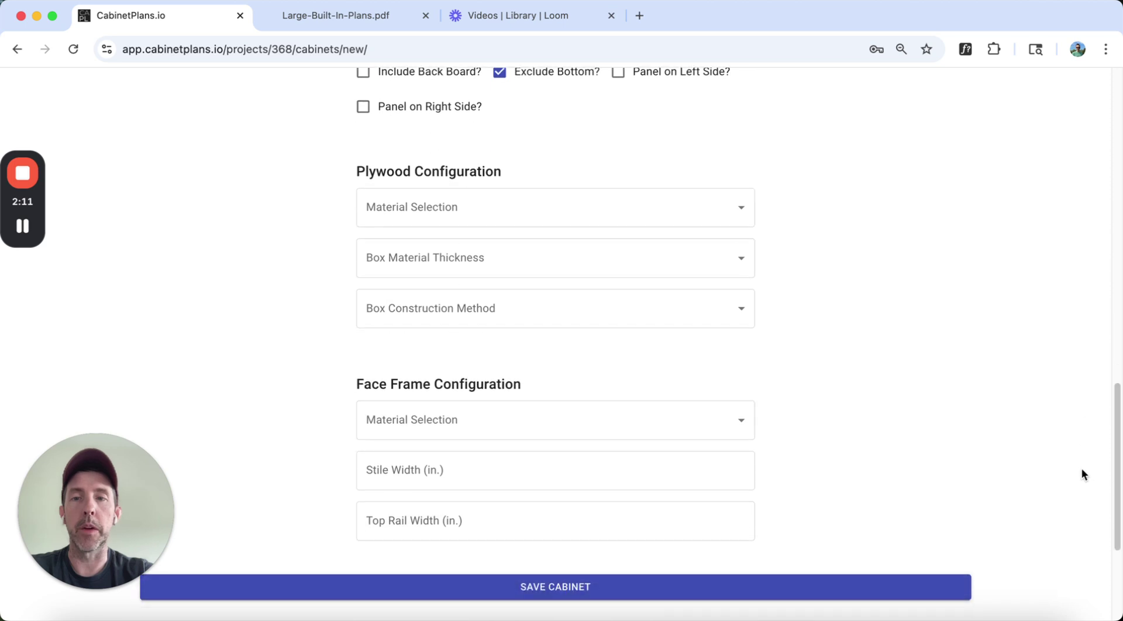
Make the plywood White Birch, 3/4" thick, built with Grooves.
{"action": "left_click", "coordinate": [559, 202]}
{"action": "left_click", "coordinate": [425, 276]}
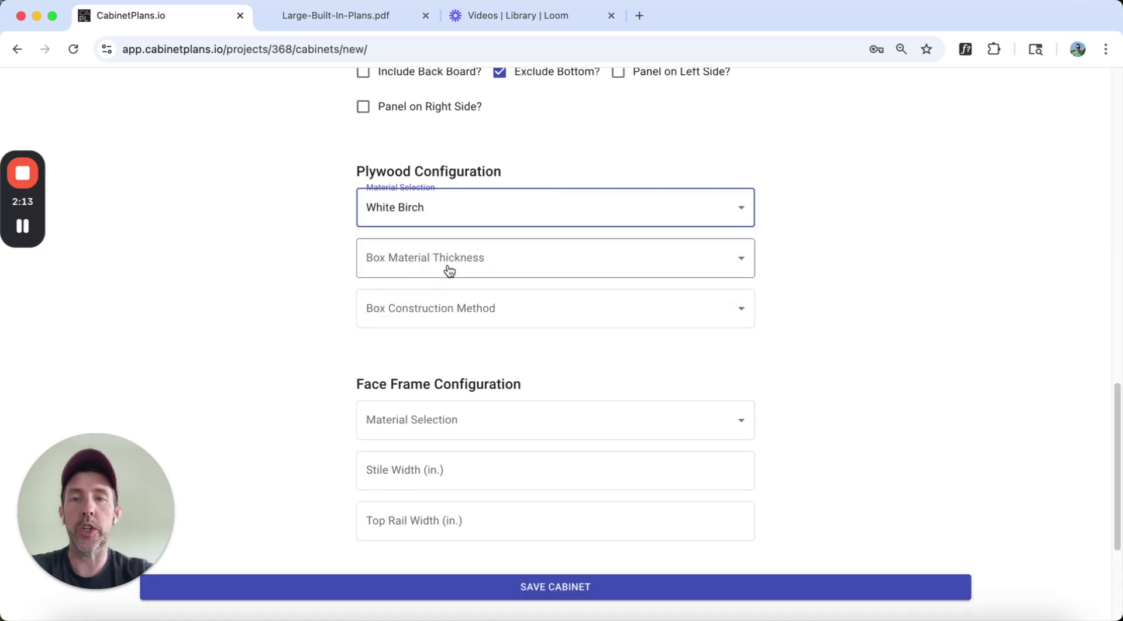
{"action": "left_click", "coordinate": [398, 269]}
{"action": "left_click", "coordinate": [404, 371]}
{"action": "left_click", "coordinate": [490, 310]}
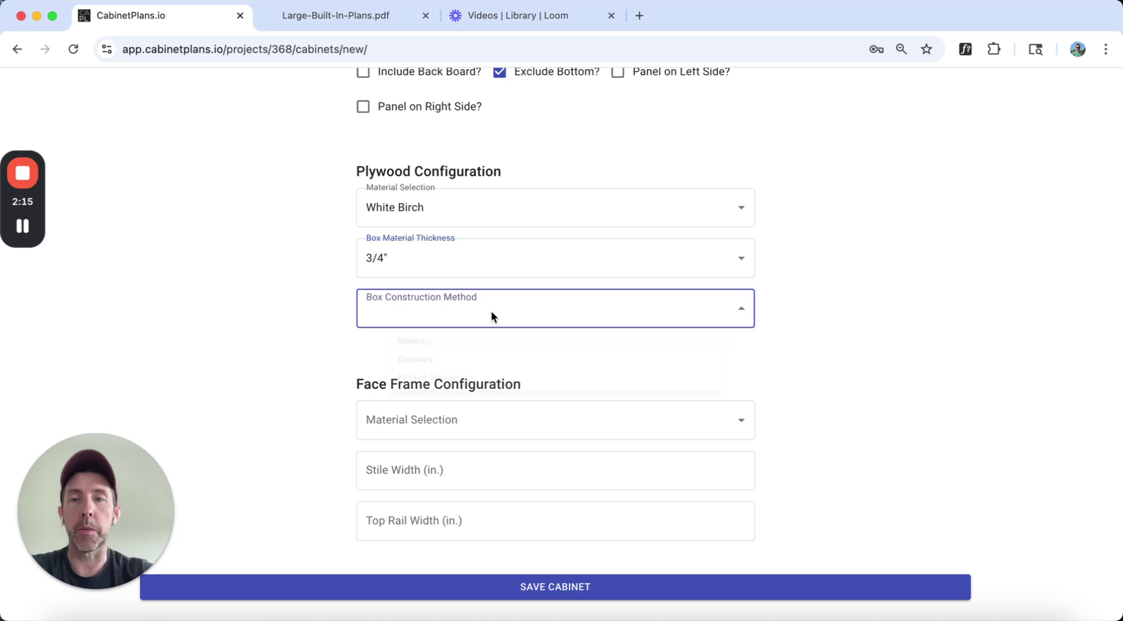
{"action": "left_click", "coordinate": [442, 372]}
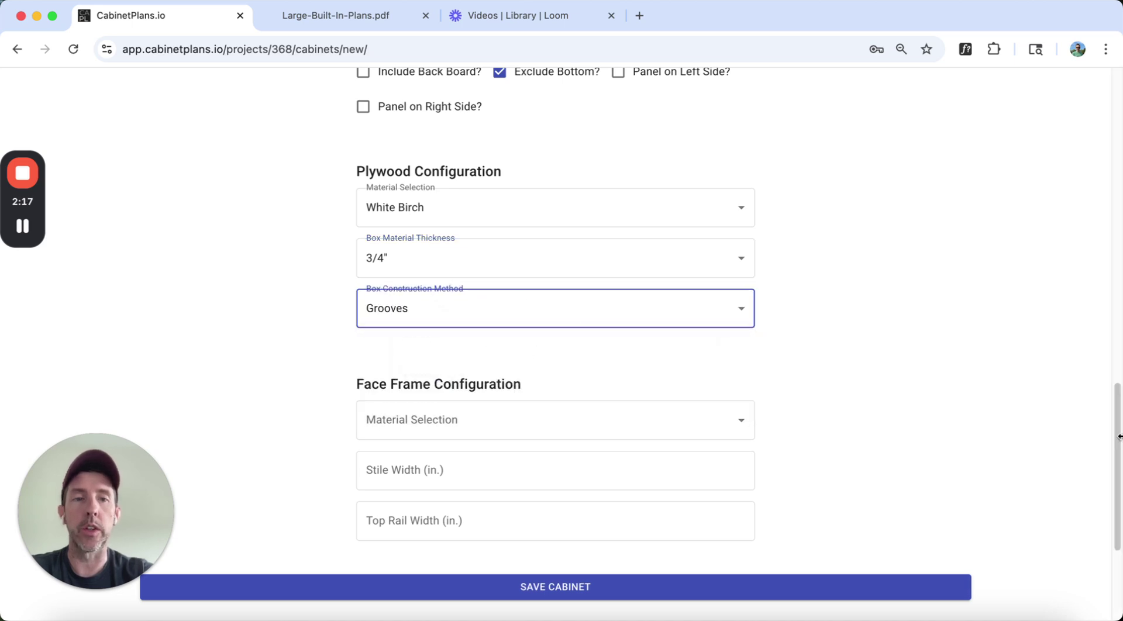
{"action": "left_click_drag", "start_coordinate": [1118, 437], "coordinate": [1108, 360]}
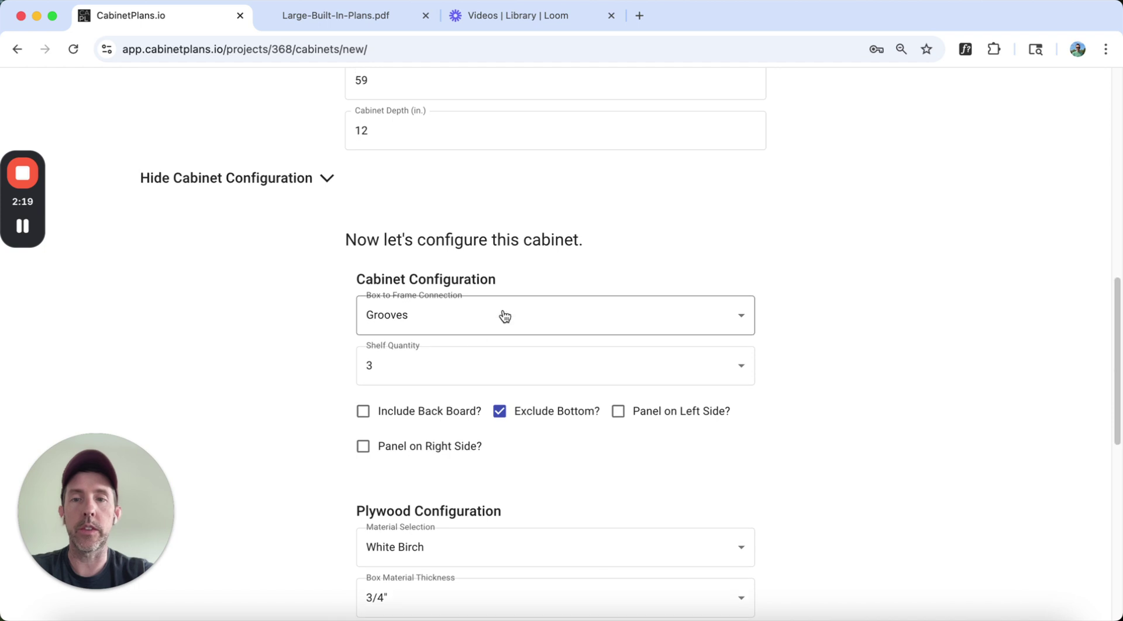
Change the box-to-frame connection to Pocket Screws.
{"action": "left_click", "coordinate": [438, 312]}
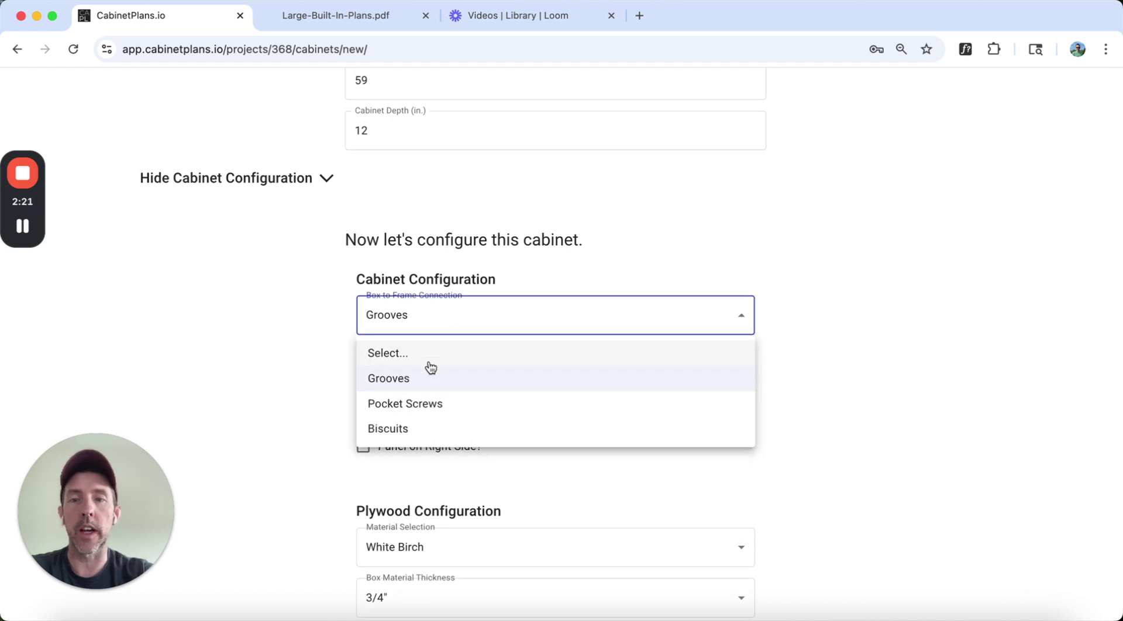
{"action": "left_click", "coordinate": [445, 404]}
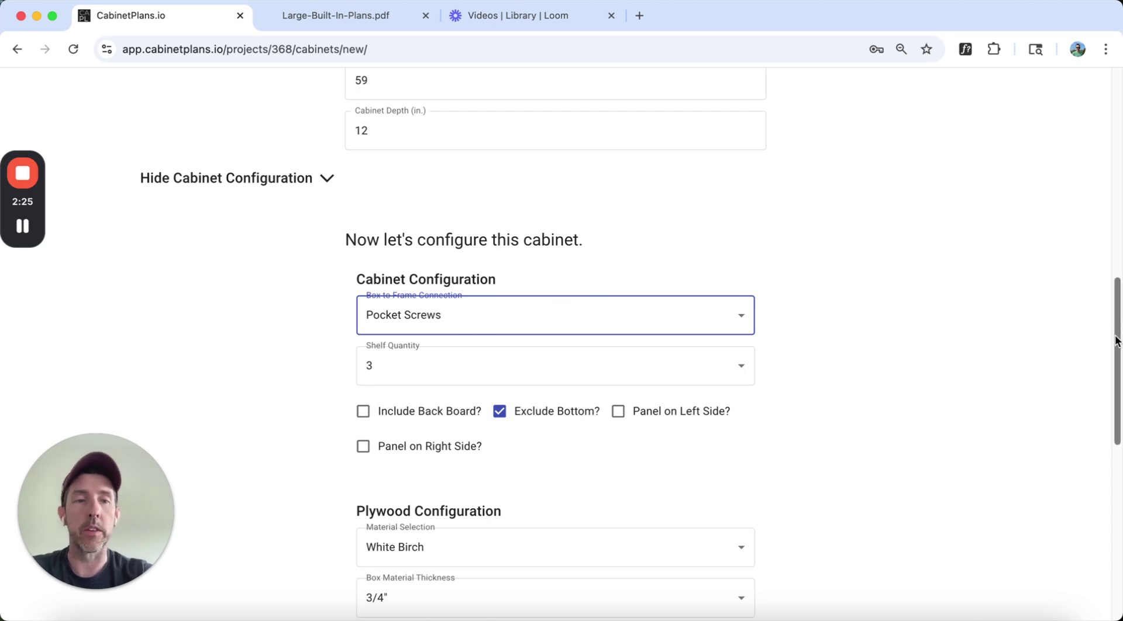
{"action": "scroll", "coordinate": [709, 293], "scroll_direction": "down", "scroll_amount": 10}
Make the face frame Poplar with 1.5 in. stiles and a 2 in. top rail.
{"action": "left_click", "coordinate": [671, 293]}
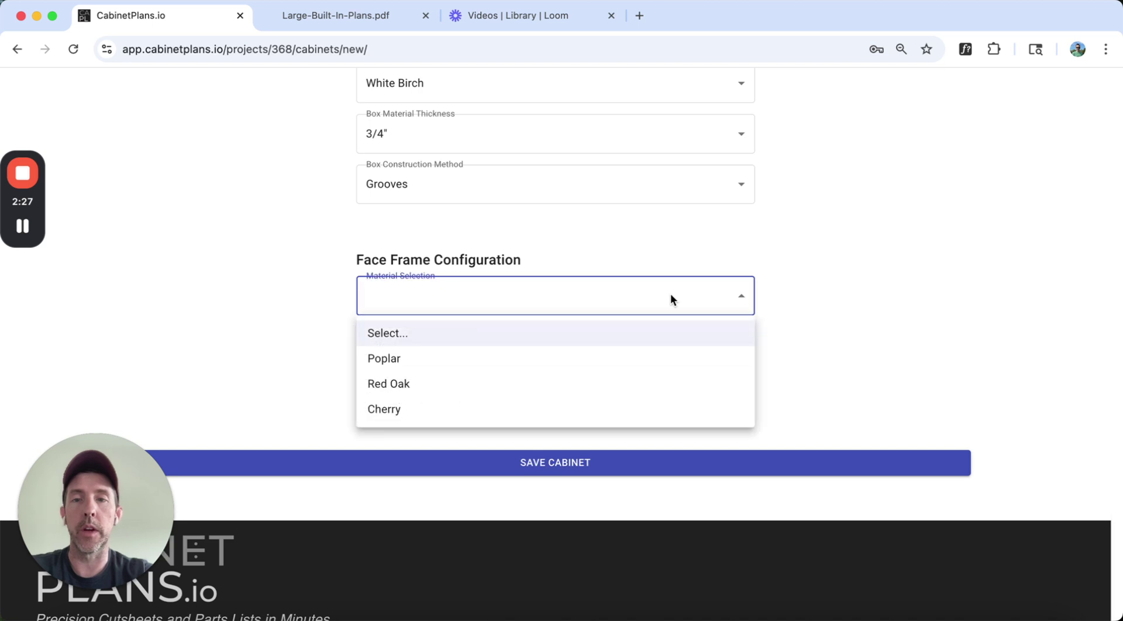
{"action": "left_click", "coordinate": [547, 364]}
{"action": "left_click", "coordinate": [574, 354]}
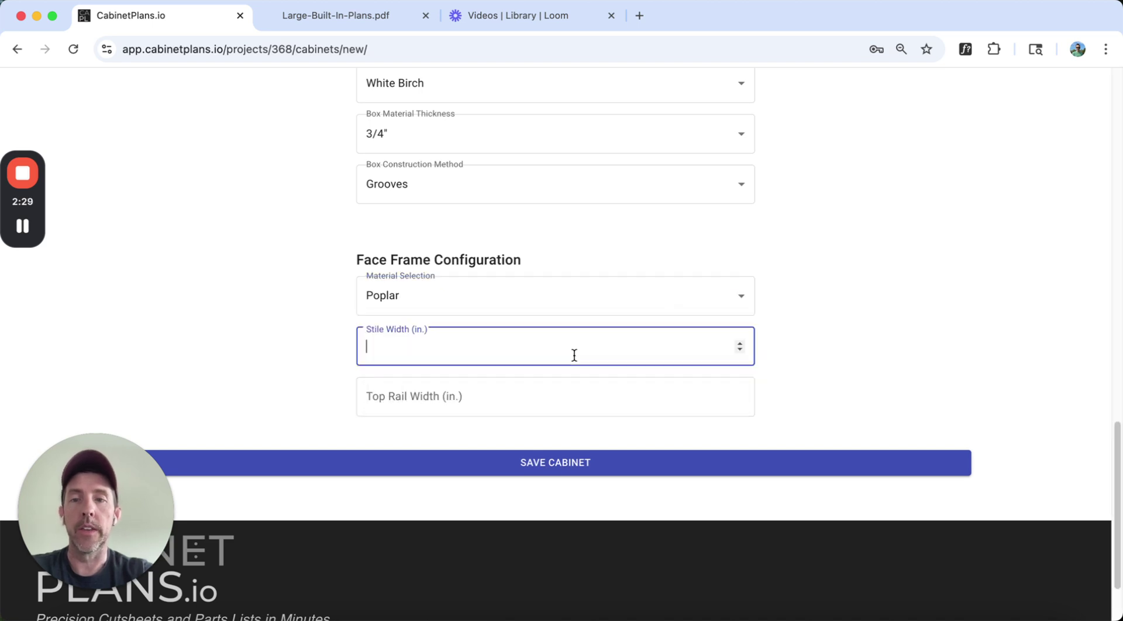
{"action": "left_click", "coordinate": [564, 409]}
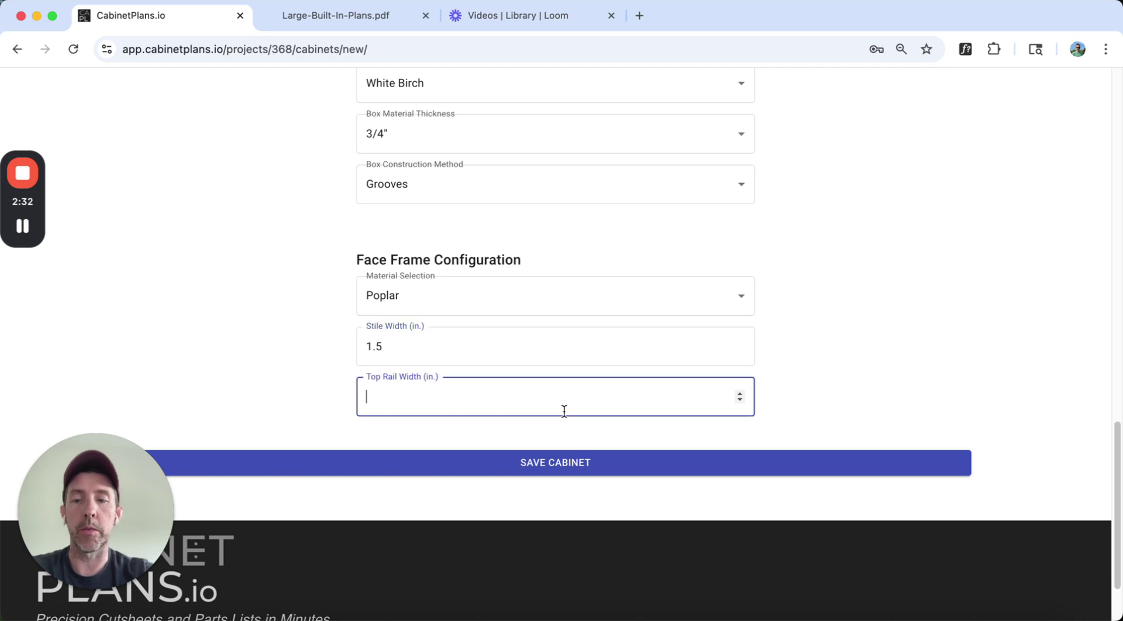
{"action": "left_click", "coordinate": [809, 315]}
{"action": "left_click_drag", "start_coordinate": [1119, 444], "coordinate": [1098, 404]}
{"action": "scroll", "coordinate": [1094, 421], "scroll_direction": "down", "scroll_amount": 5}
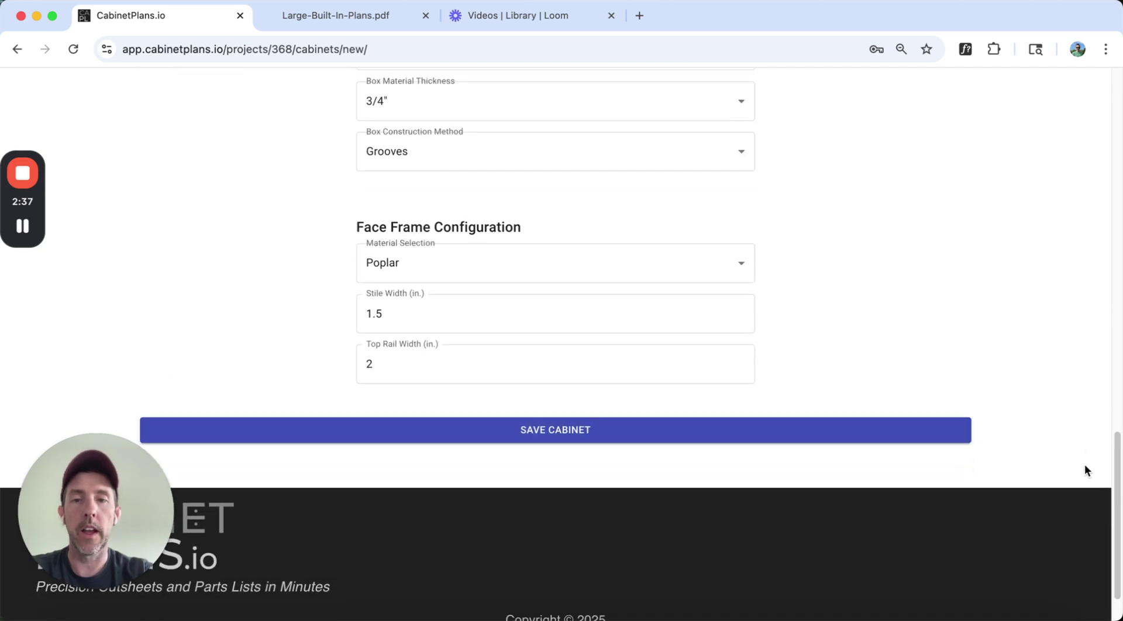
Save Upper Cabinet and scroll down to its six-item parts list.
{"action": "left_click", "coordinate": [699, 428]}
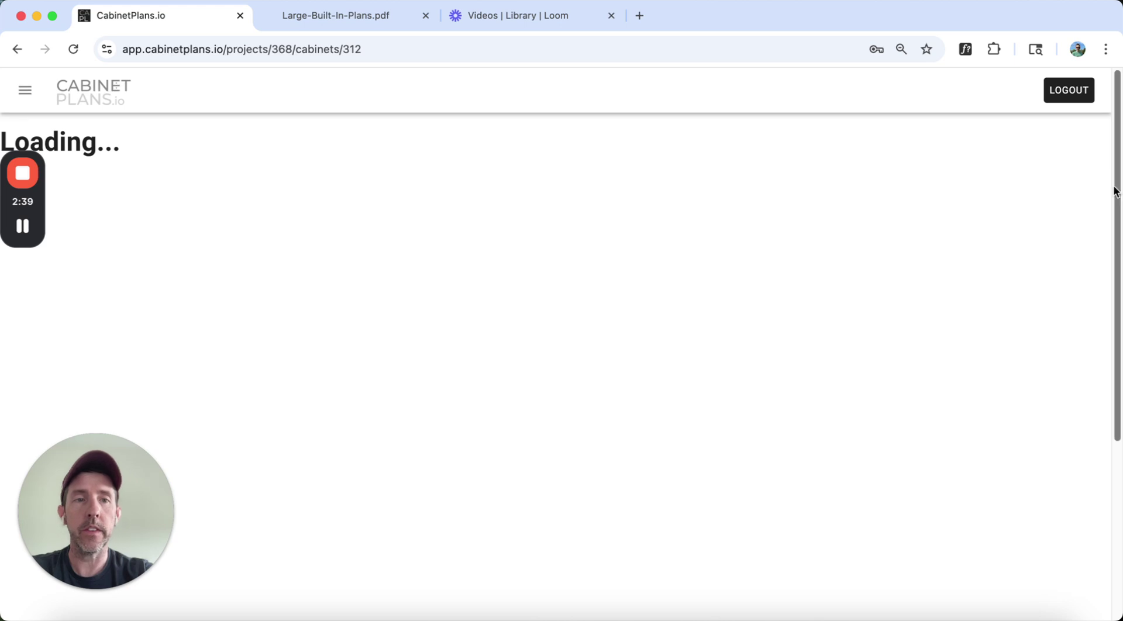
{"action": "scroll", "coordinate": [1116, 164], "scroll_direction": "down", "scroll_amount": 1}
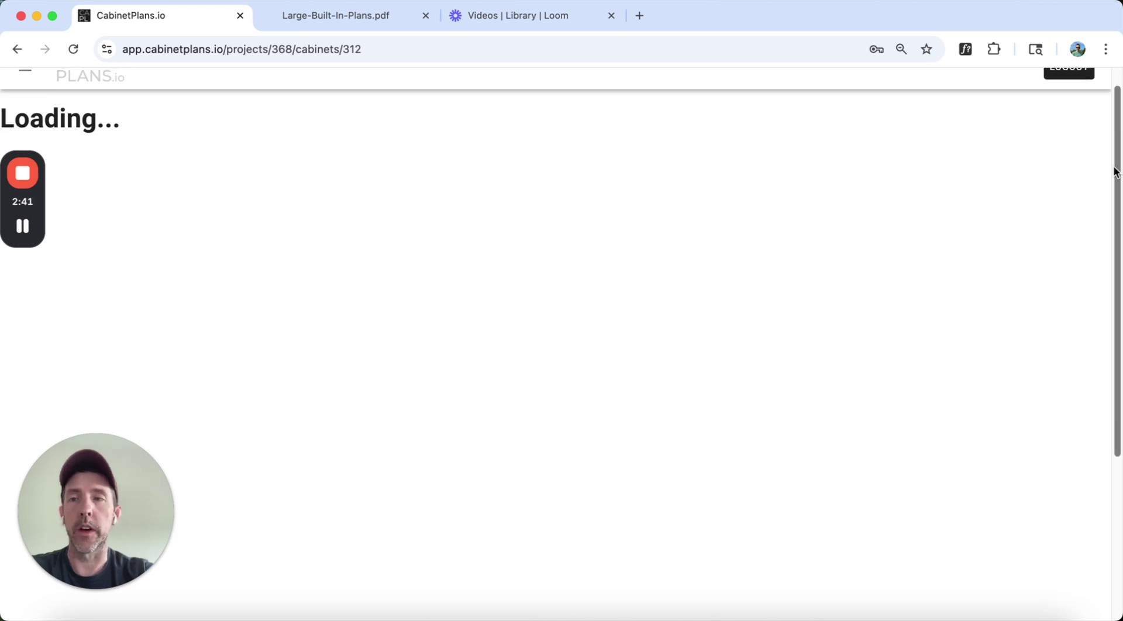
{"action": "left_click_drag", "start_coordinate": [1118, 175], "coordinate": [1085, 184]}
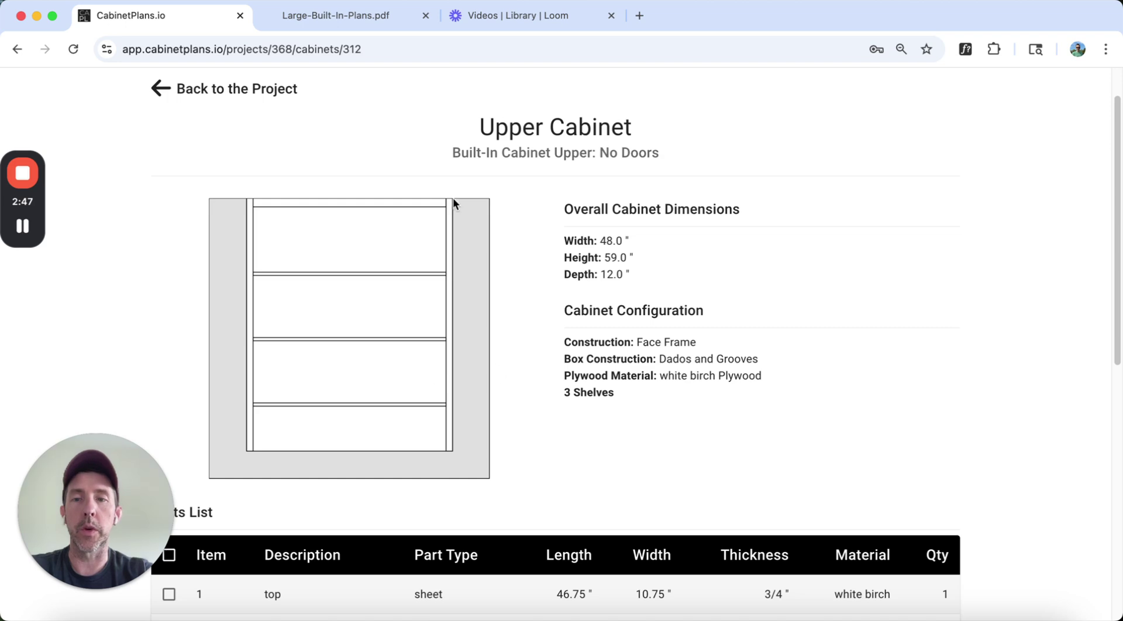
{"action": "mouse_move", "coordinate": [1118, 276]}
{"action": "left_mouse_down"}
{"action": "mouse_move", "coordinate": [1114, 445]}
{"action": "mouse_move", "coordinate": [1096, 216]}
{"action": "left_mouse_up"}
{"action": "scroll", "coordinate": [1107, 416], "scroll_direction": "down", "scroll_amount": 1}
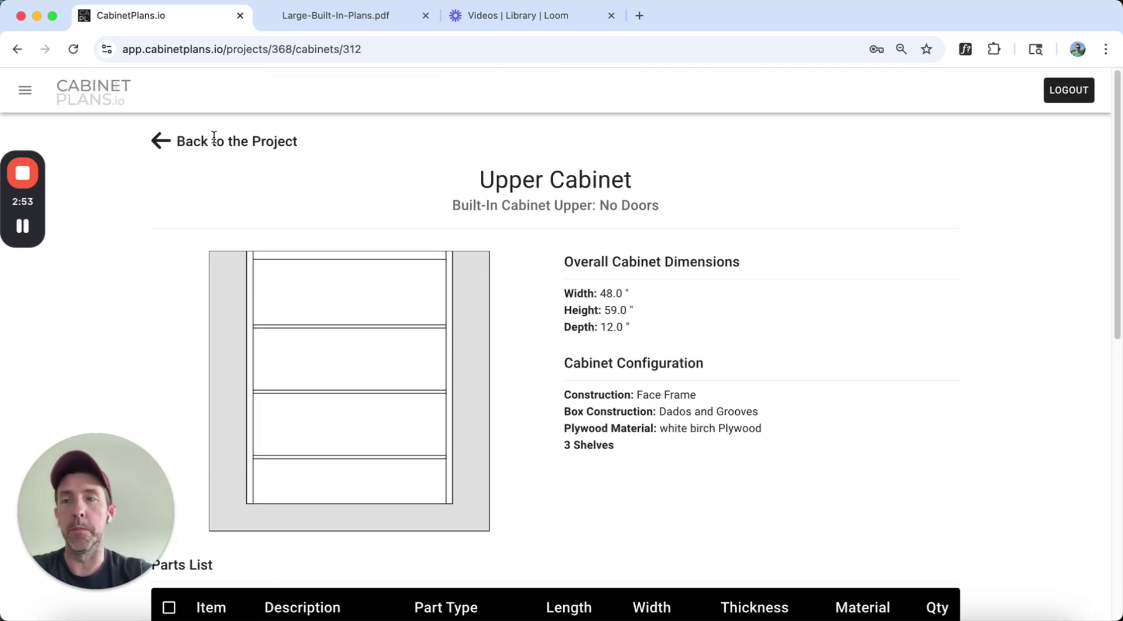
Add a new cabinet to the Large Built-In project as a Built-In Cabinet Base.
{"action": "left_click", "coordinate": [159, 142]}
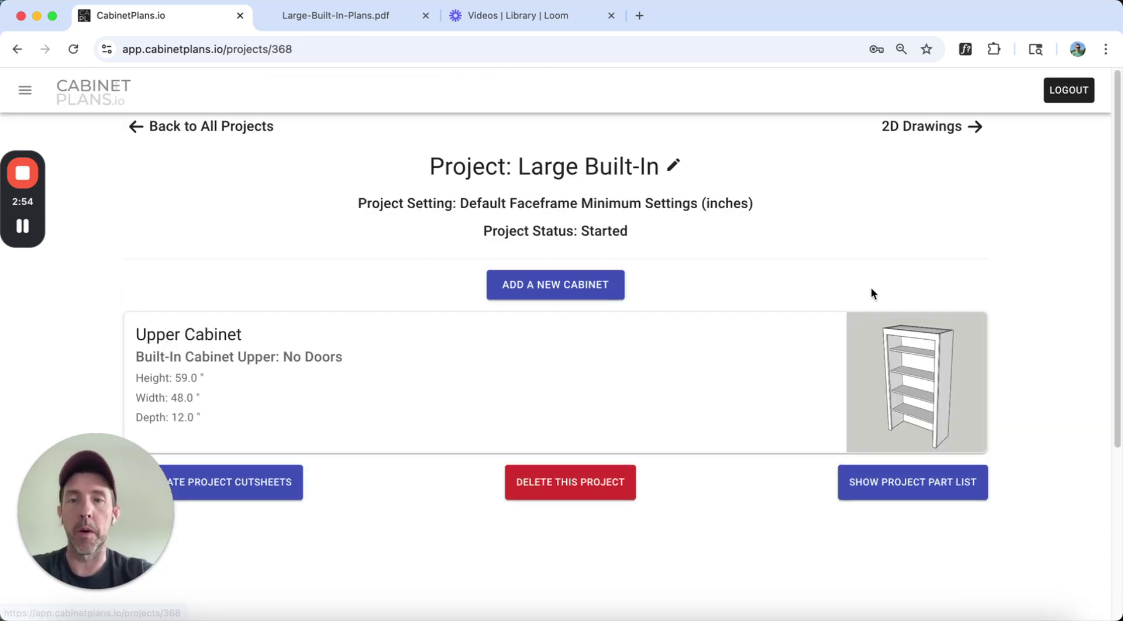
{"action": "left_click", "coordinate": [575, 285]}
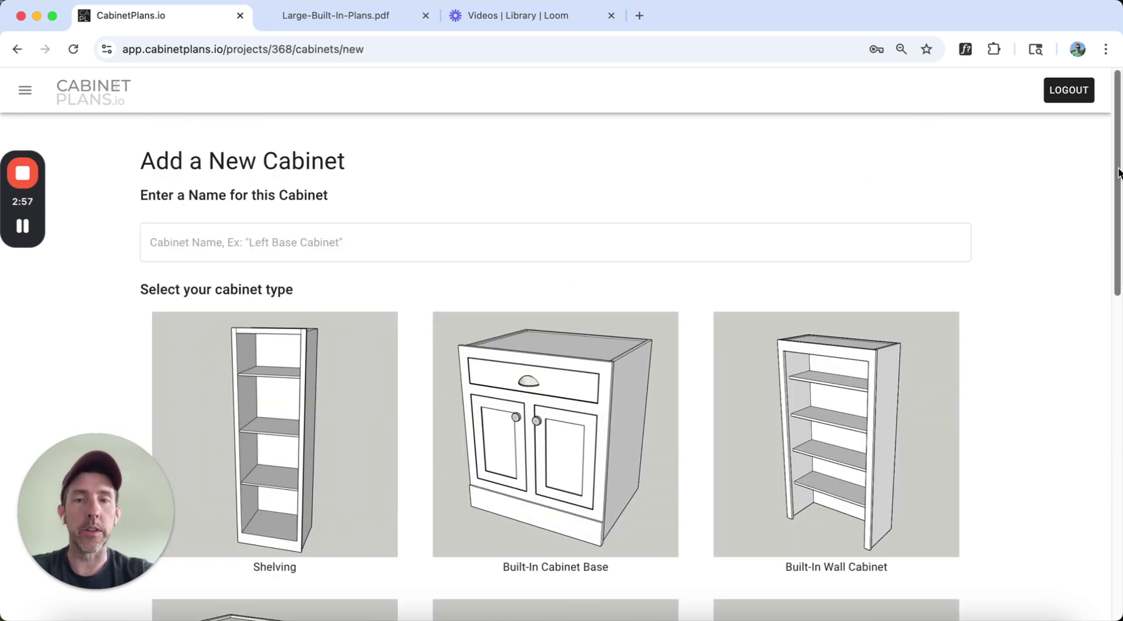
{"action": "left_click_drag", "start_coordinate": [1118, 173], "coordinate": [1079, 326]}
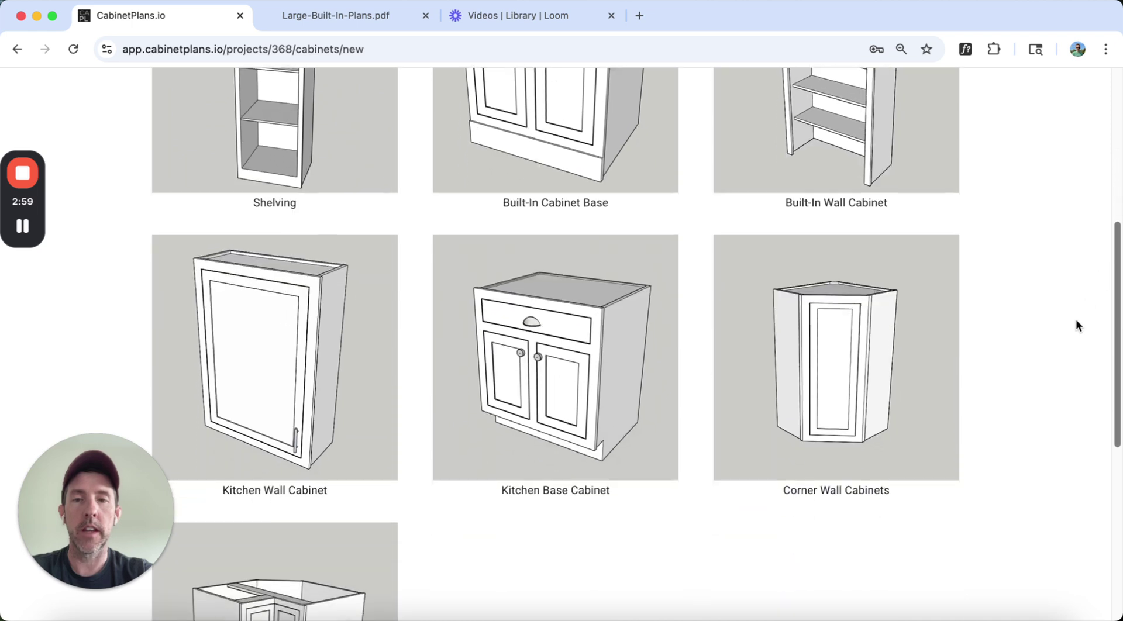
{"action": "scroll", "coordinate": [1071, 321], "scroll_direction": "up", "scroll_amount": 3}
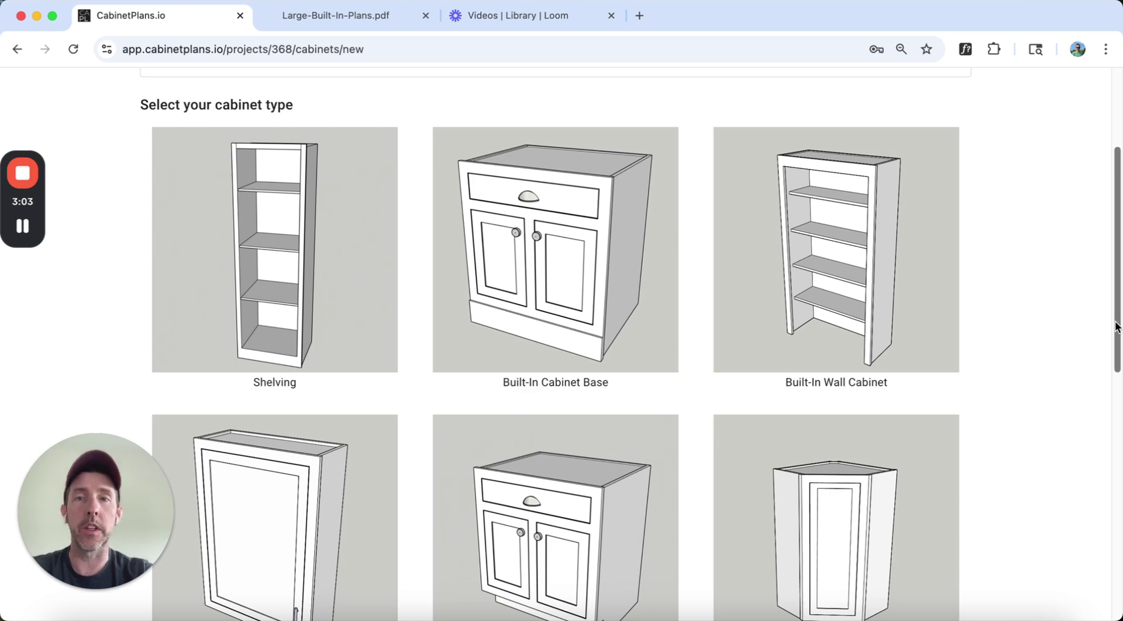
{"action": "scroll", "coordinate": [1117, 328], "scroll_direction": "down", "scroll_amount": 3}
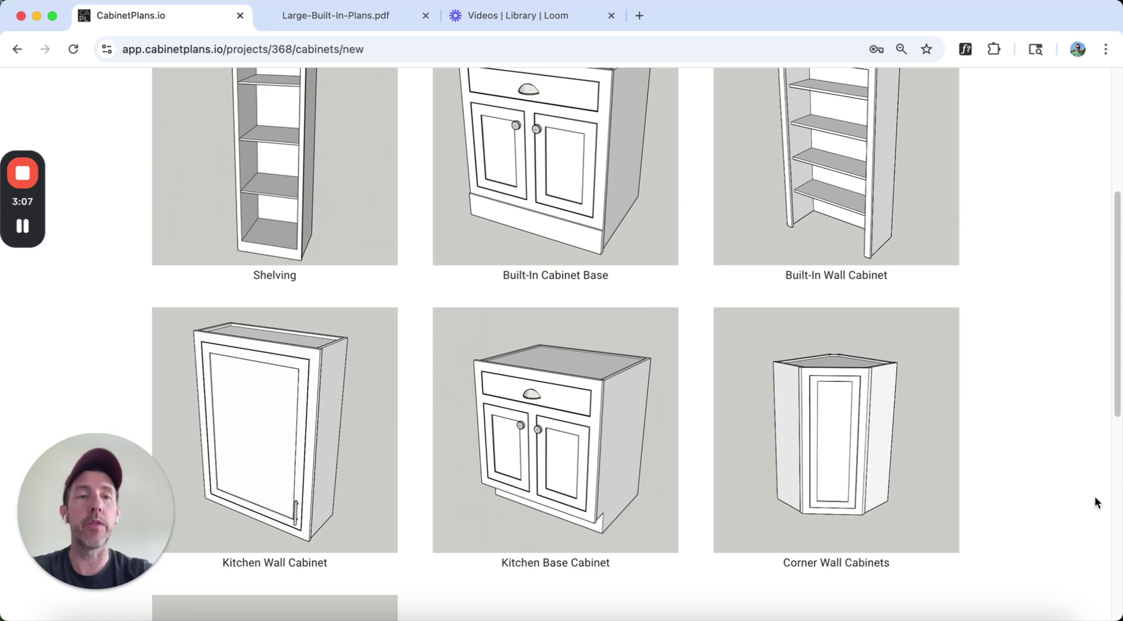
{"action": "left_click_drag", "start_coordinate": [1117, 407], "coordinate": [1090, 348]}
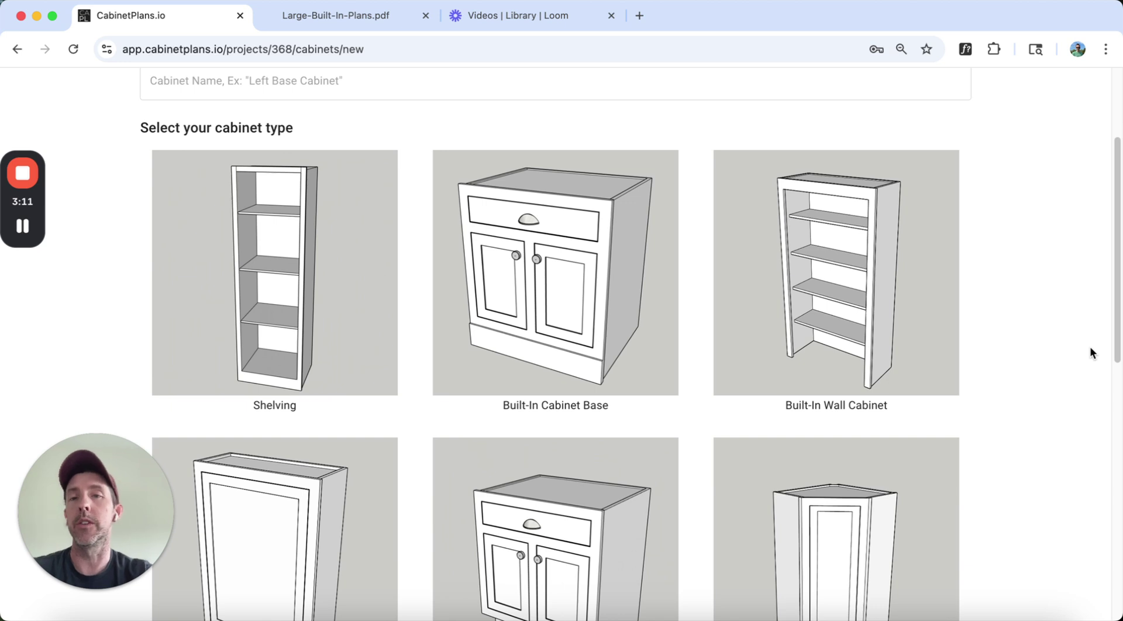
{"action": "left_click", "coordinate": [565, 294]}
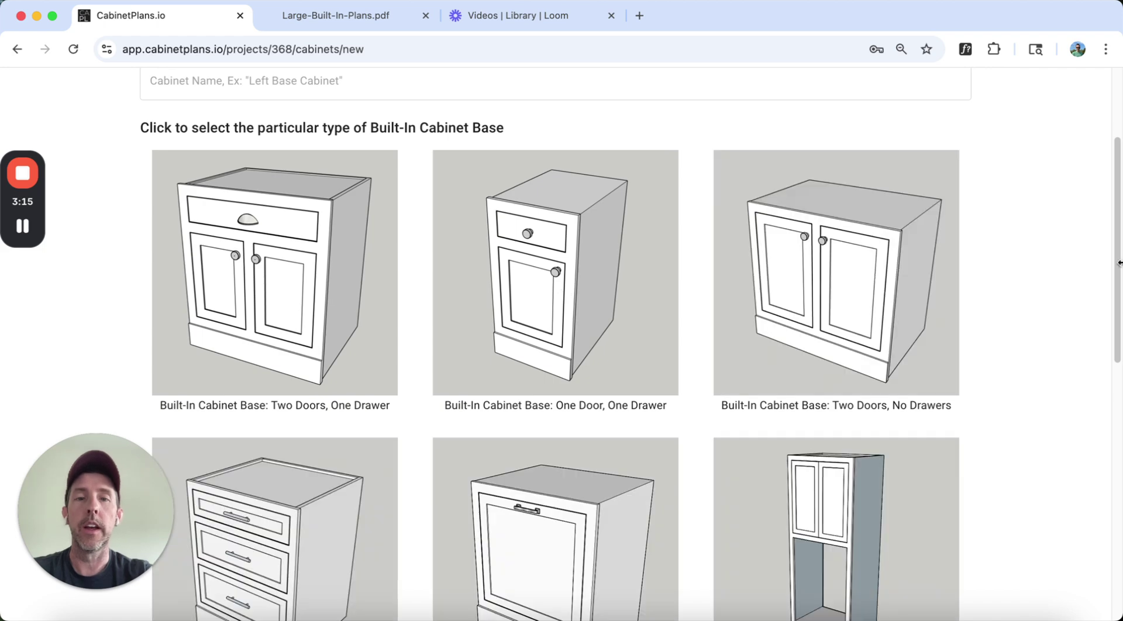
{"action": "left_click_drag", "start_coordinate": [1118, 270], "coordinate": [1109, 310]}
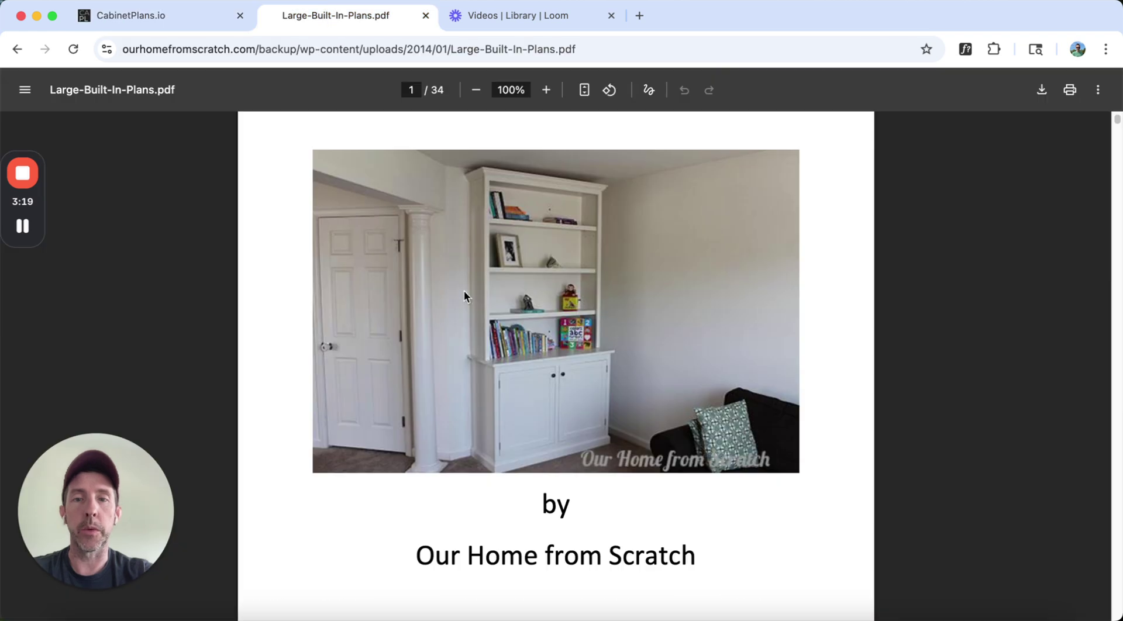
{"action": "left_click", "coordinate": [125, 18]}
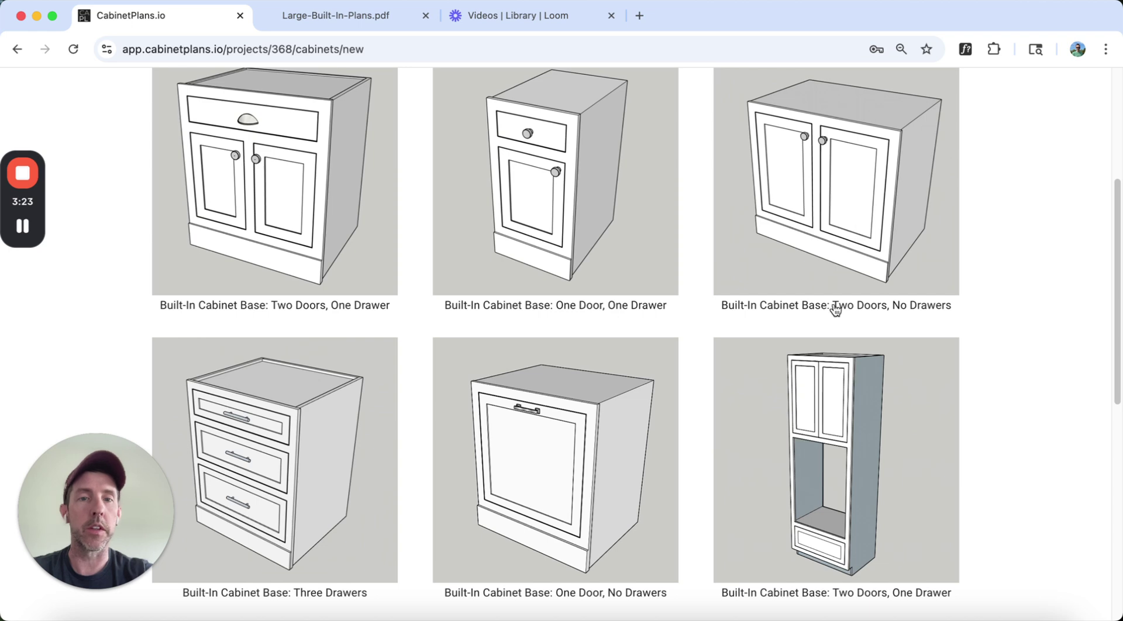
Choose the Two Doors, No Drawers variant and set height 35 and depth 18.
{"action": "left_click", "coordinate": [904, 229]}
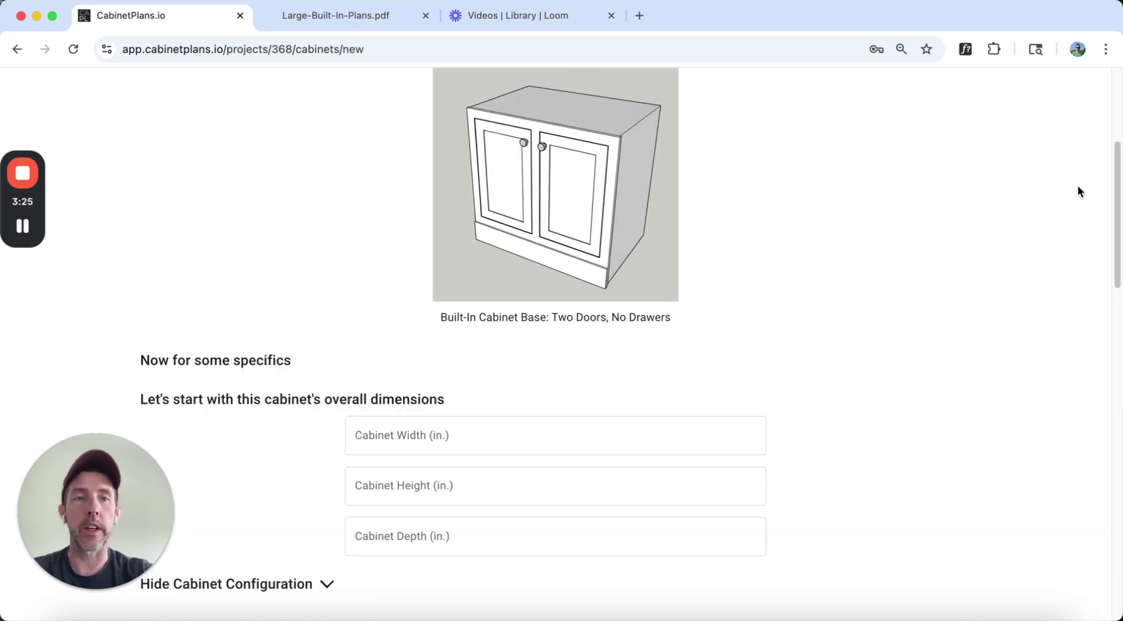
{"action": "scroll", "coordinate": [614, 258], "scroll_direction": "down", "scroll_amount": 3}
{"action": "left_click", "coordinate": [584, 267]}
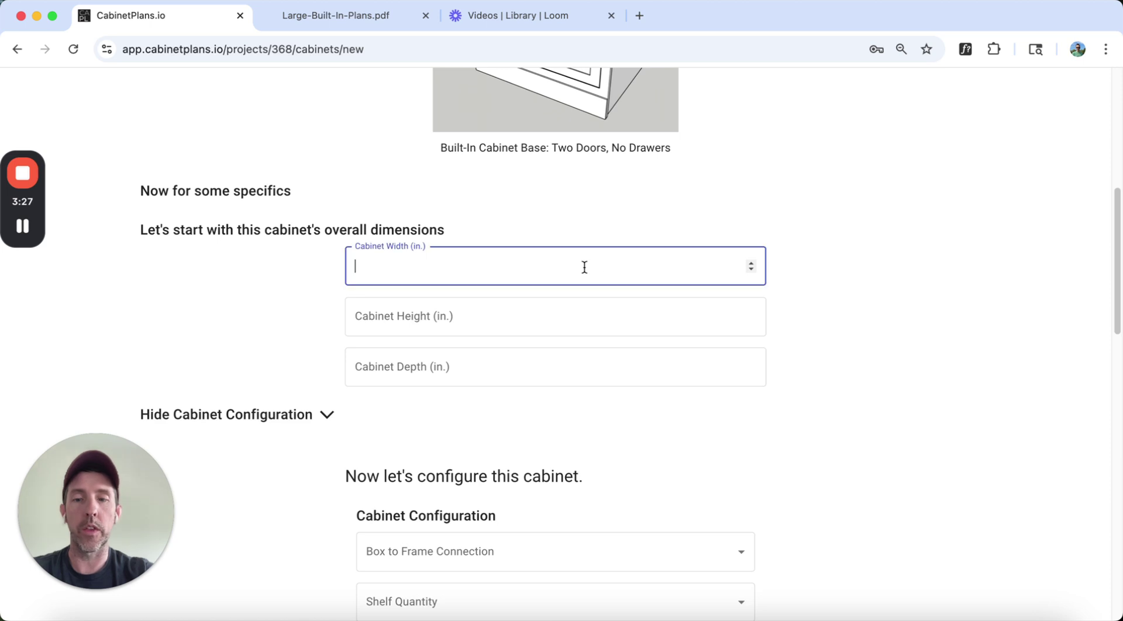
{"action": "left_click", "coordinate": [531, 304]}
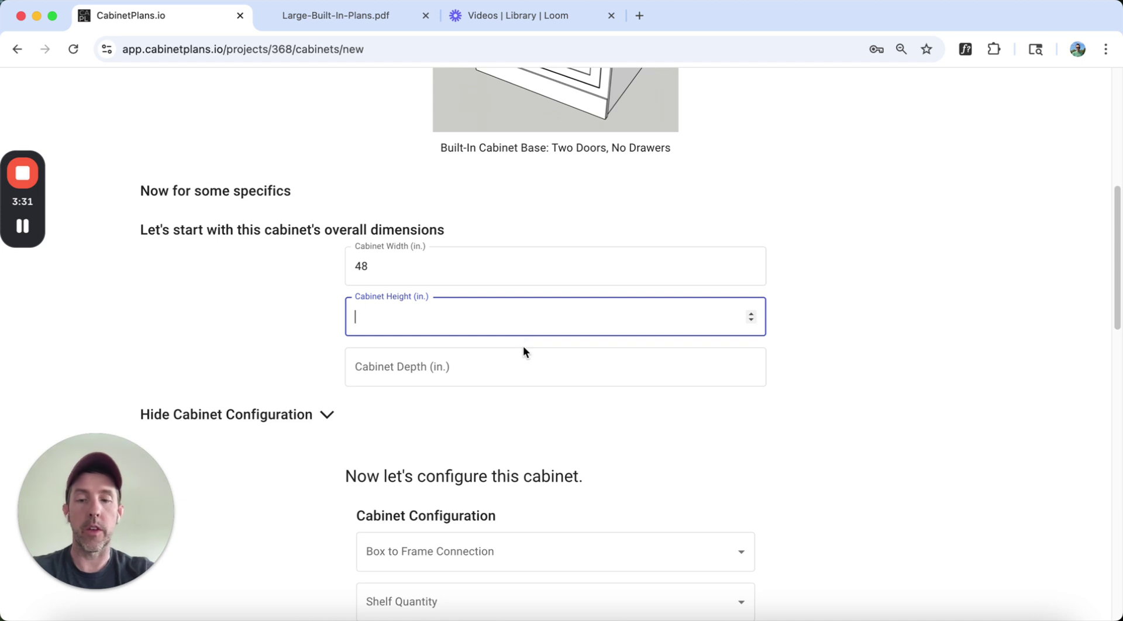
{"action": "type", "text": "35"}
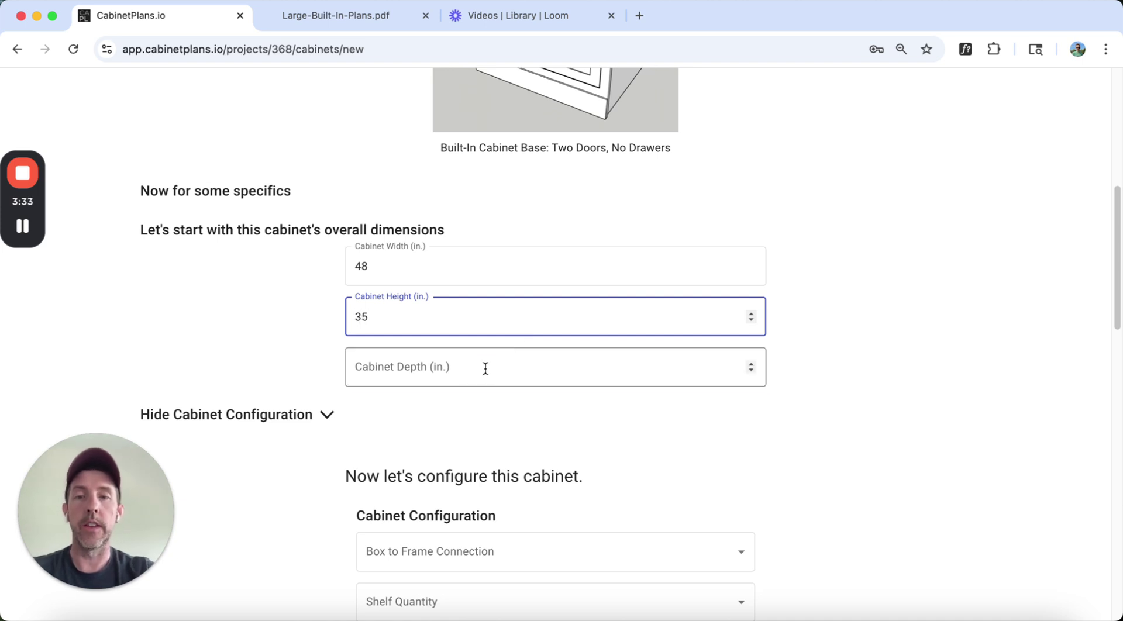
{"action": "left_click", "coordinate": [486, 369]}
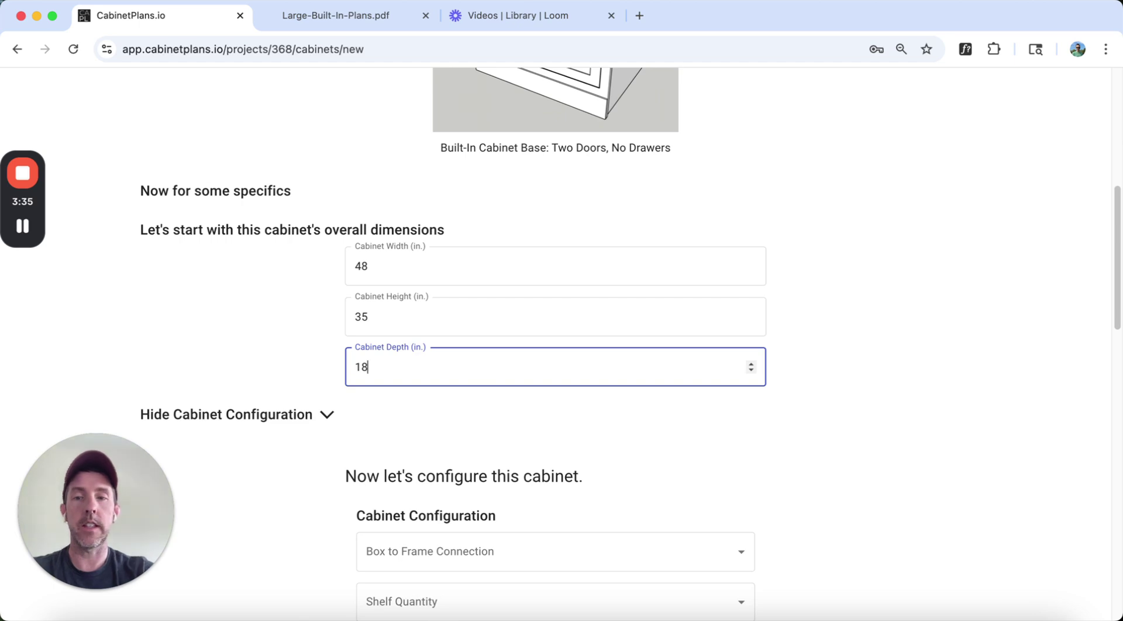
{"action": "type", "text": "18"}
Set the box-to-frame connection to Pocket Screws and give the cabinet 1 shelf.
{"action": "scroll", "coordinate": [595, 209], "scroll_direction": "down", "scroll_amount": 5}
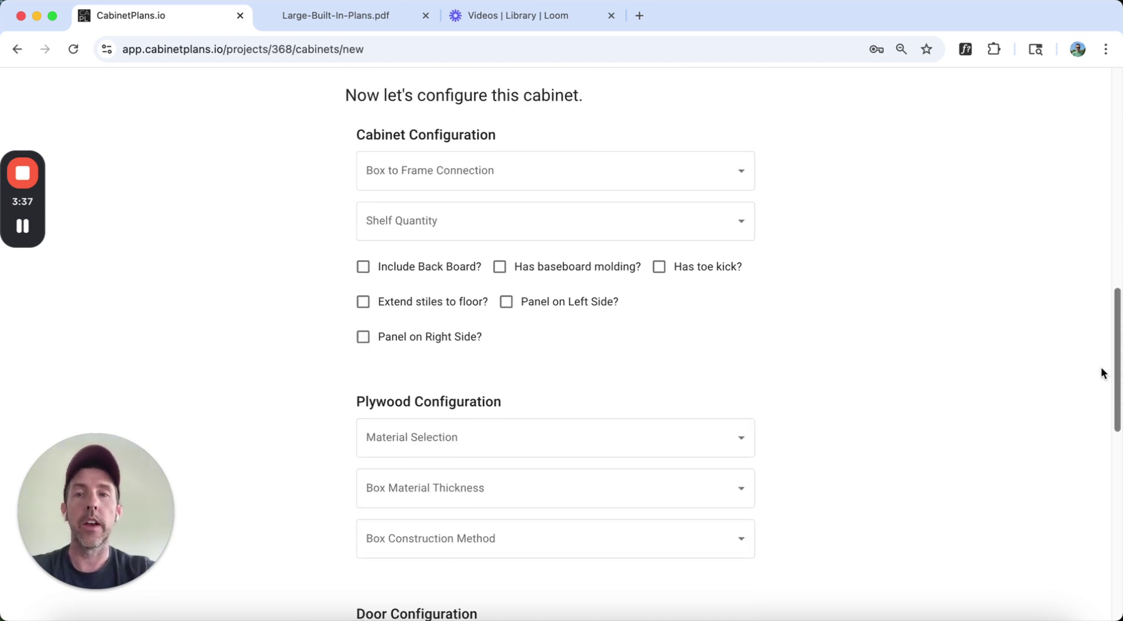
{"action": "left_click", "coordinate": [542, 186]}
{"action": "left_click", "coordinate": [522, 186]}
{"action": "left_click", "coordinate": [510, 179]}
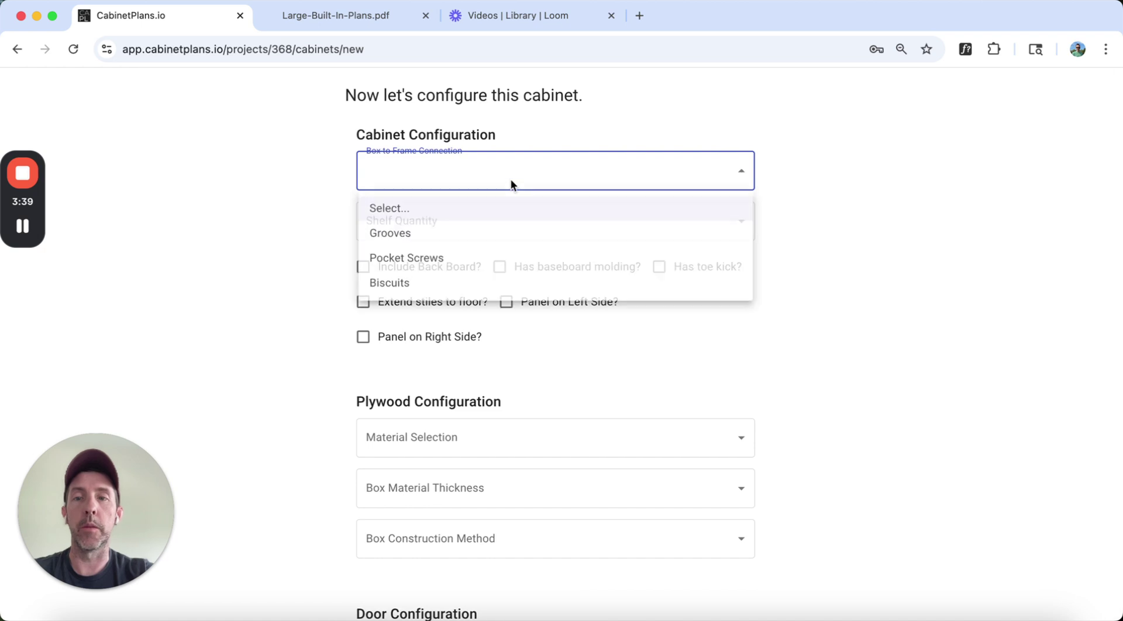
{"action": "left_click", "coordinate": [429, 270]}
{"action": "left_click", "coordinate": [454, 236]}
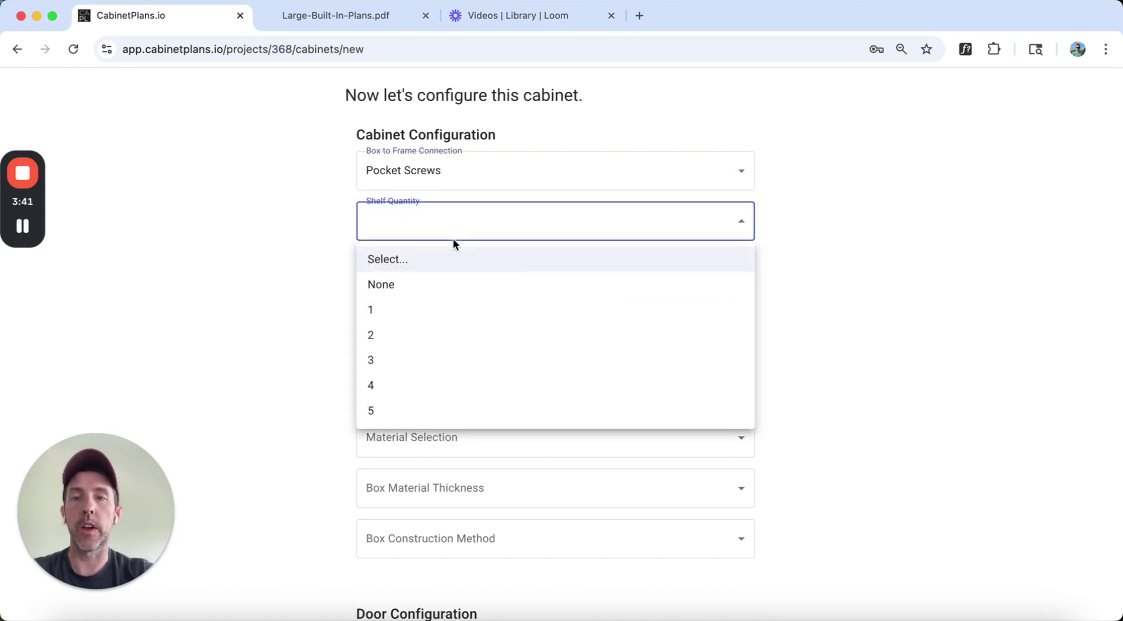
{"action": "left_click", "coordinate": [406, 313]}
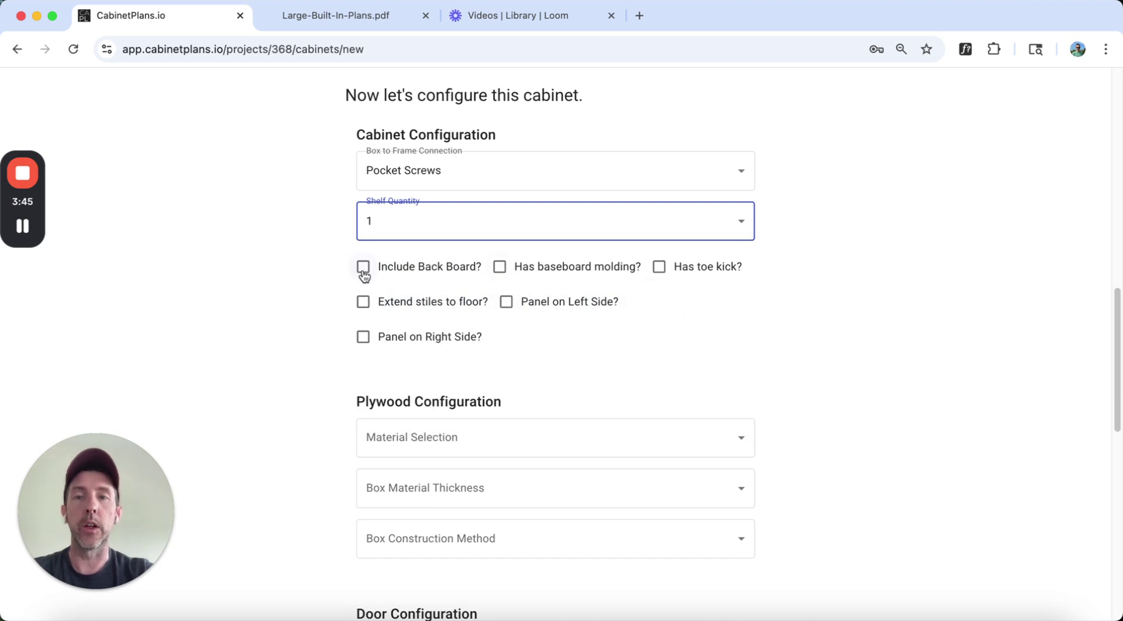
Add baseboard molding with a 3.5 in. height.
{"action": "left_click", "coordinate": [511, 277]}
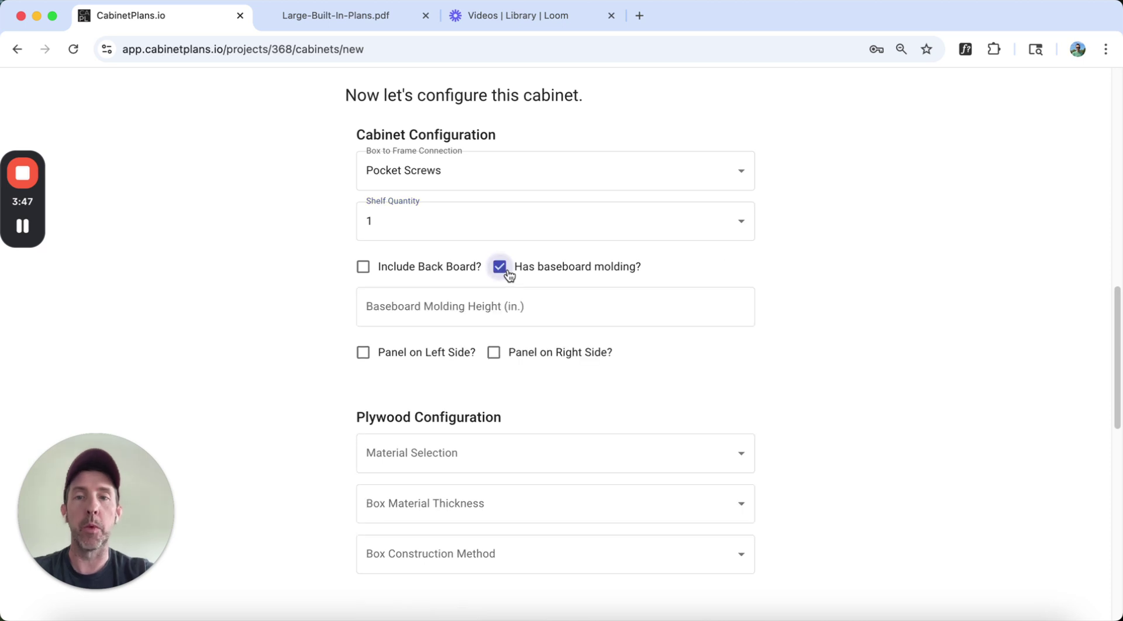
{"action": "left_click", "coordinate": [458, 303]}
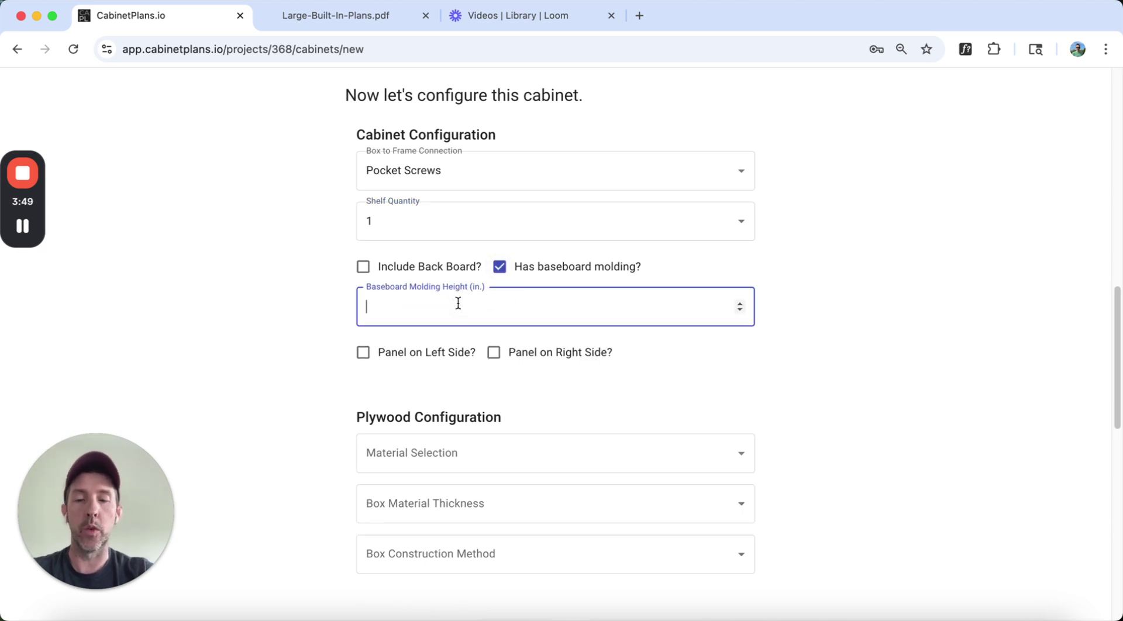
{"action": "type", "text": "3.25"}
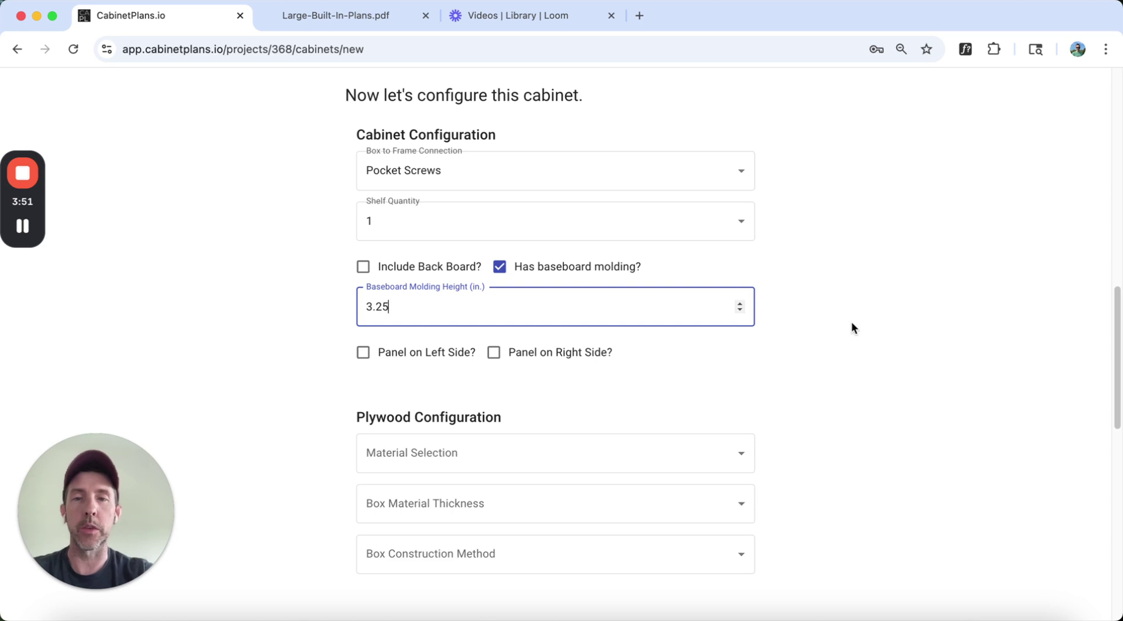
{"action": "left_click_drag", "start_coordinate": [1111, 324], "coordinate": [1111, 345]}
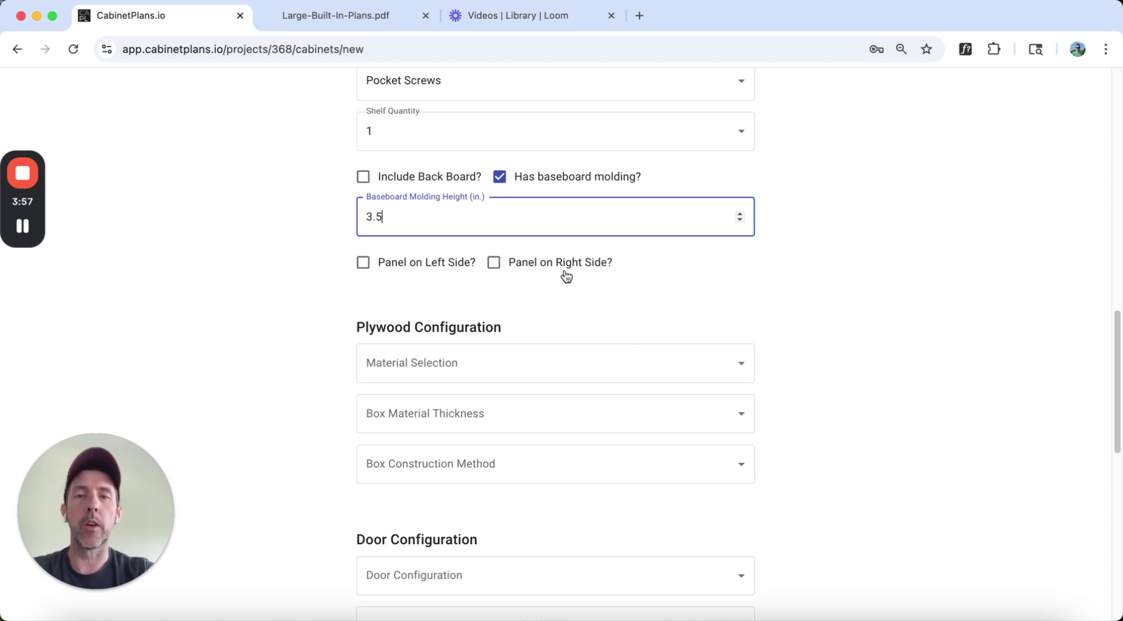
Make the base cabinet plywood White Birch, 3/4" thick, built with Grooves.
{"action": "left_click_drag", "start_coordinate": [1117, 339], "coordinate": [1117, 380]}
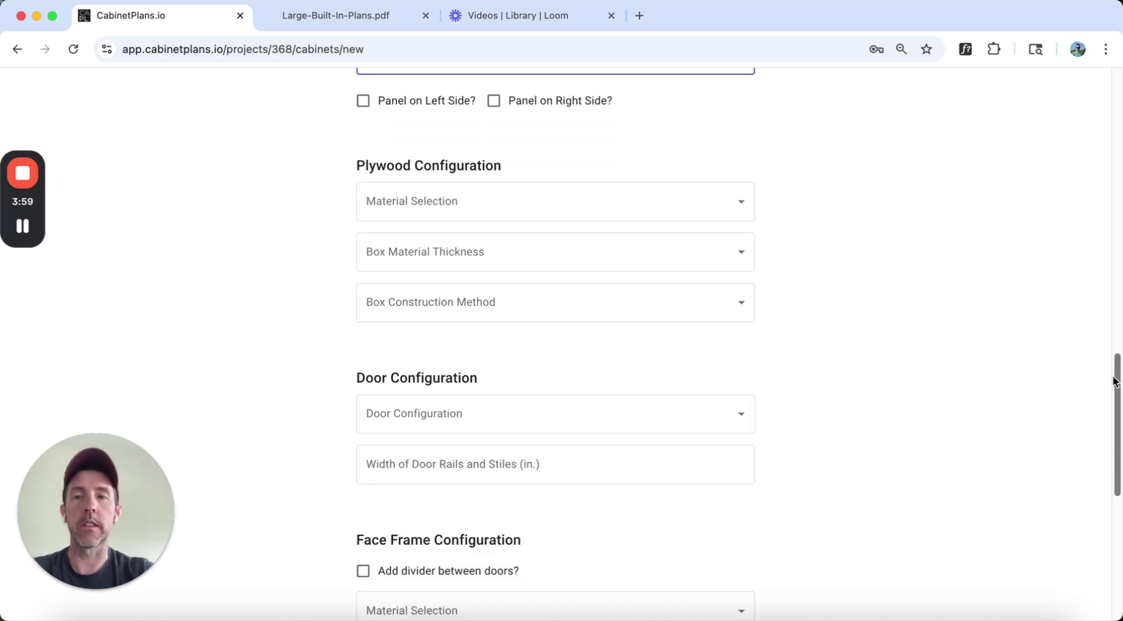
{"action": "left_click", "coordinate": [616, 206]}
{"action": "left_click", "coordinate": [510, 267]}
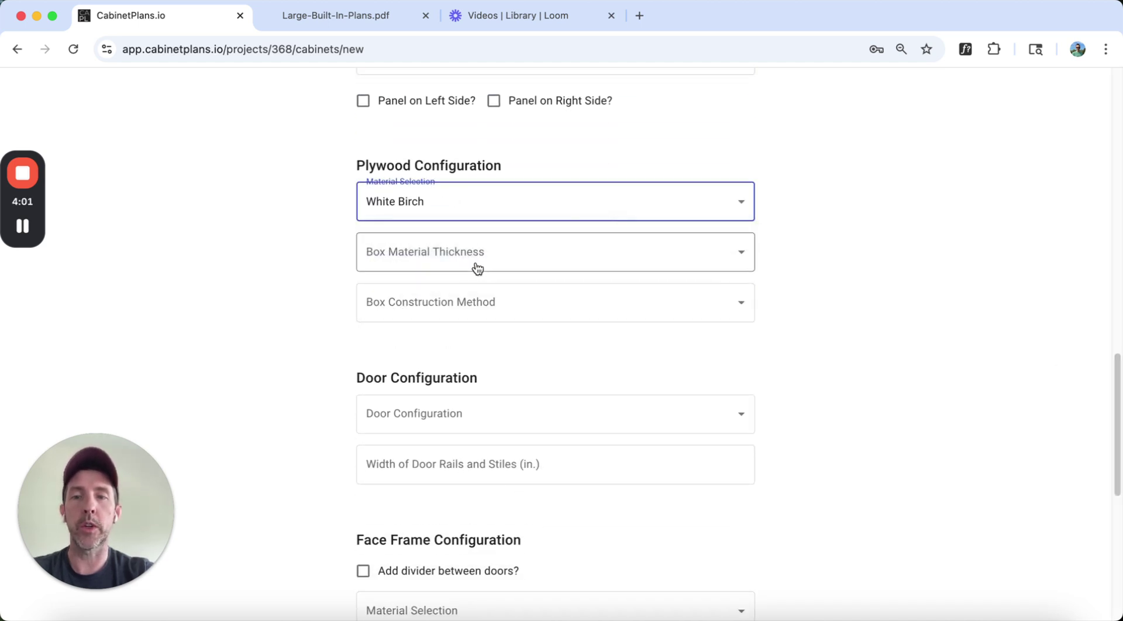
{"action": "left_click", "coordinate": [474, 263]}
{"action": "left_click", "coordinate": [418, 364]}
{"action": "left_click", "coordinate": [497, 302]}
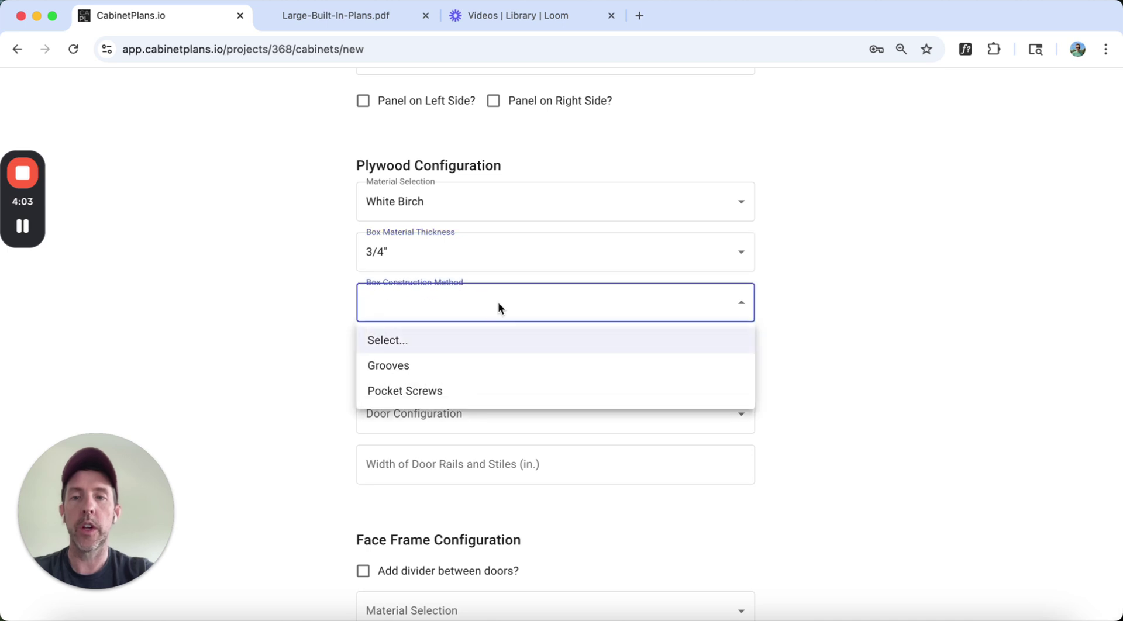
{"action": "left_click", "coordinate": [462, 371]}
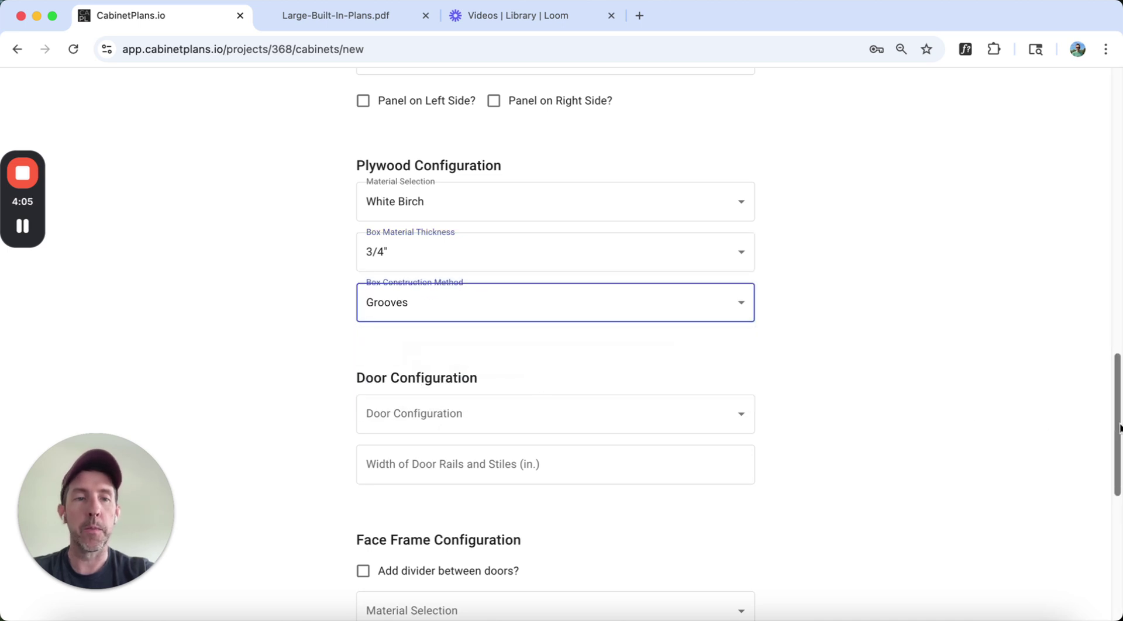
Make the doors Inset with 2 in. rails and stiles.
{"action": "scroll", "coordinate": [1117, 432], "scroll_direction": "down", "scroll_amount": 3}
{"action": "left_click", "coordinate": [729, 283]}
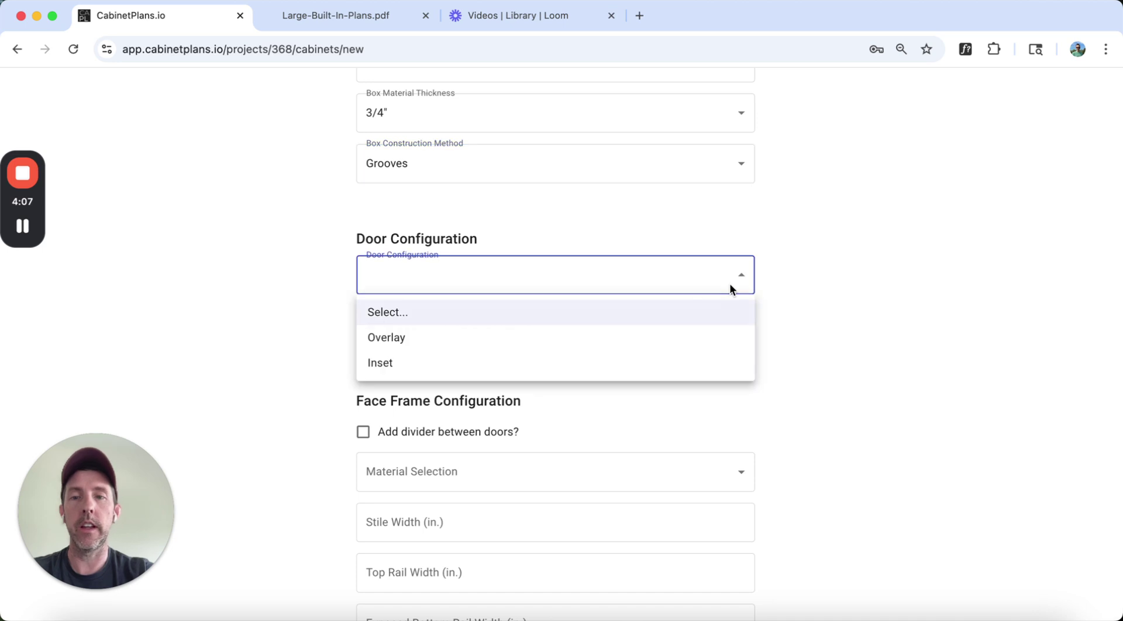
{"action": "left_click", "coordinate": [594, 370]}
{"action": "left_click", "coordinate": [556, 322]}
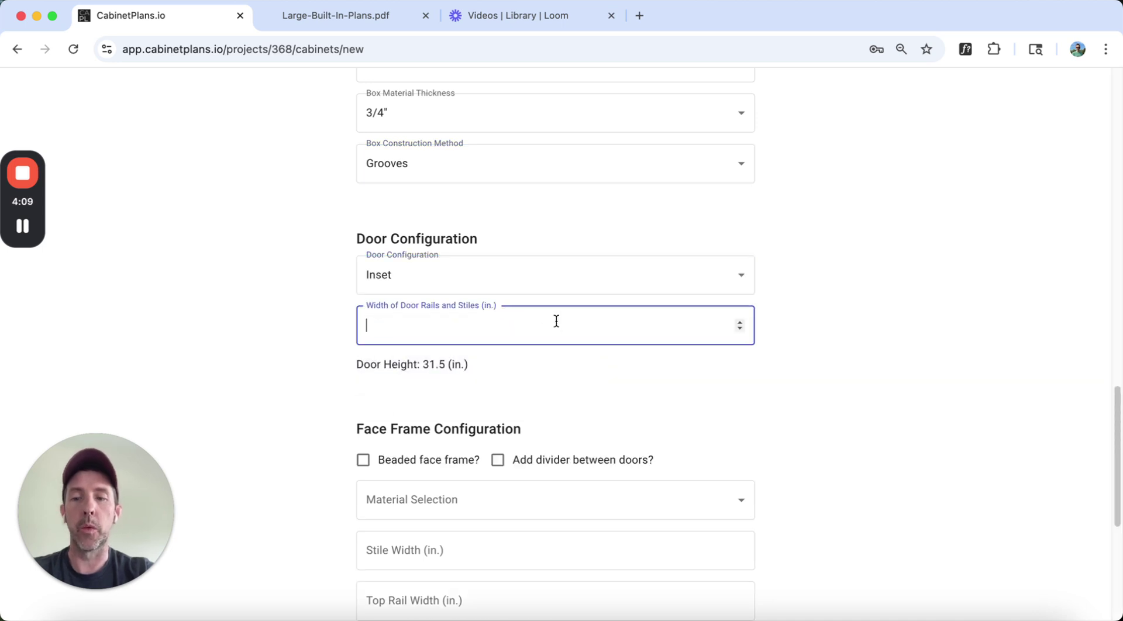
{"action": "type", "text": "2"}
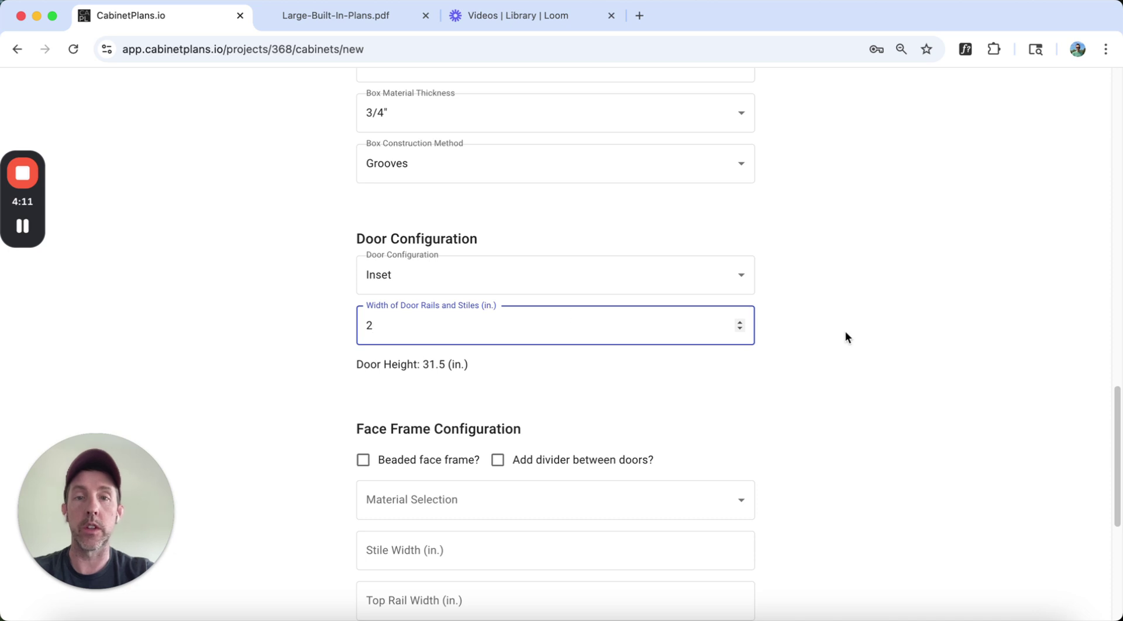
{"action": "left_click", "coordinate": [1069, 403]}
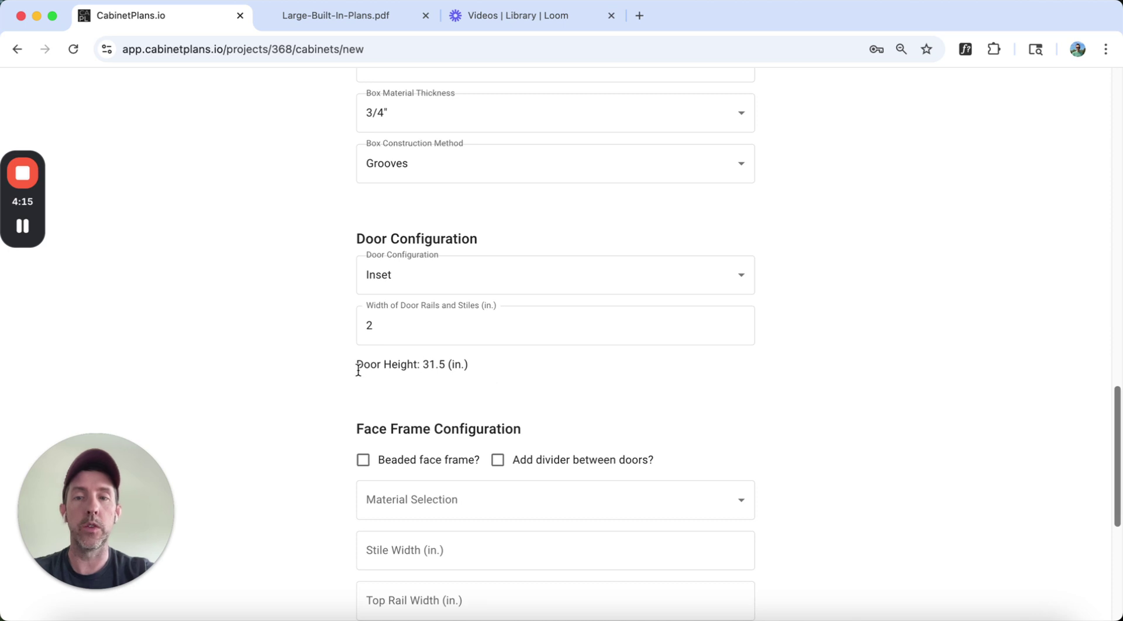
Make the face frame Poplar with 1.5 in. stiles and 2 in. top and bottom rails.
{"action": "scroll", "coordinate": [1111, 462], "scroll_direction": "down", "scroll_amount": 5}
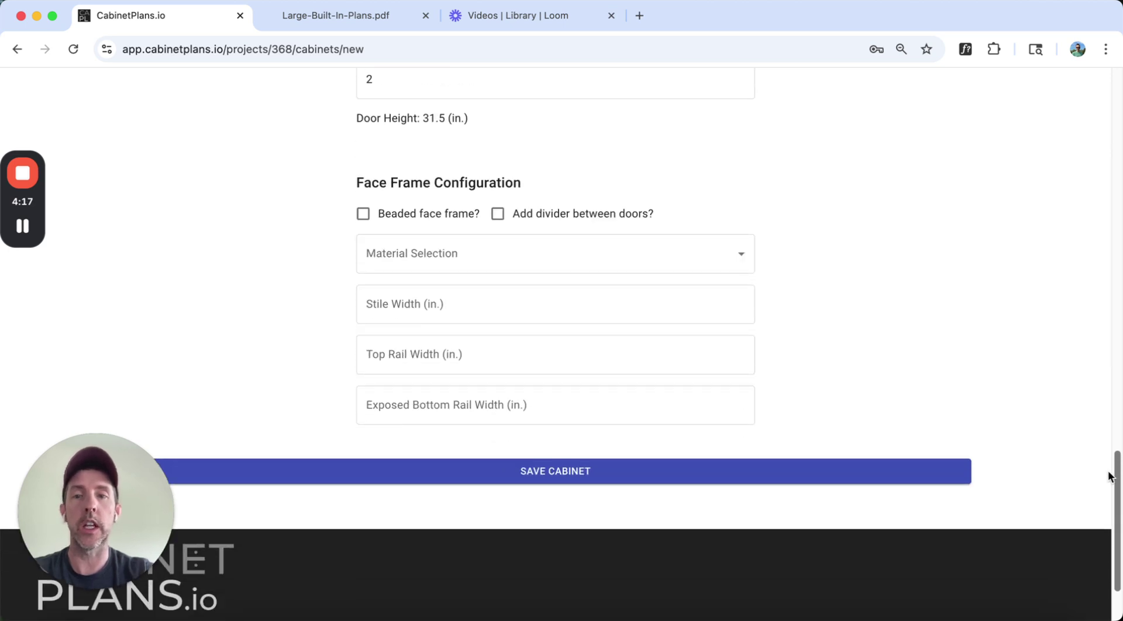
{"action": "left_click", "coordinate": [561, 368]}
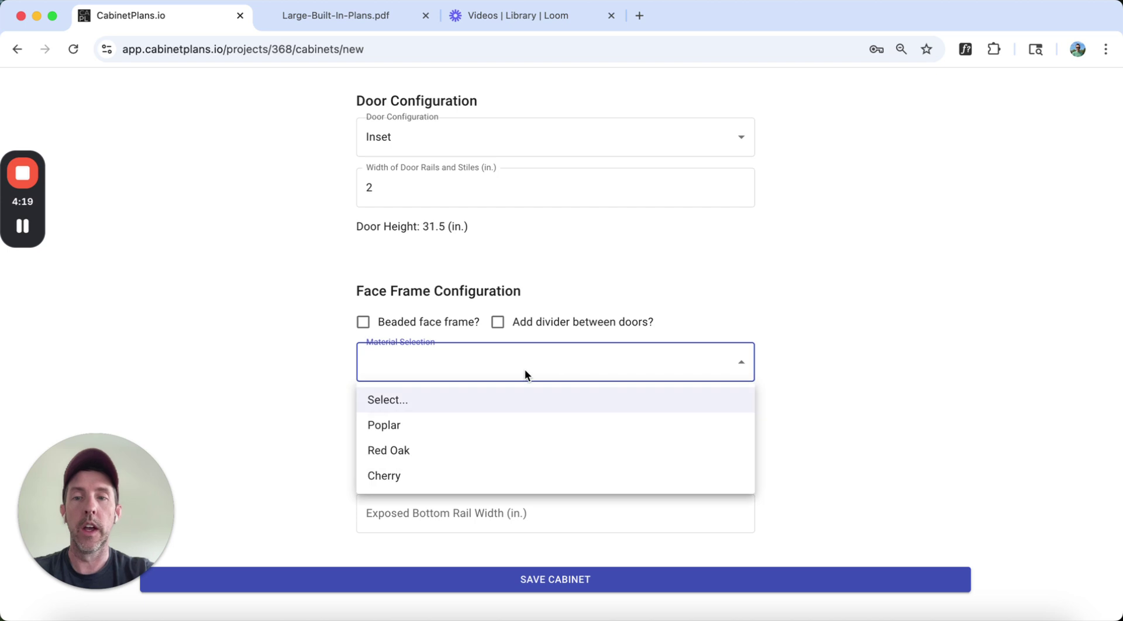
{"action": "left_click", "coordinate": [443, 423]}
{"action": "left_click", "coordinate": [482, 418]}
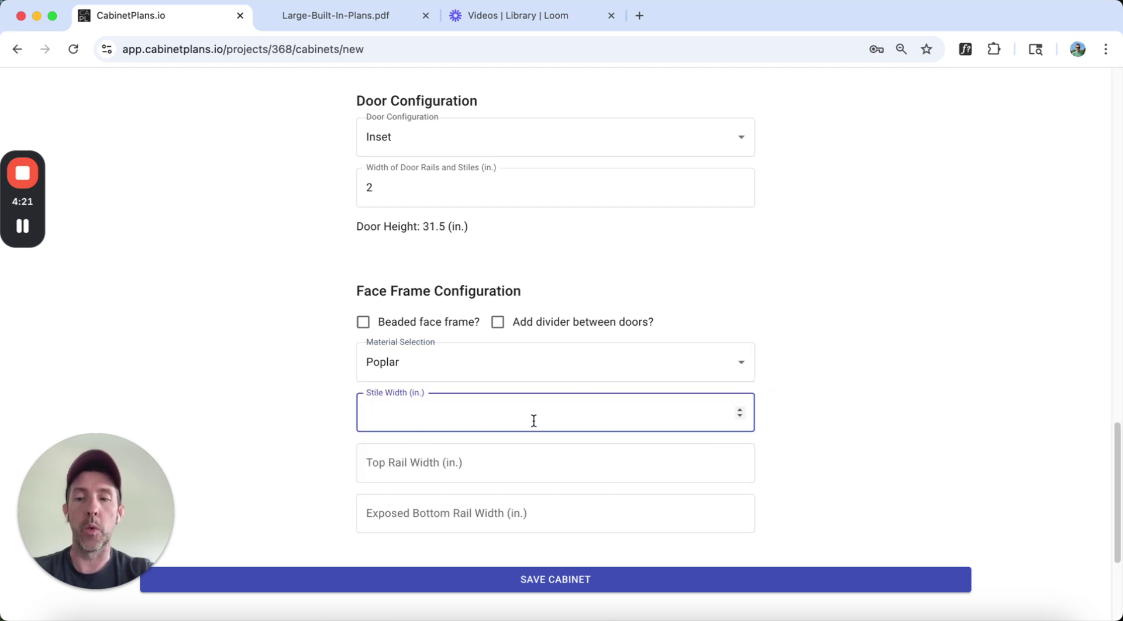
{"action": "left_click", "coordinate": [667, 454]}
{"action": "type", "text": "2"}
{"action": "left_click", "coordinate": [582, 515]}
{"action": "type", "text": "2"}
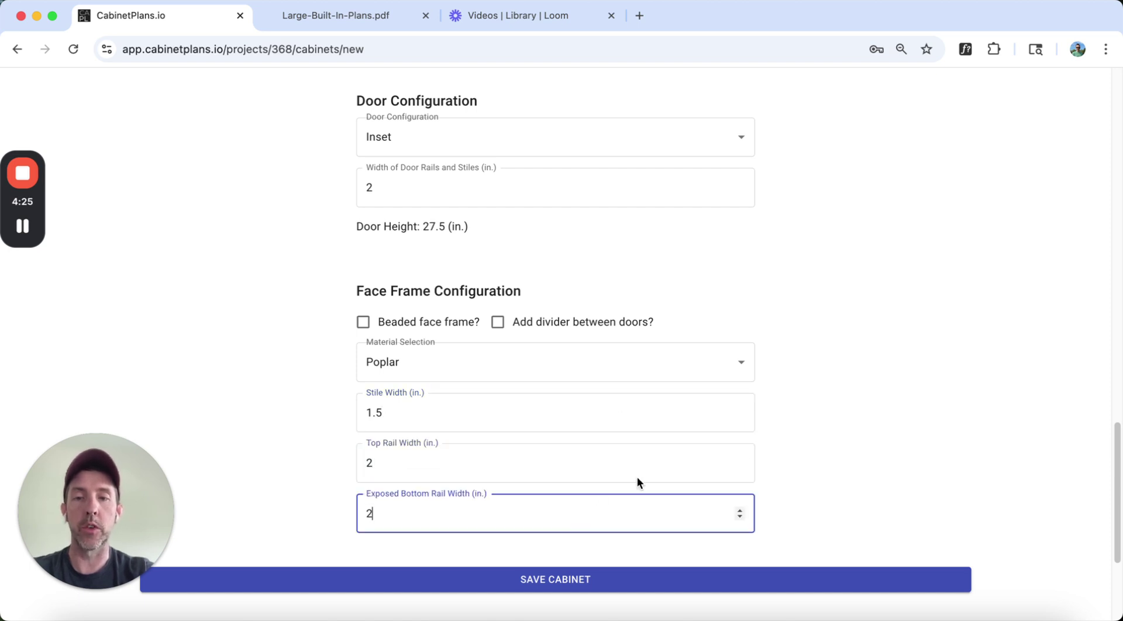
{"action": "left_click", "coordinate": [881, 399]}
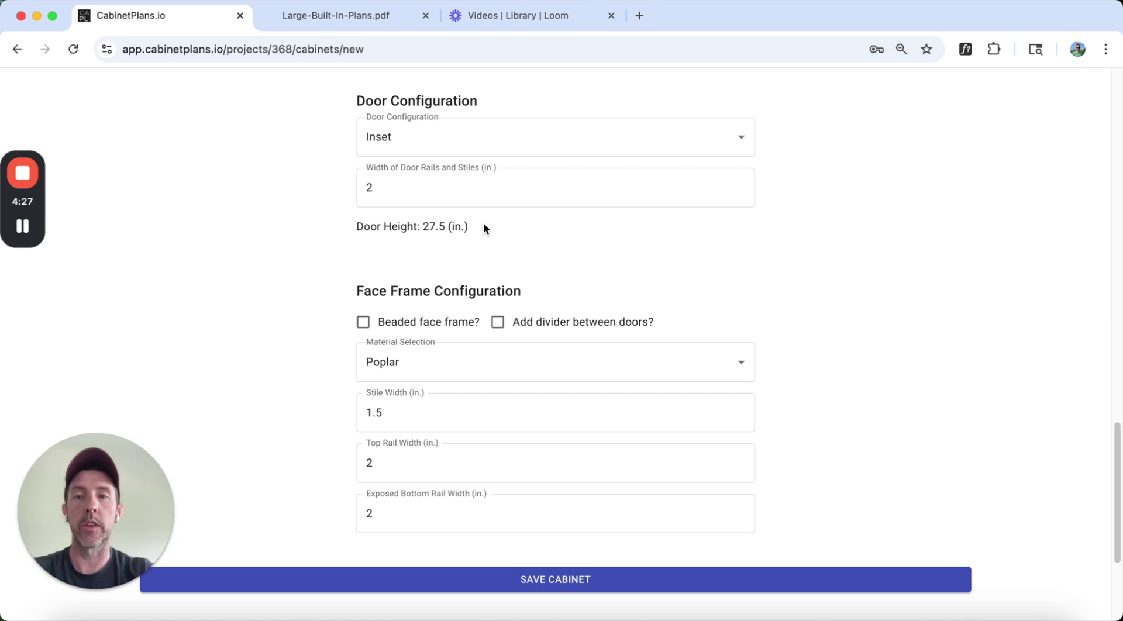
Check the 27.5 in. door height against the plans and add a divider between the doors.
{"action": "left_click_drag", "start_coordinate": [483, 224], "coordinate": [331, 227]}
{"action": "left_click", "coordinate": [846, 280]}
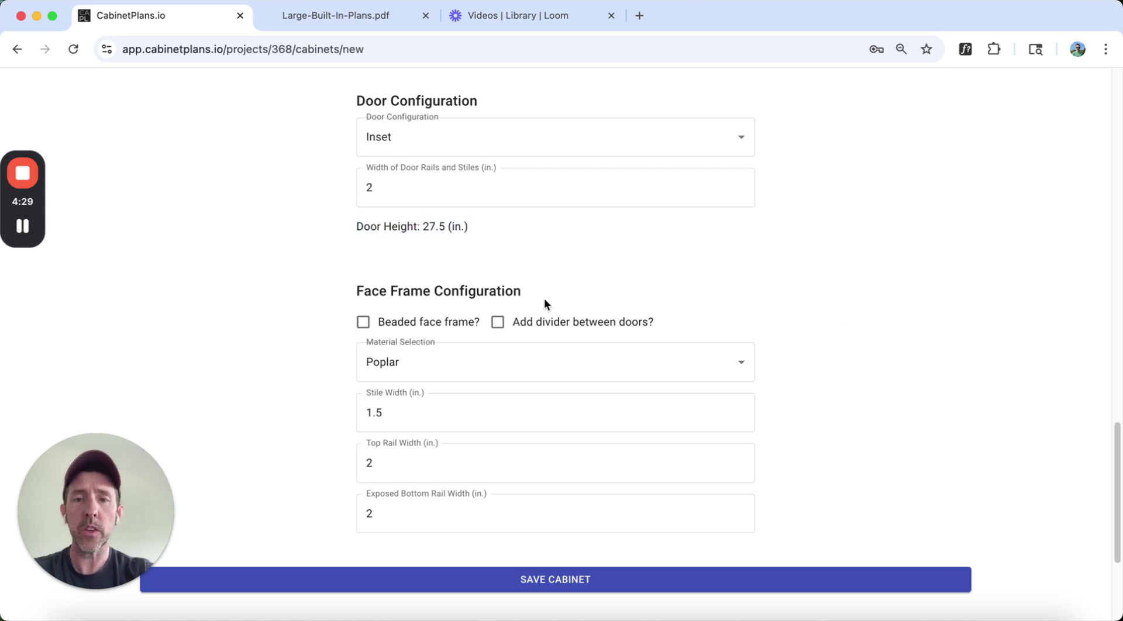
{"action": "left_click", "coordinate": [338, 14]}
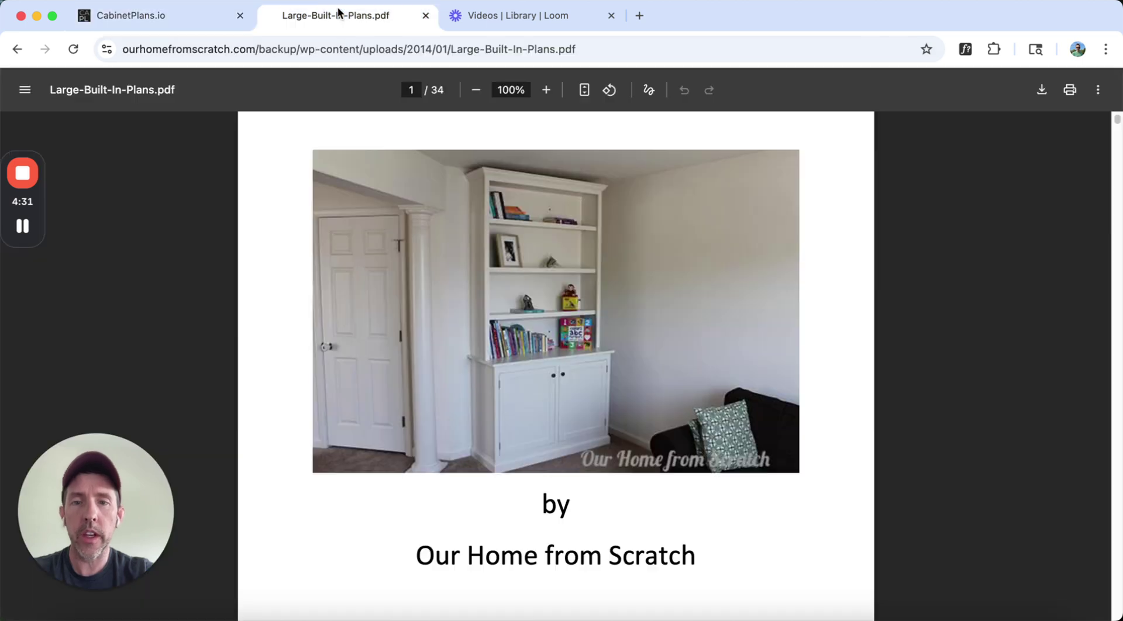
{"action": "left_click", "coordinate": [170, 17]}
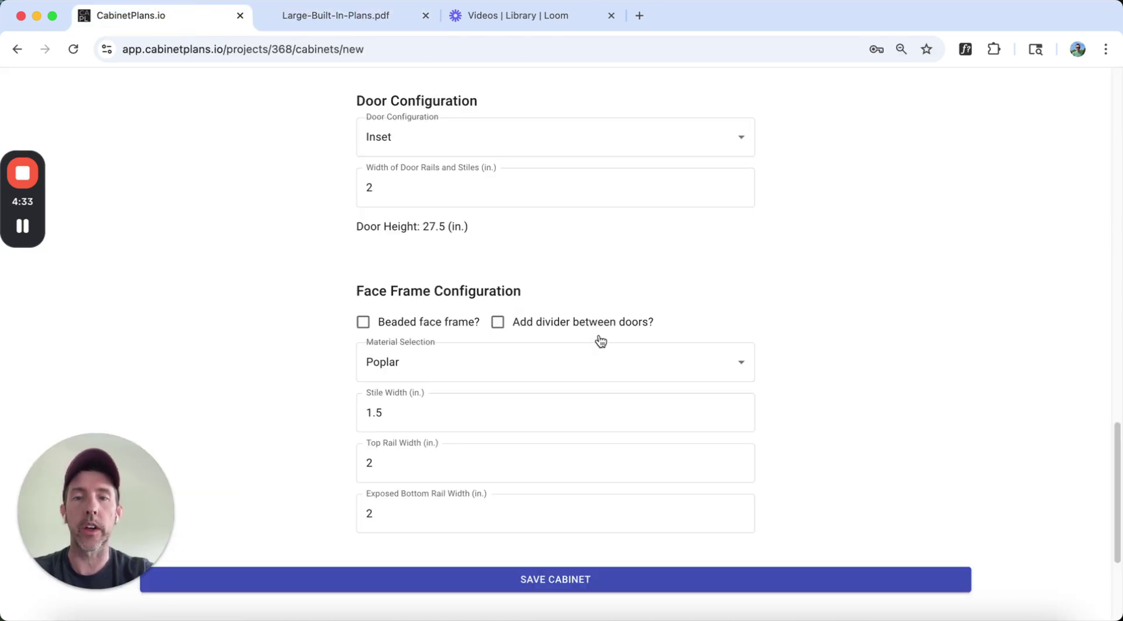
{"action": "left_click", "coordinate": [498, 322]}
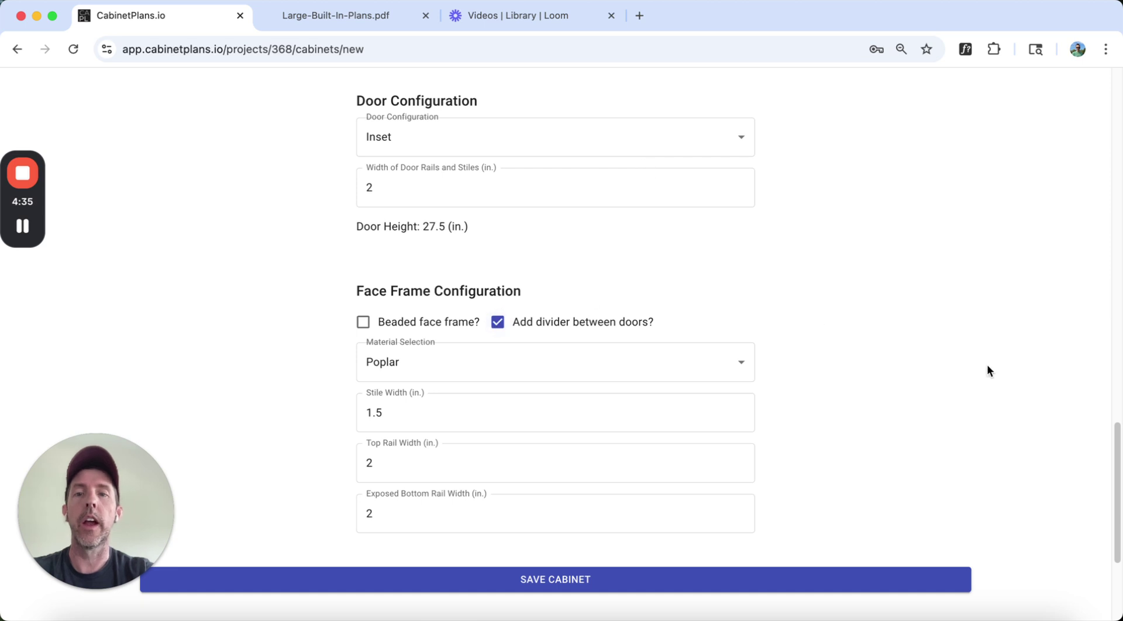
{"action": "scroll", "coordinate": [1117, 442], "scroll_direction": "up", "scroll_amount": 1}
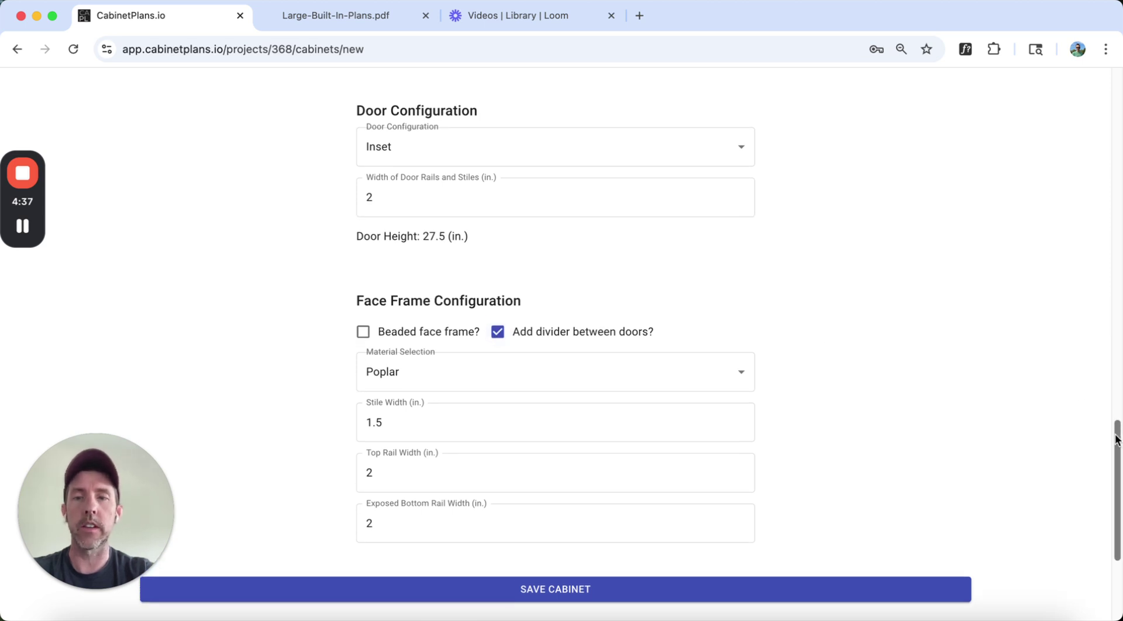
After the save is rejected, enter 'Bottom Cabinet' in the empty Cabinet Name field.
{"action": "left_click", "coordinate": [596, 592]}
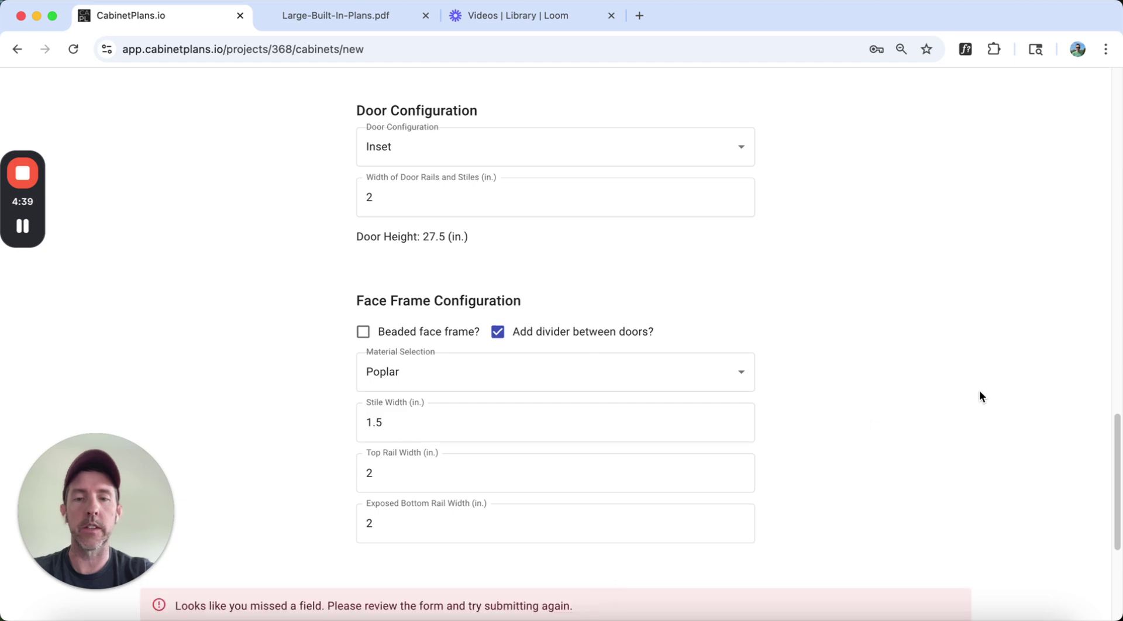
{"action": "left_click_drag", "start_coordinate": [1119, 431], "coordinate": [1115, 114]}
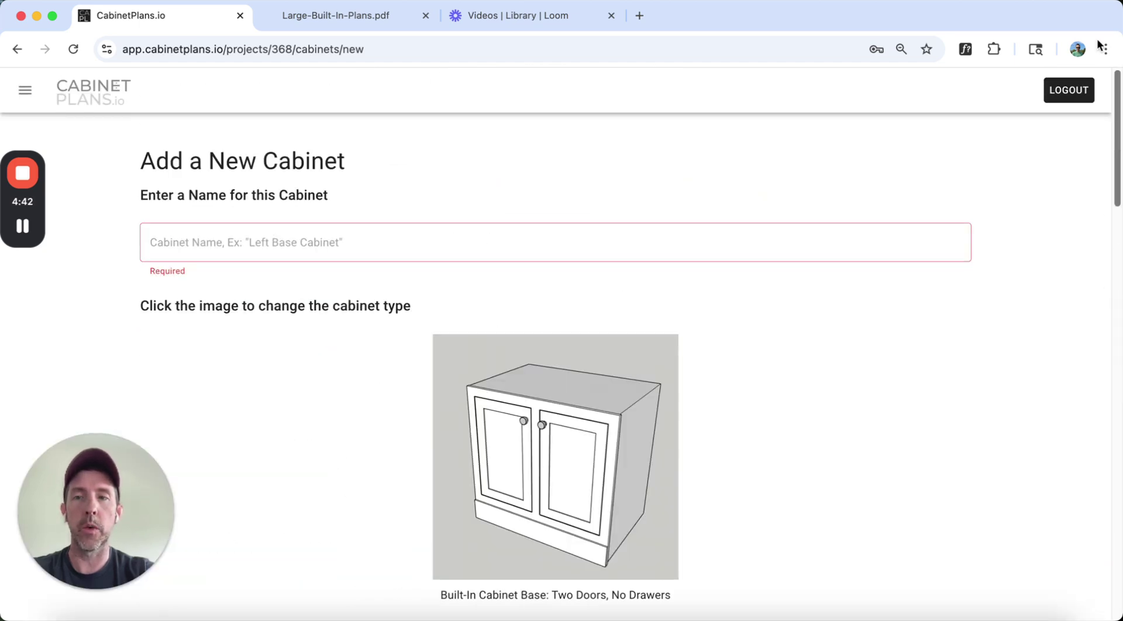
{"action": "left_click", "coordinate": [488, 240]}
{"action": "type", "text": "Bottom Cabinet"}
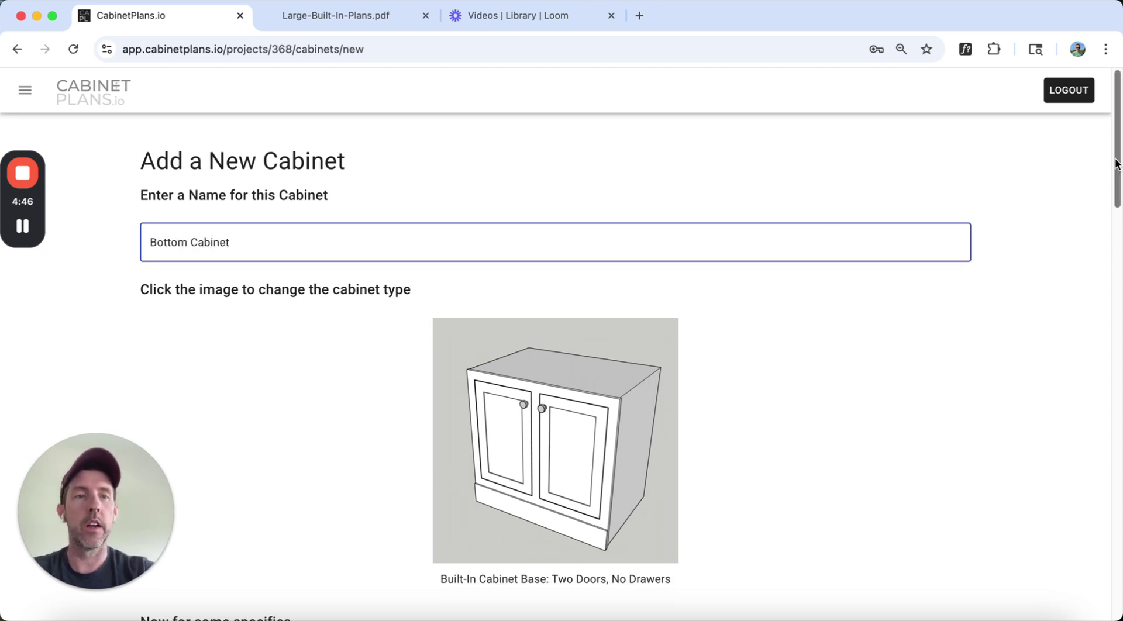
{"action": "left_click_drag", "start_coordinate": [1117, 141], "coordinate": [1072, 539]}
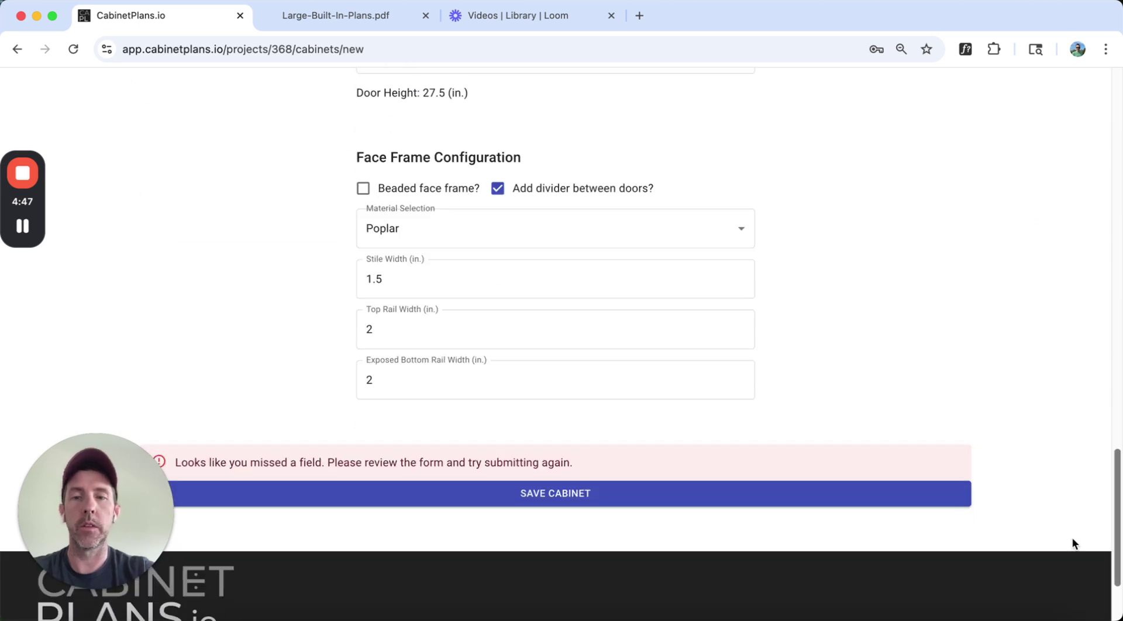
Save Bottom Cabinet and look through its Parts List and Hardware List.
{"action": "left_click", "coordinate": [608, 391]}
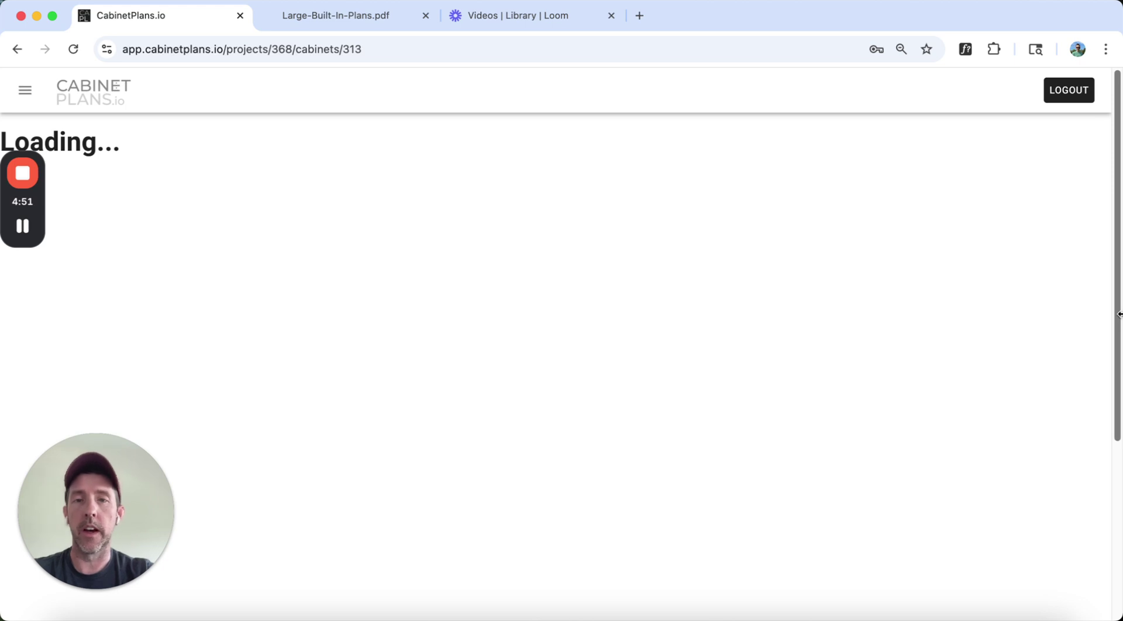
{"action": "scroll", "coordinate": [1114, 292], "scroll_direction": "down", "scroll_amount": 2}
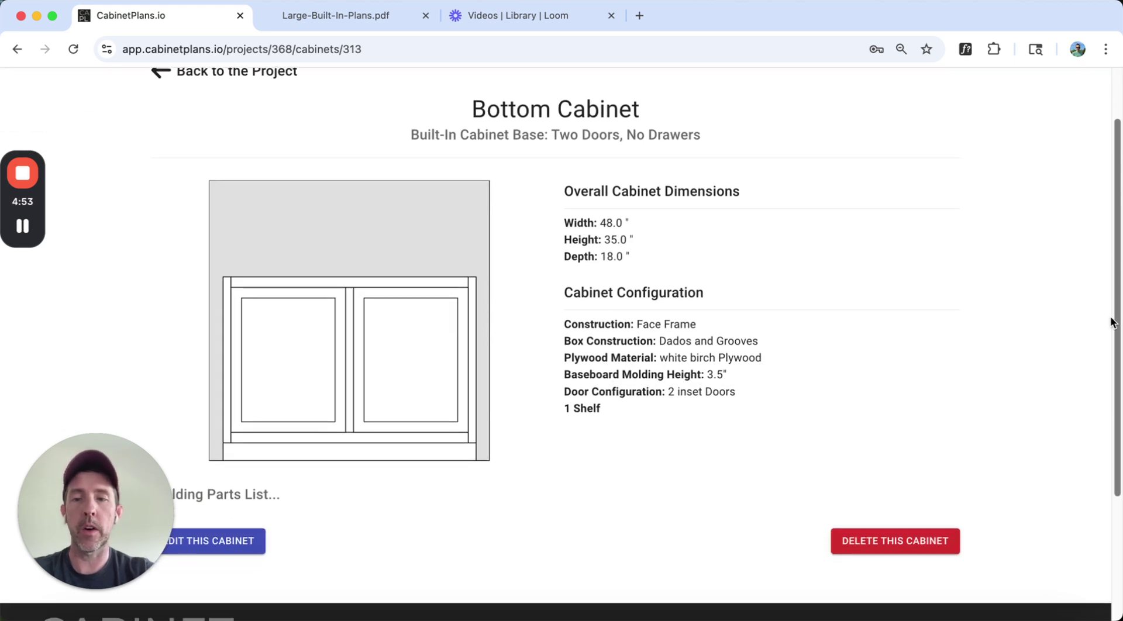
{"action": "scroll", "coordinate": [1113, 309], "scroll_direction": "up", "scroll_amount": 2}
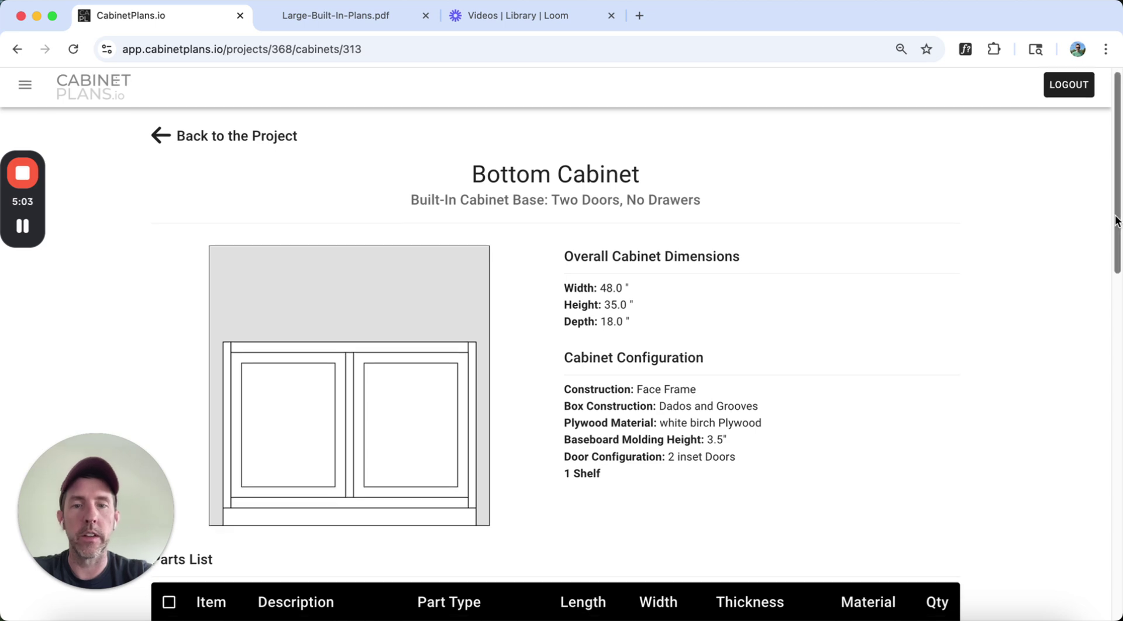
{"action": "mouse_move", "coordinate": [1119, 204]}
{"action": "left_mouse_down"}
{"action": "mouse_move", "coordinate": [1094, 395]}
{"action": "mouse_move", "coordinate": [1075, 258]}
{"action": "left_mouse_up"}
{"action": "scroll", "coordinate": [1075, 259], "scroll_direction": "up", "scroll_amount": 2}
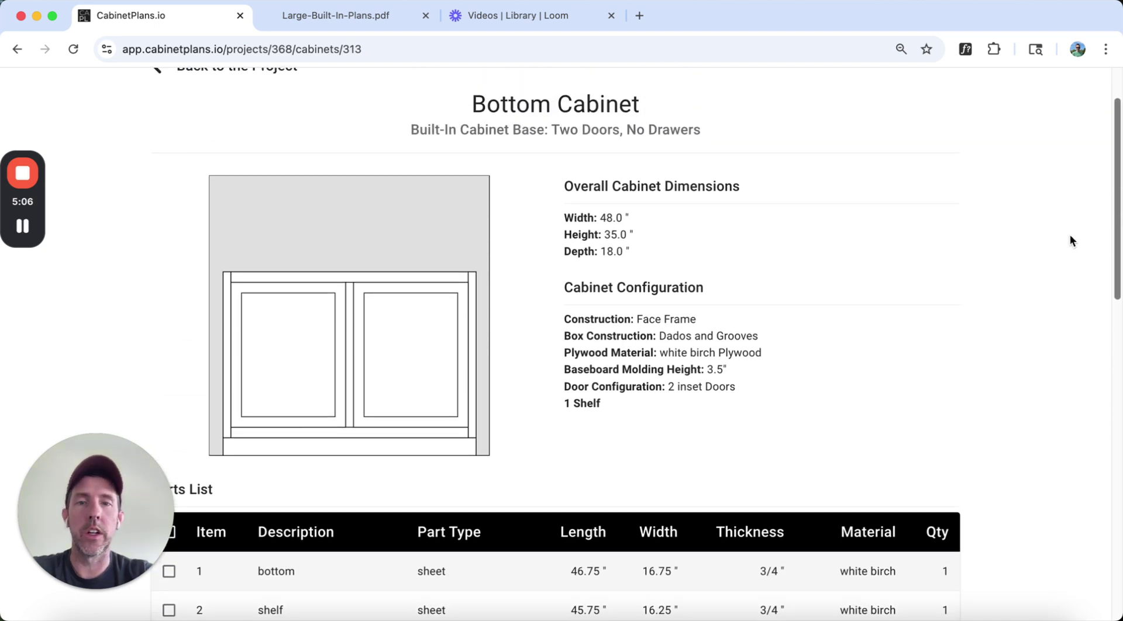
{"action": "scroll", "coordinate": [1069, 234], "scroll_direction": "down", "scroll_amount": 4}
{"action": "scroll", "coordinate": [1068, 281], "scroll_direction": "down", "scroll_amount": 10}
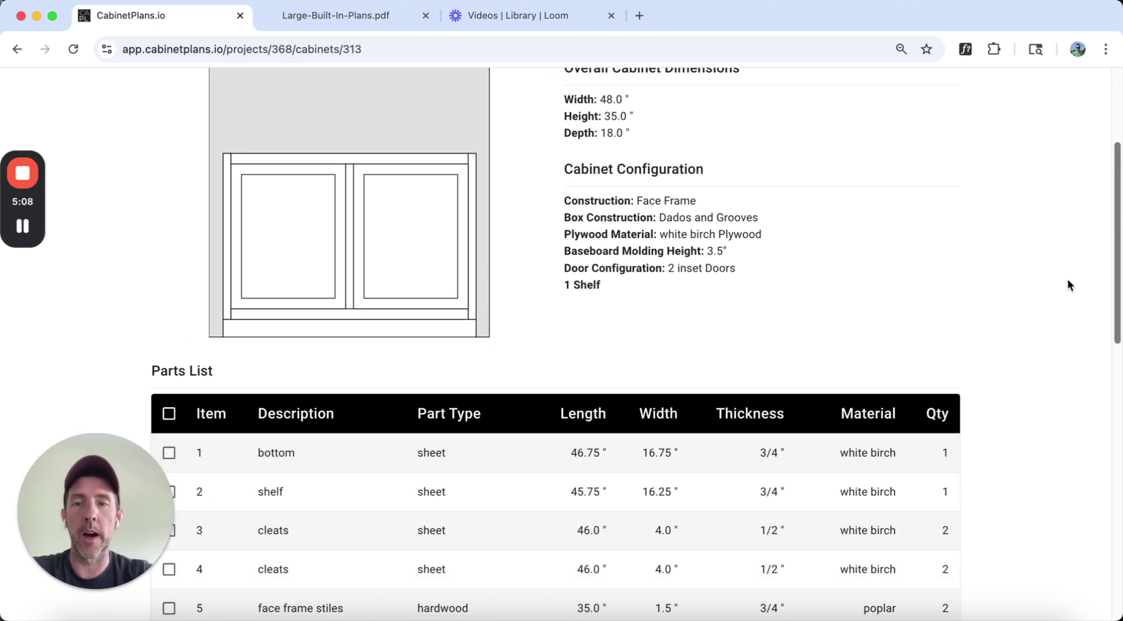
{"action": "scroll", "coordinate": [1026, 492], "scroll_direction": "down", "scroll_amount": 2}
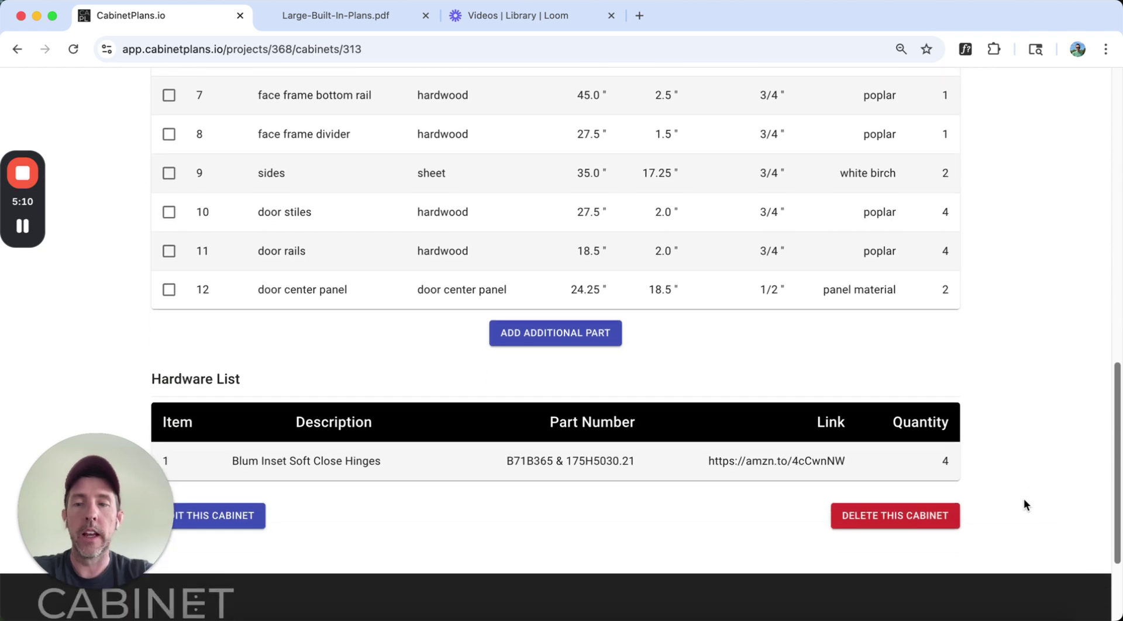
{"action": "scroll", "coordinate": [1021, 523], "scroll_direction": "up", "scroll_amount": 11}
{"action": "scroll", "coordinate": [1034, 275], "scroll_direction": "up", "scroll_amount": 3}
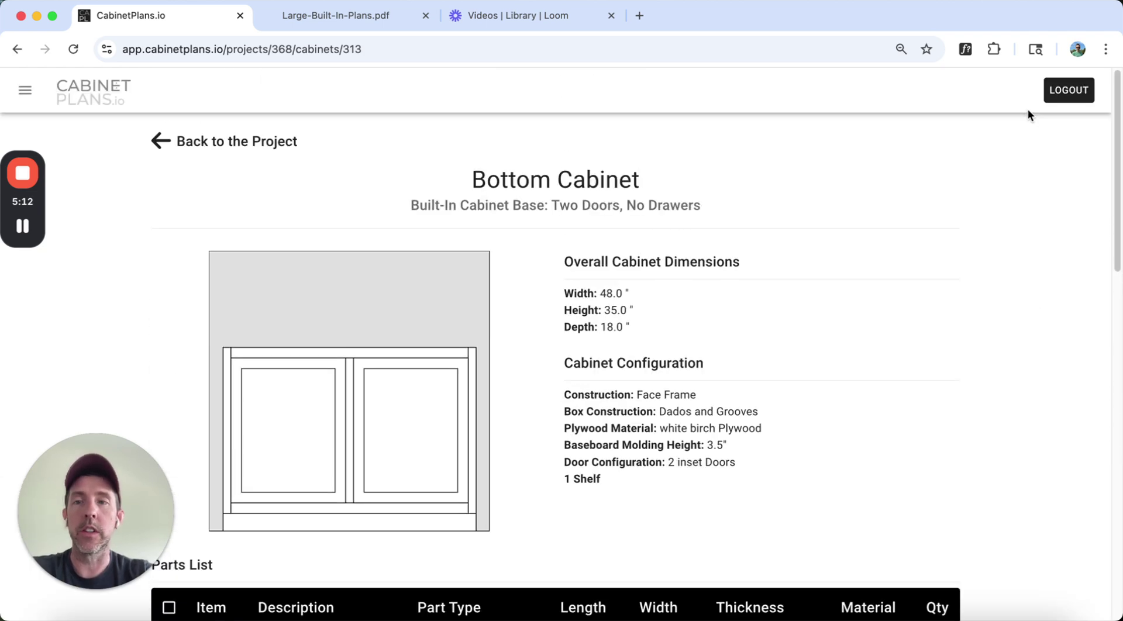
Return to the Large Built-In project page and review its Bottom and Upper Cabinet listings.
{"action": "left_click", "coordinate": [159, 144]}
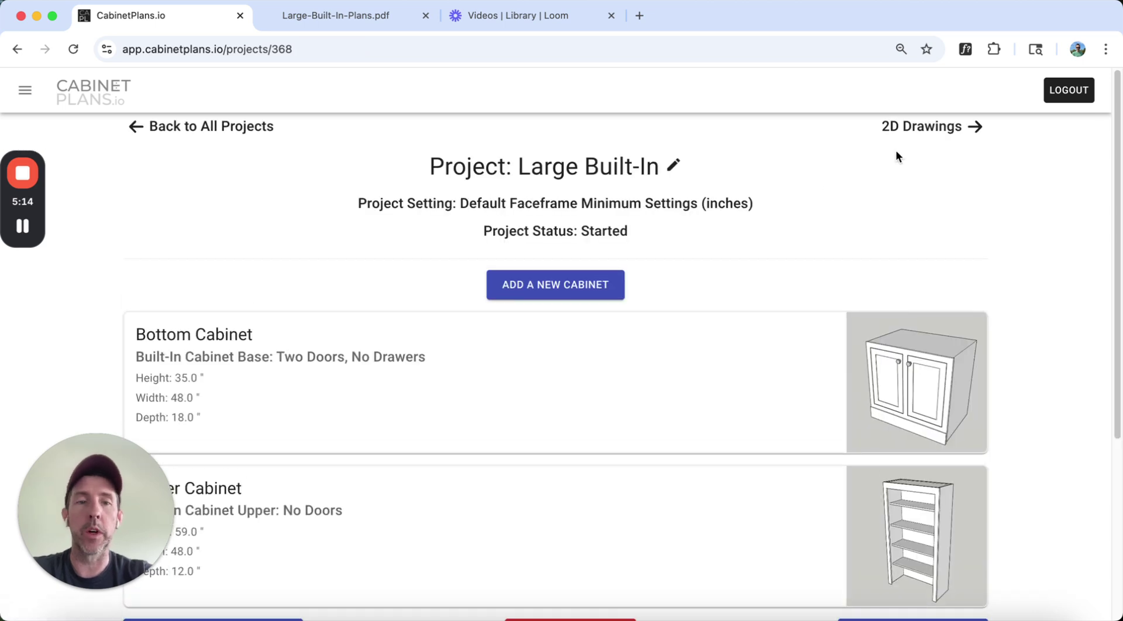
{"action": "scroll", "coordinate": [1092, 250], "scroll_direction": "down", "scroll_amount": 2}
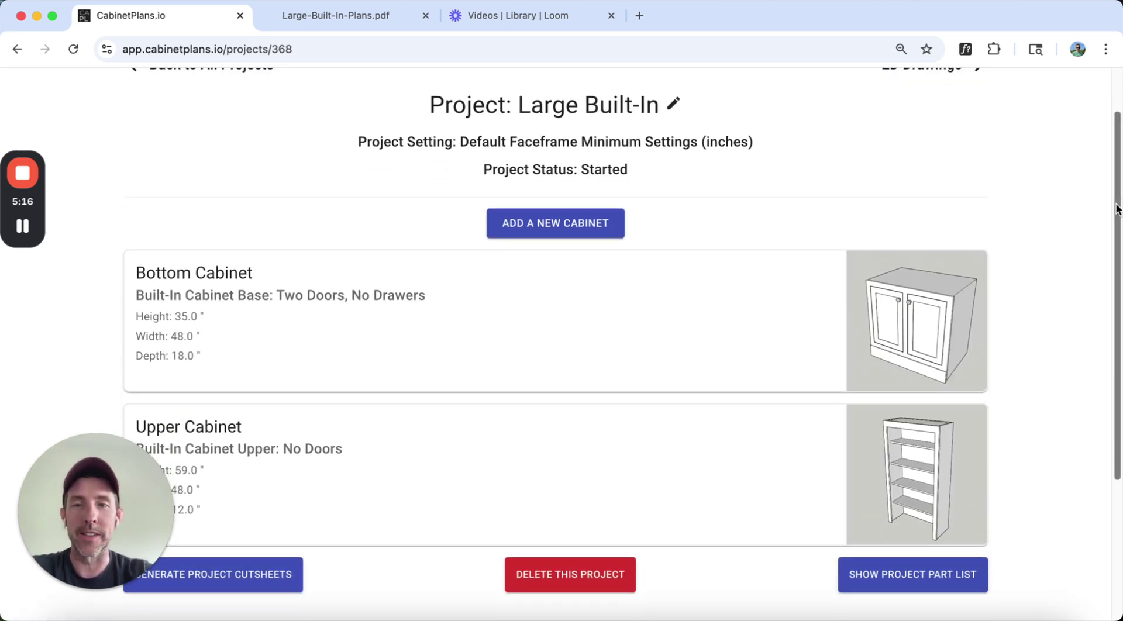
{"action": "scroll", "coordinate": [1093, 204], "scroll_direction": "up", "scroll_amount": 2}
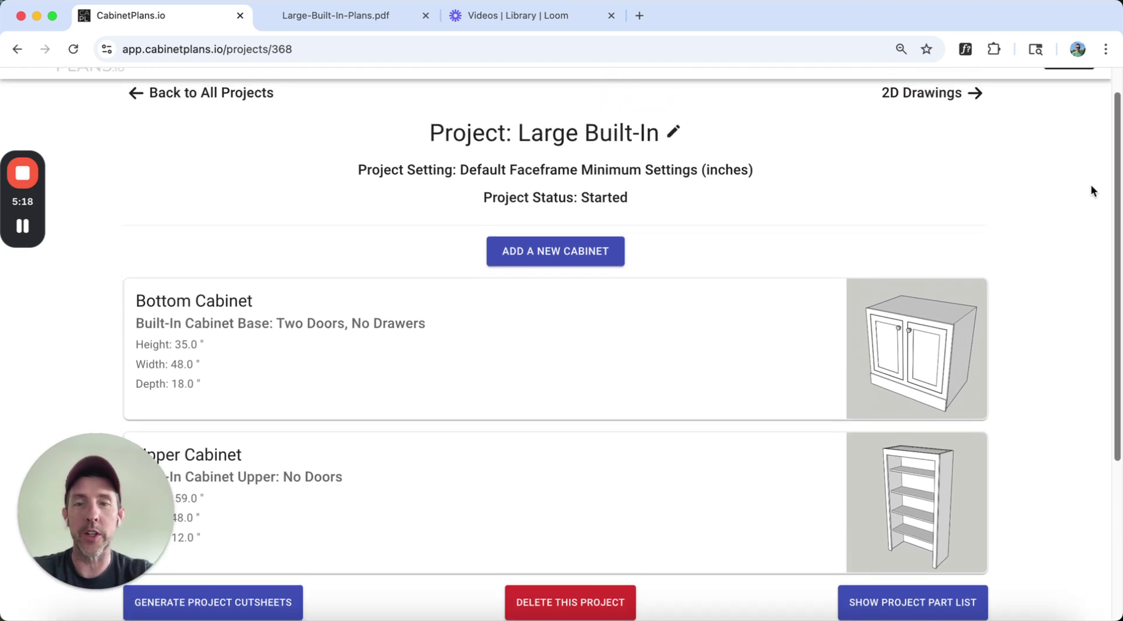
{"action": "scroll", "coordinate": [1088, 199], "scroll_direction": "down", "scroll_amount": 1}
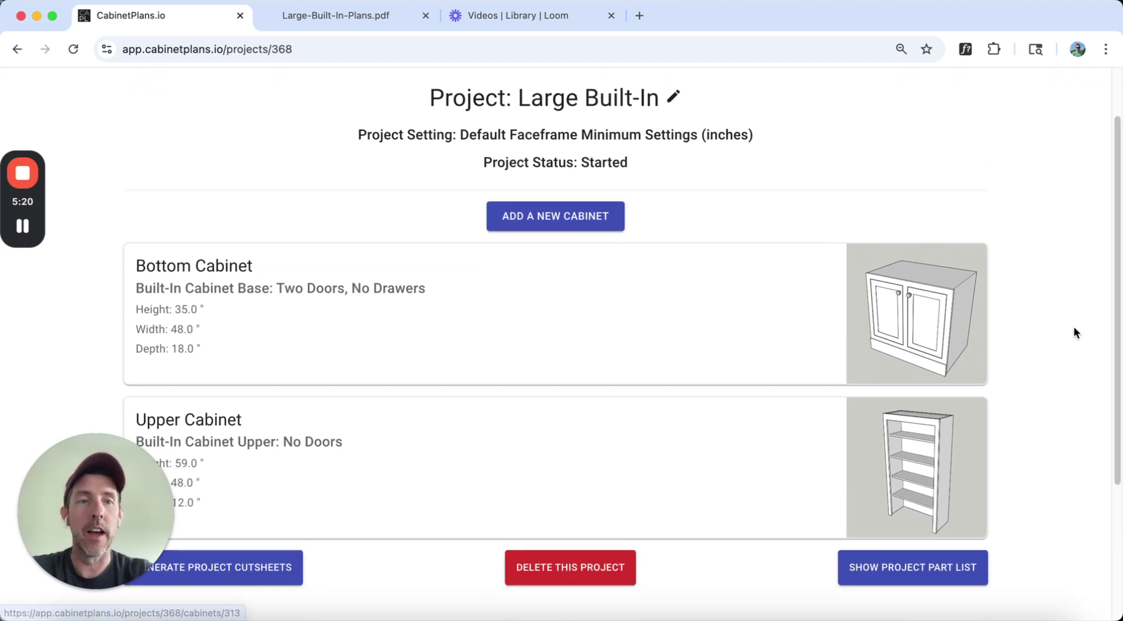
{"action": "scroll", "coordinate": [1114, 290], "scroll_direction": "up", "scroll_amount": 1}
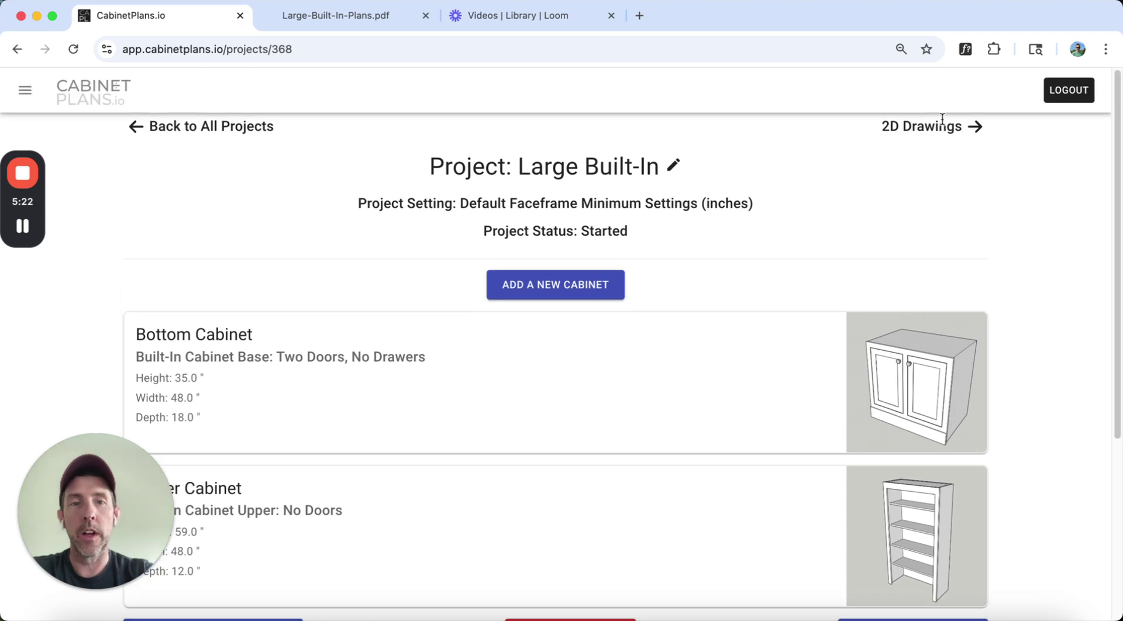
Open the project's Wall 1 2D drawing and reach its Wall Configuration settings.
{"action": "left_click", "coordinate": [976, 126]}
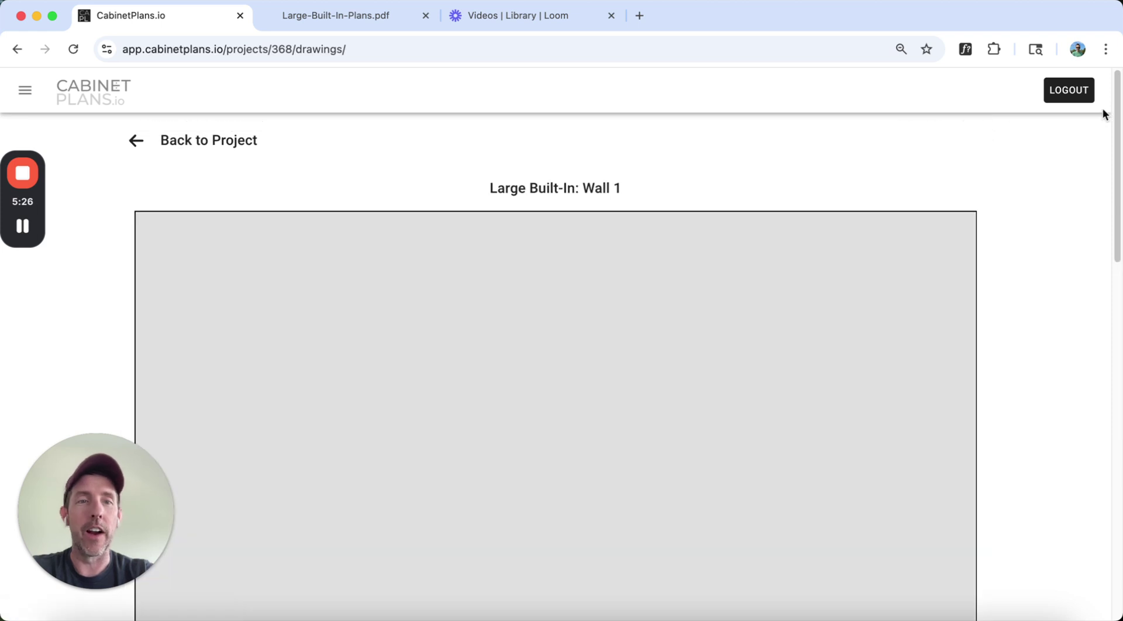
{"action": "scroll", "coordinate": [1118, 168], "scroll_direction": "down", "scroll_amount": 1}
{"action": "mouse_move", "coordinate": [1118, 167]}
{"action": "left_mouse_down"}
{"action": "mouse_move", "coordinate": [1078, 354]}
{"action": "mouse_move", "coordinate": [1081, 225]}
{"action": "mouse_move", "coordinate": [1069, 186]}
{"action": "left_mouse_up"}
{"action": "scroll", "coordinate": [1071, 190], "scroll_direction": "down", "scroll_amount": 10}
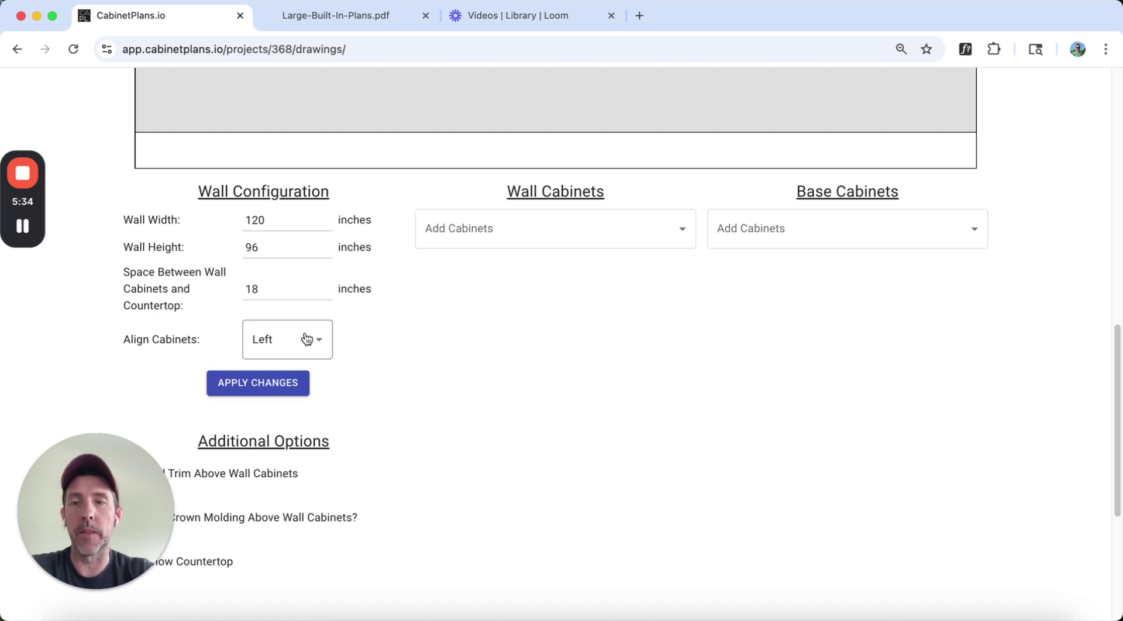
Set cabinet alignment to Center, keeping 18 in. between wall cabinets and countertop.
{"action": "left_click", "coordinate": [316, 349]}
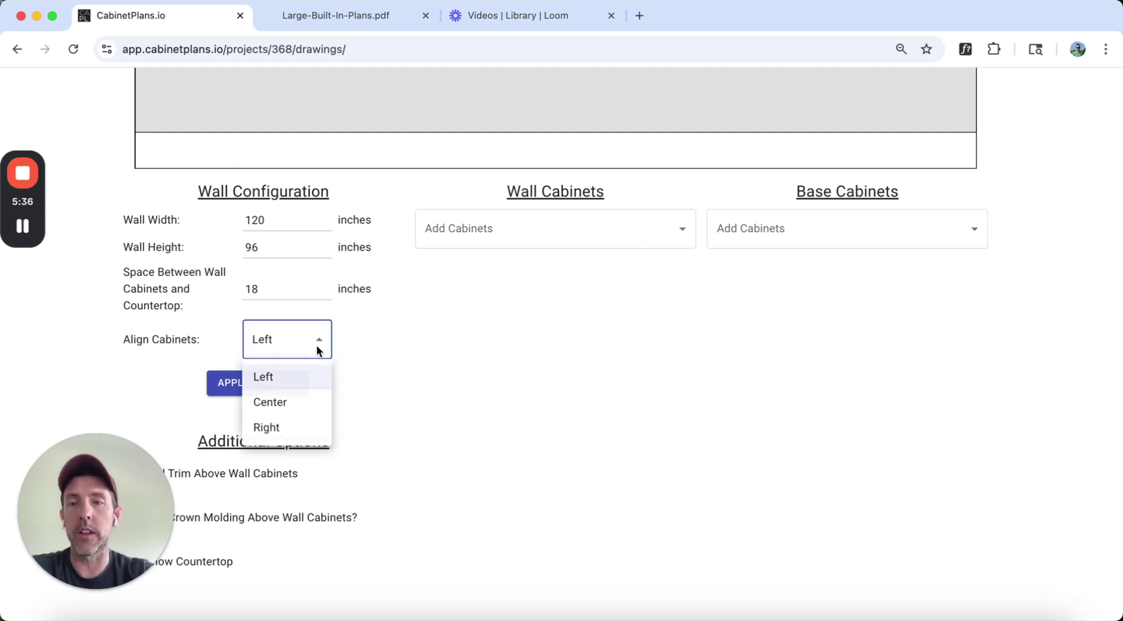
{"action": "left_click", "coordinate": [283, 401]}
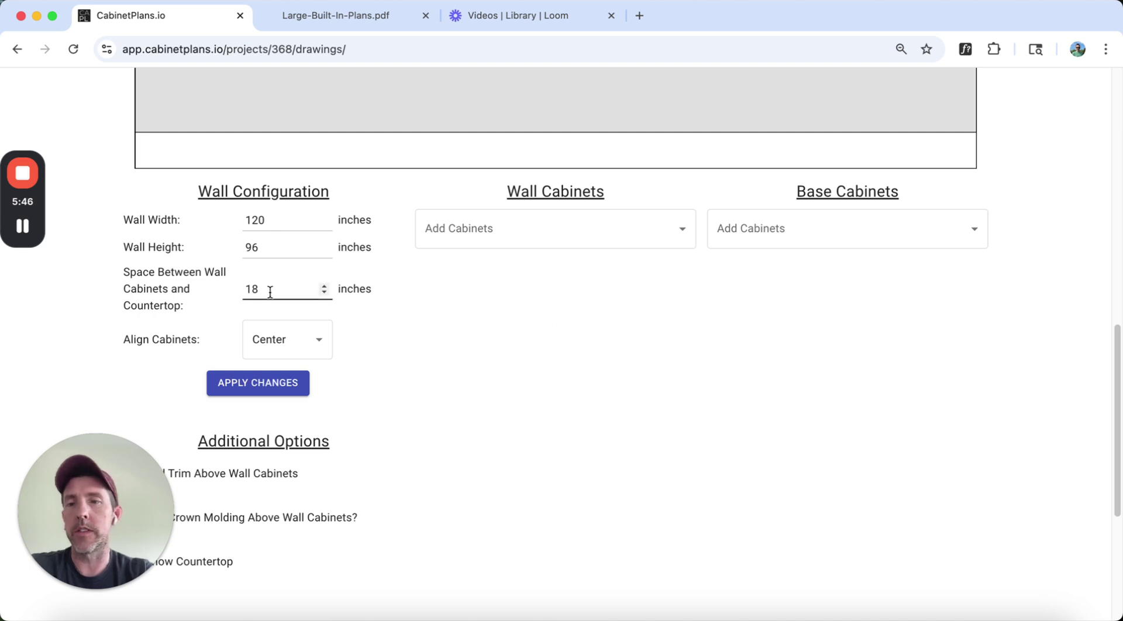
{"action": "left_click", "coordinate": [792, 375]}
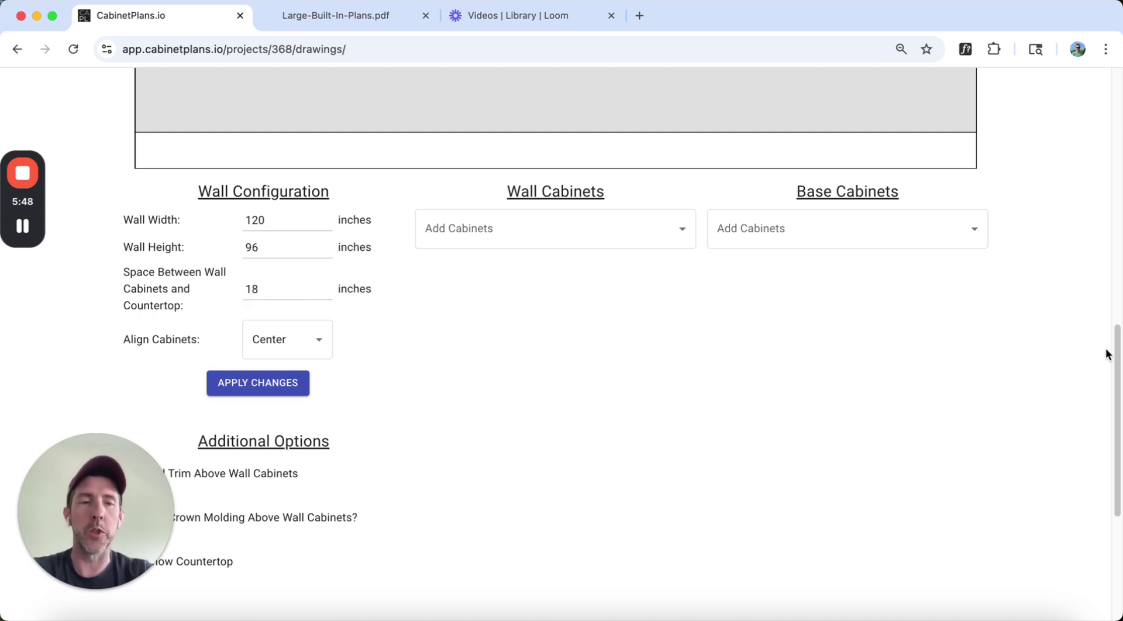
{"action": "scroll", "coordinate": [1106, 358], "scroll_direction": "down", "scroll_amount": 3}
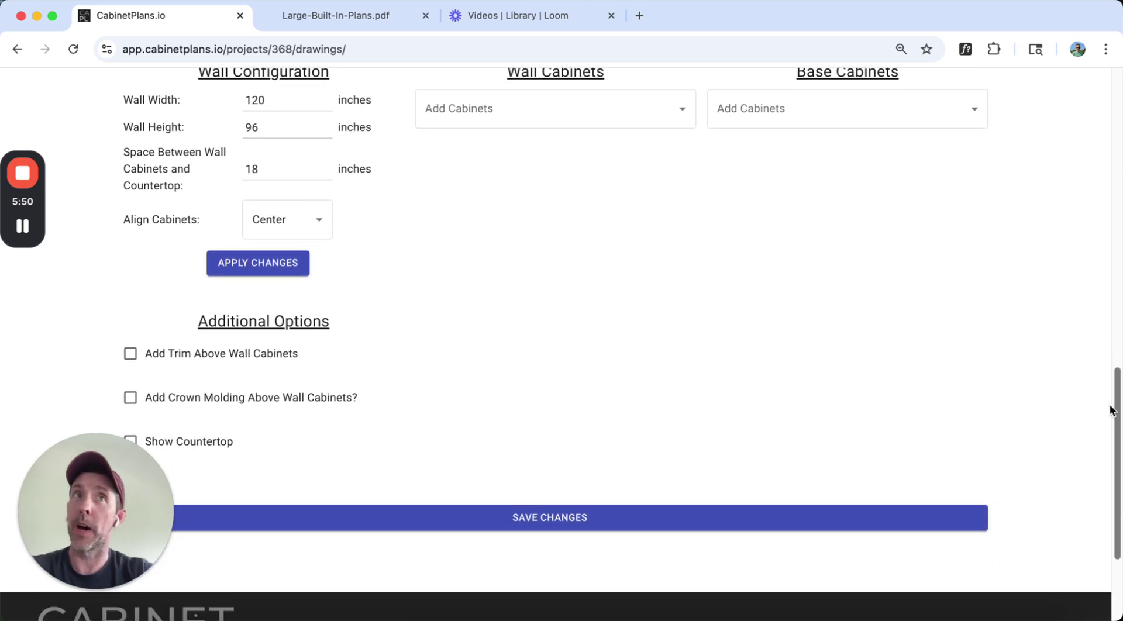
Add the 48-inch two-door base cabinet to the wall and show the countertop.
{"action": "scroll", "coordinate": [1106, 351], "scroll_direction": "up", "scroll_amount": 6}
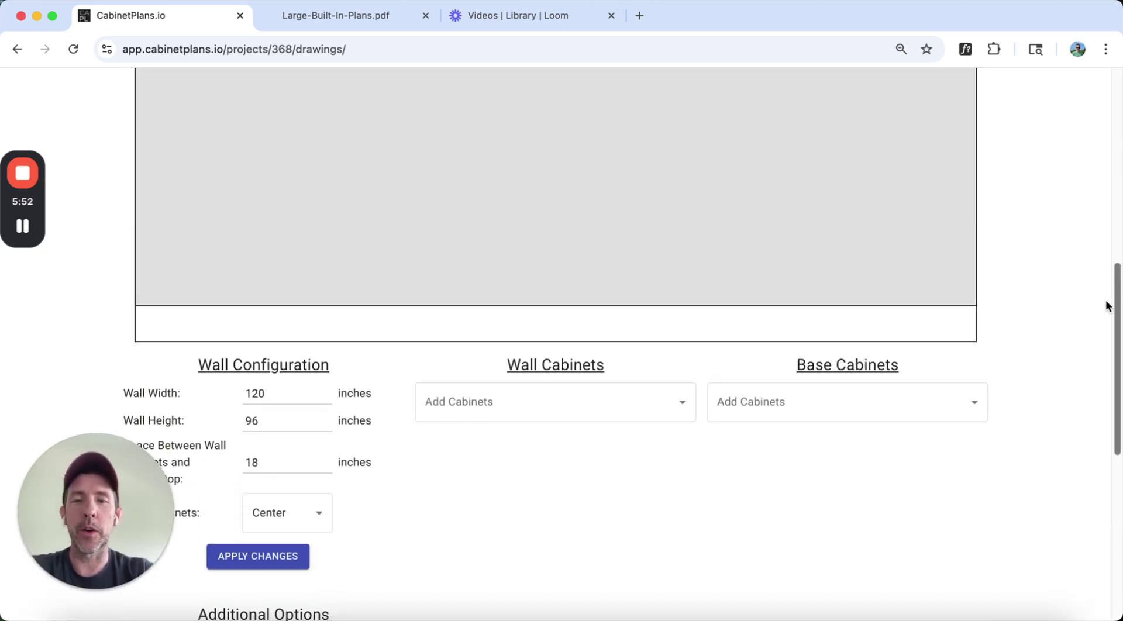
{"action": "left_click", "coordinate": [968, 404]}
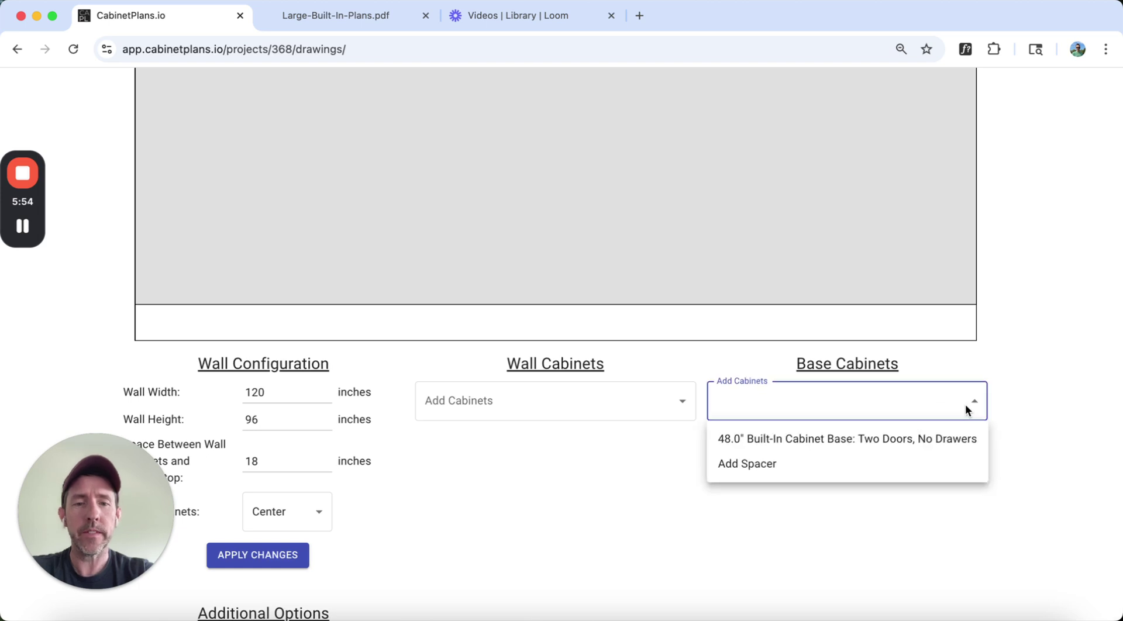
{"action": "left_click", "coordinate": [899, 443]}
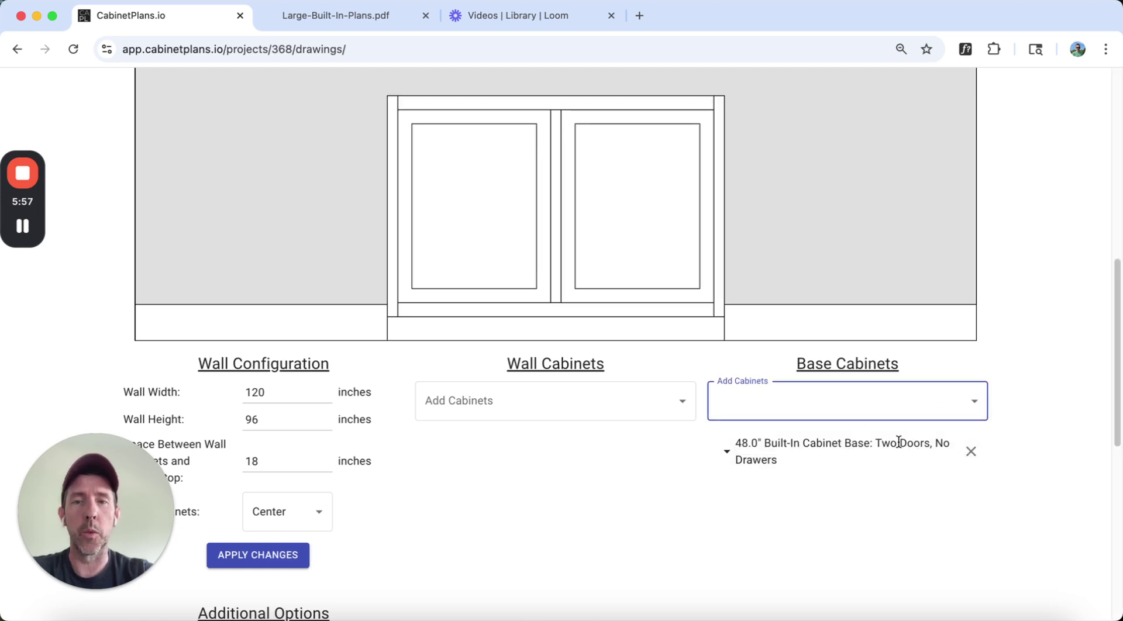
{"action": "scroll", "coordinate": [1101, 476], "scroll_direction": "down", "scroll_amount": 7}
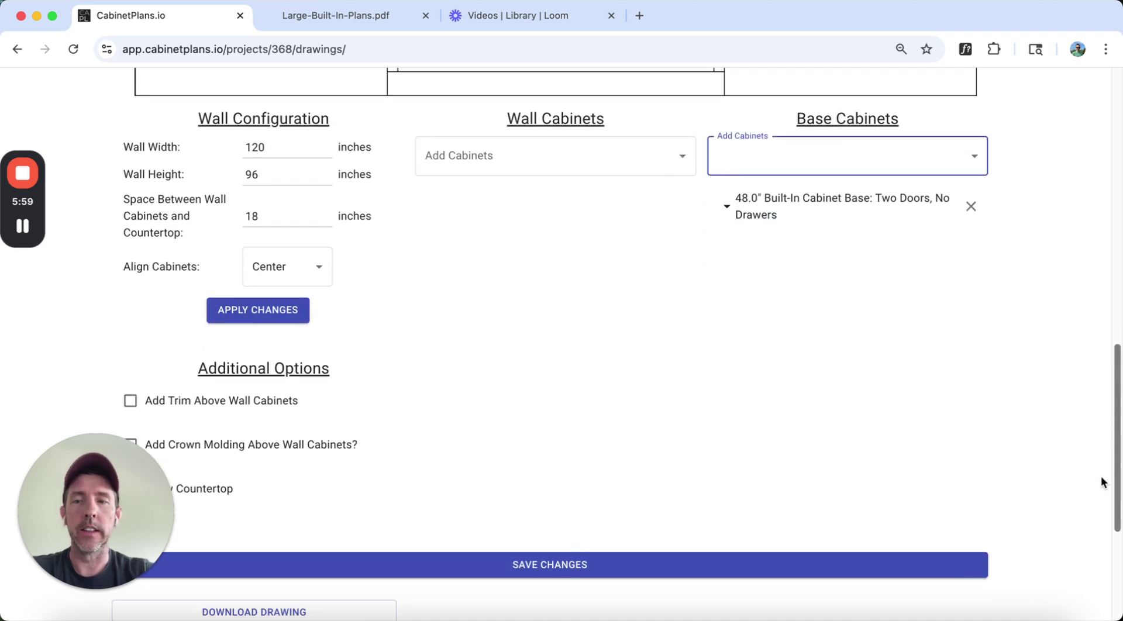
{"action": "left_click", "coordinate": [130, 365]}
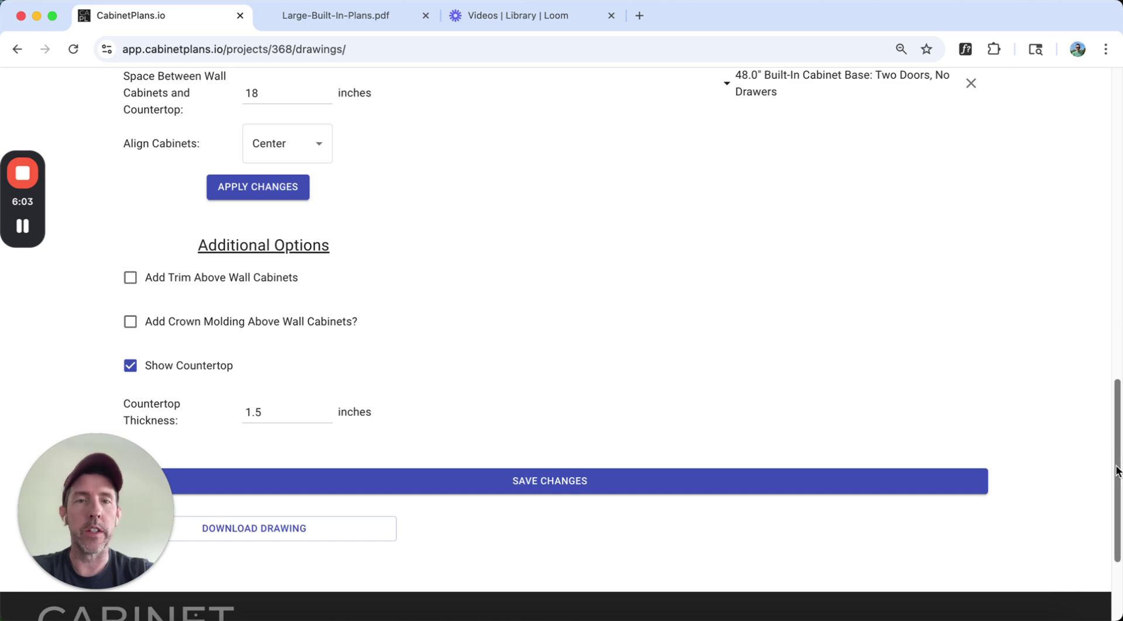
Add the 48.0" Built-In Cabinet Upper: No Doors as the wall cabinet.
{"action": "mouse_move", "coordinate": [1116, 470]}
{"action": "left_mouse_down"}
{"action": "mouse_move", "coordinate": [1115, 330]}
{"action": "mouse_move", "coordinate": [1108, 356]}
{"action": "left_mouse_up"}
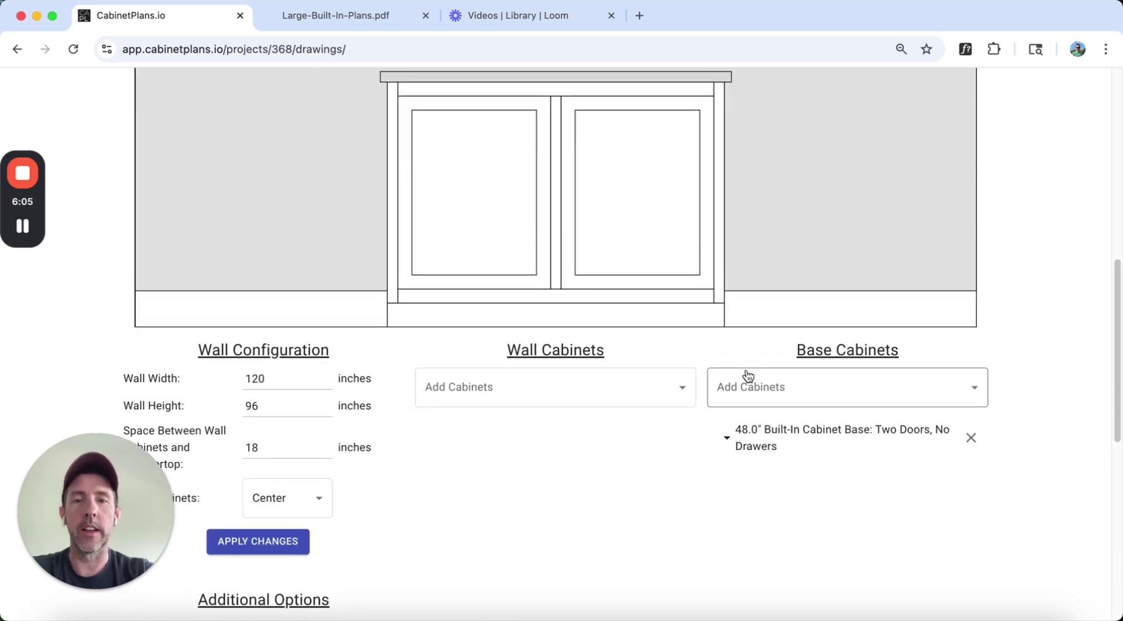
{"action": "left_click", "coordinate": [682, 387]}
{"action": "left_click", "coordinate": [618, 425]}
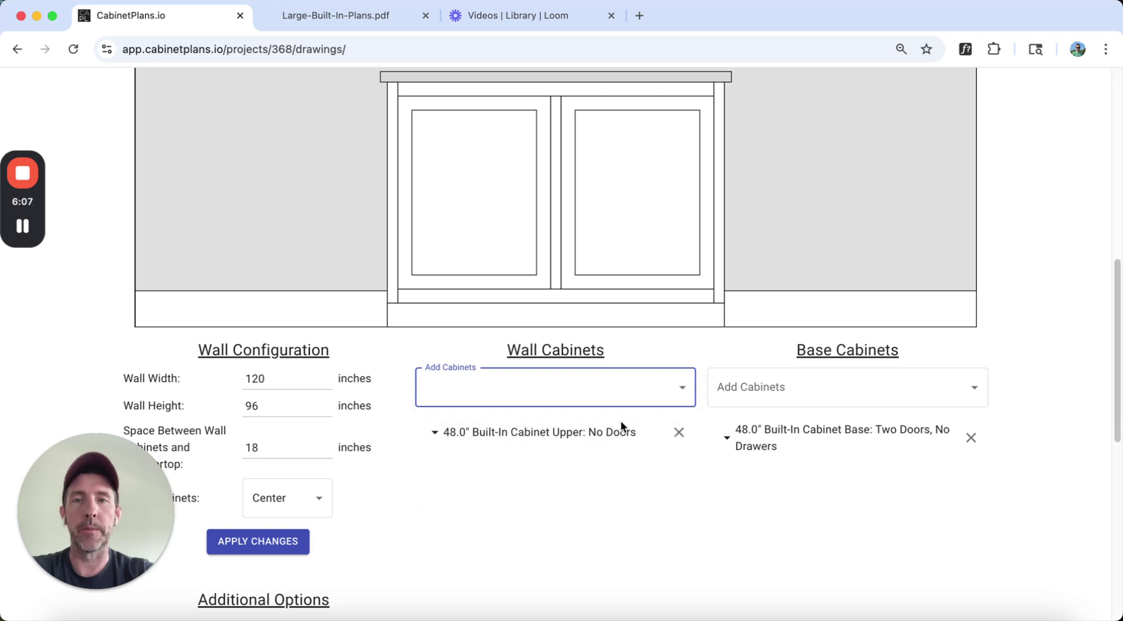
{"action": "mouse_move", "coordinate": [1116, 410]}
{"action": "left_mouse_down"}
{"action": "mouse_move", "coordinate": [1104, 255]}
{"action": "mouse_move", "coordinate": [1103, 392]}
{"action": "mouse_move", "coordinate": [1084, 445]}
{"action": "left_mouse_up"}
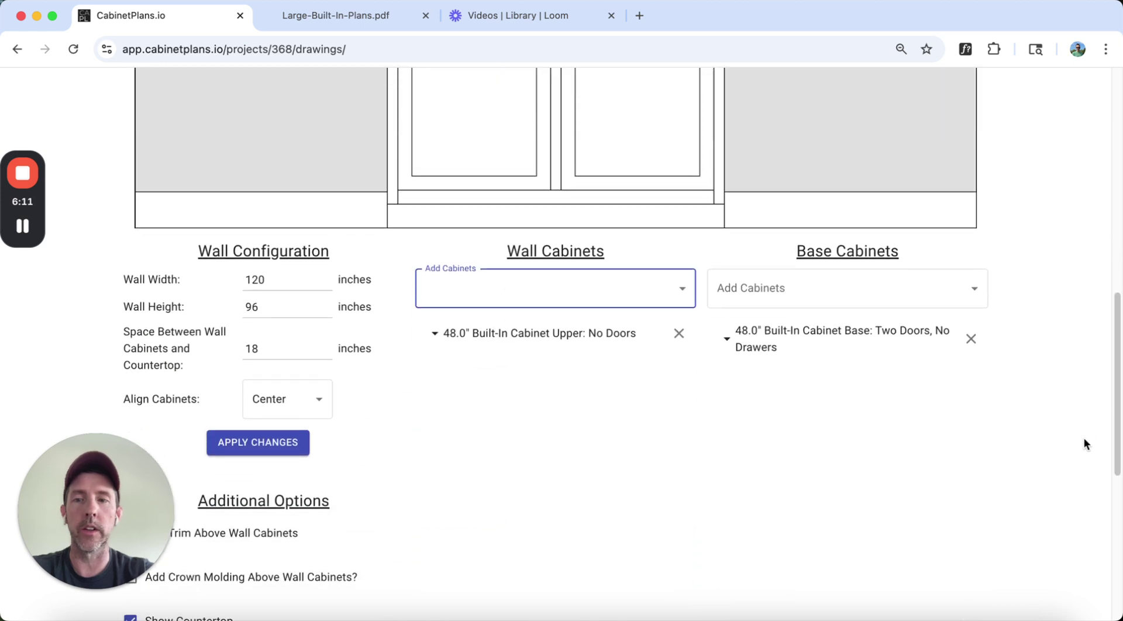
Change the wall-cabinet-to-countertop gap from 18 to 0 inches and apply it.
{"action": "left_click_drag", "start_coordinate": [267, 353], "coordinate": [240, 349]}
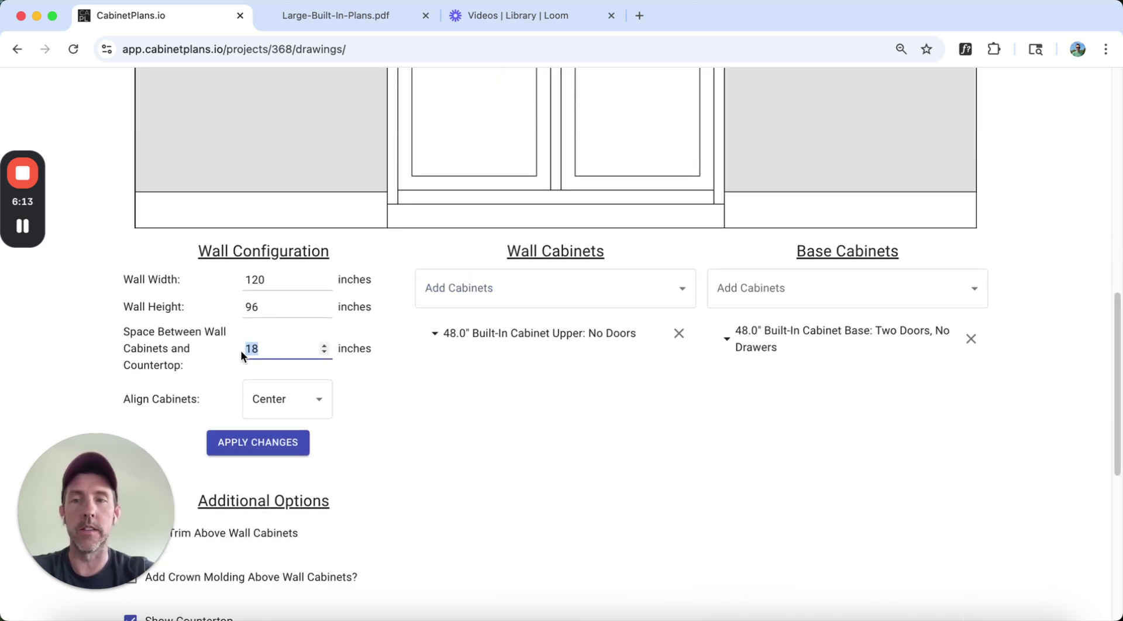
{"action": "type", "text": "0"}
{"action": "left_click", "coordinate": [258, 443]}
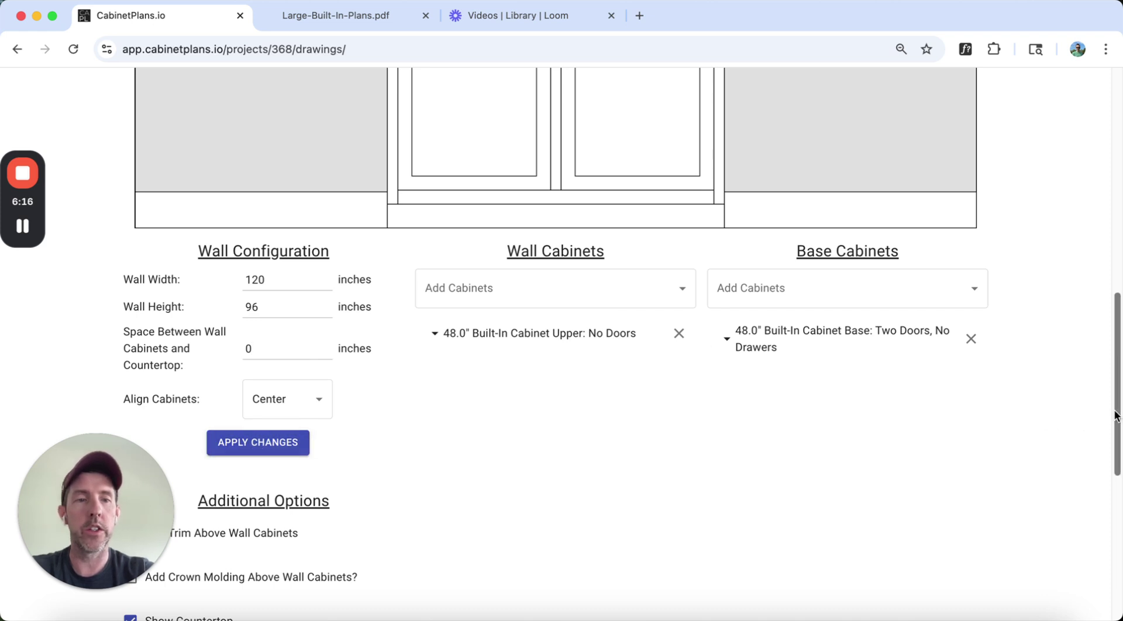
{"action": "left_click_drag", "start_coordinate": [1096, 413], "coordinate": [998, 411]}
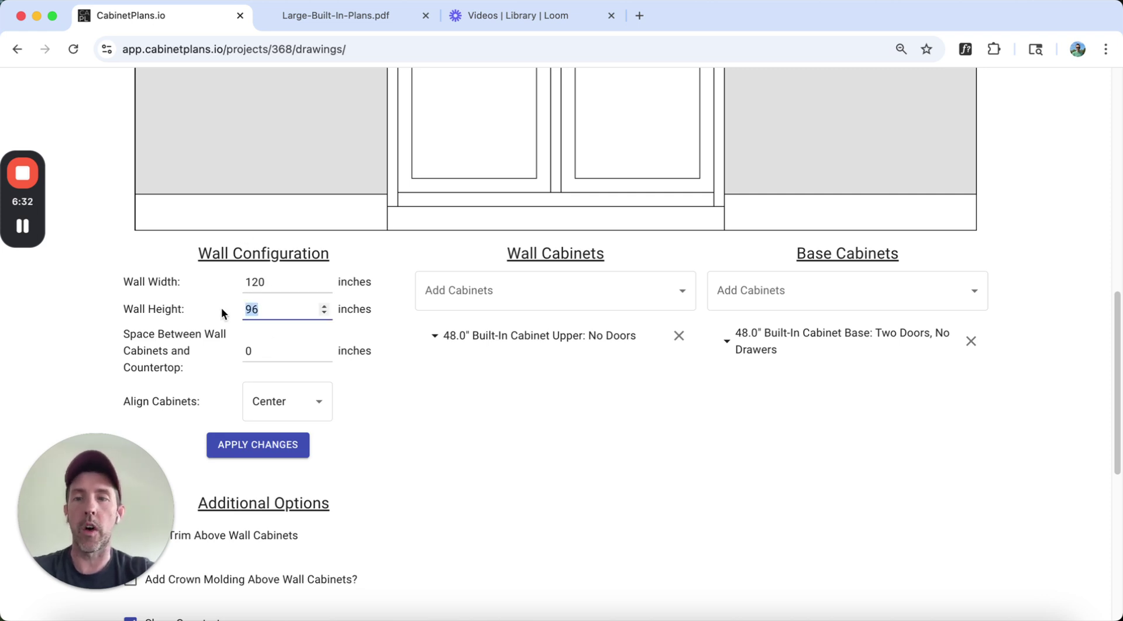
Set the wall height to 108 inches and apply the change.
{"action": "type", "text": "108"}
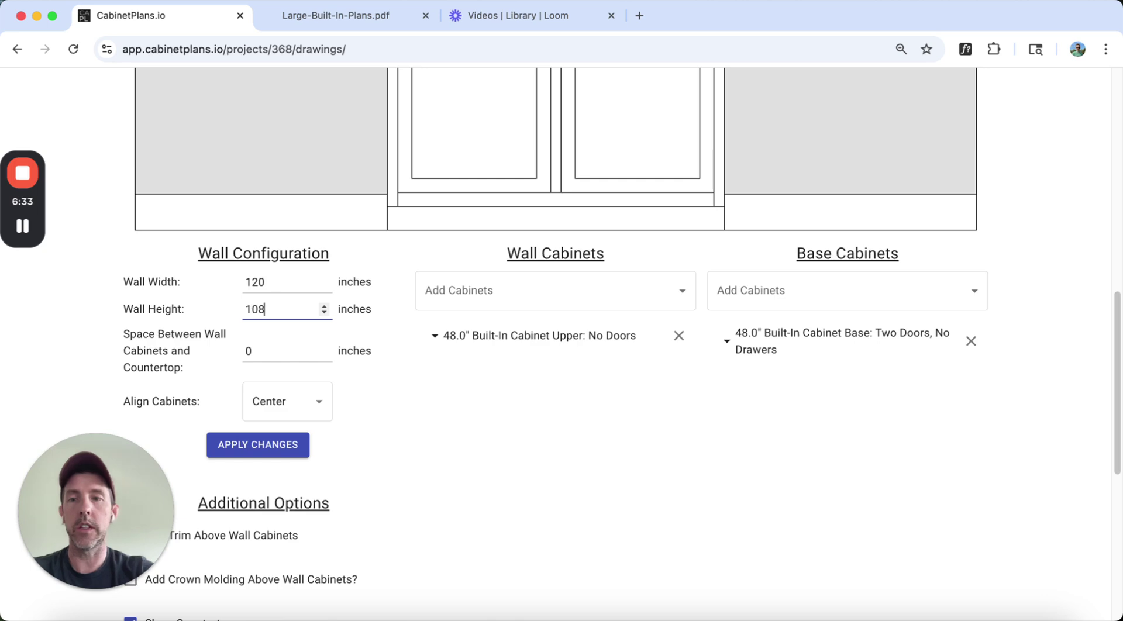
{"action": "left_click", "coordinate": [236, 439]}
{"action": "left_click_drag", "start_coordinate": [1114, 338], "coordinate": [1053, 461]}
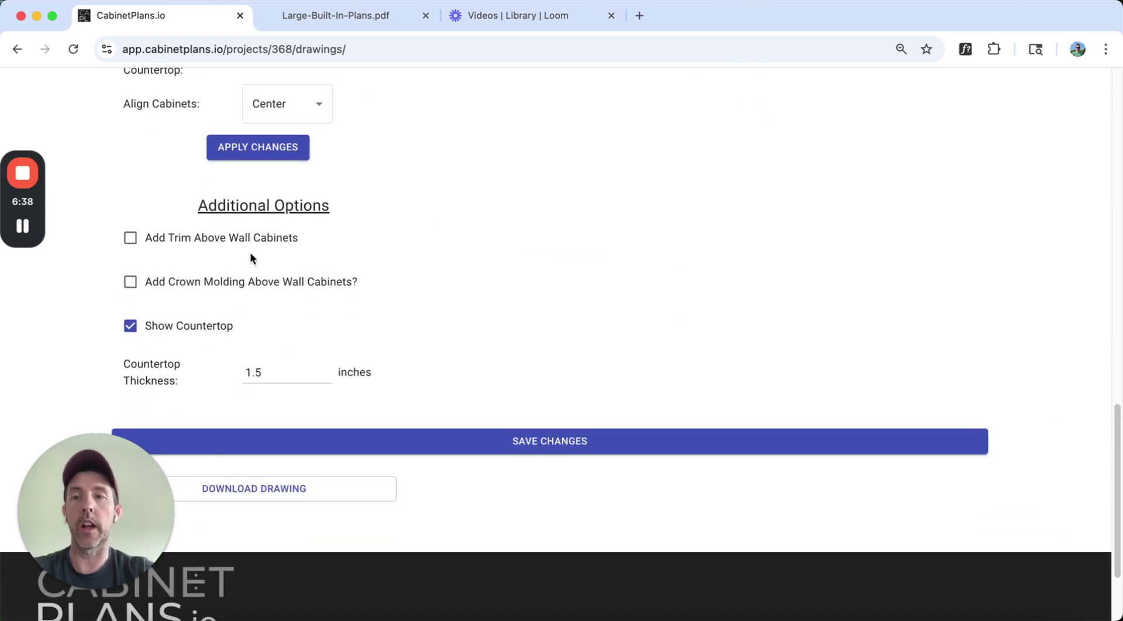
Enable crown molding above the wall cabinets and check it in the drawing.
{"action": "left_click", "coordinate": [134, 283]}
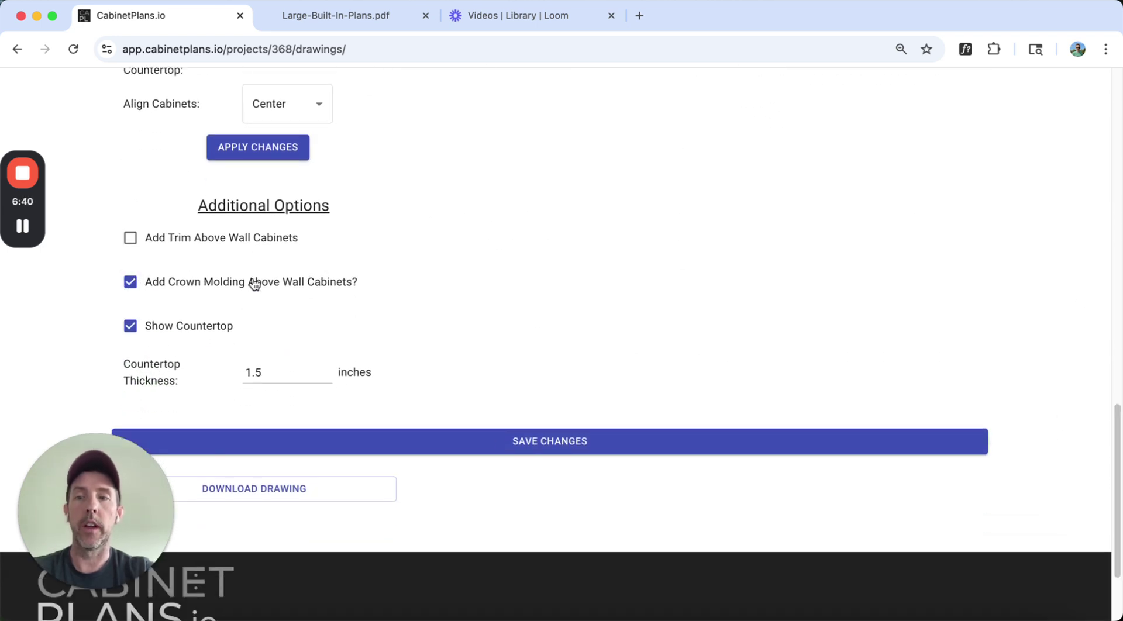
{"action": "left_click_drag", "start_coordinate": [1118, 402], "coordinate": [1095, 146]}
{"action": "scroll", "coordinate": [1096, 147], "scroll_direction": "down", "scroll_amount": 8}
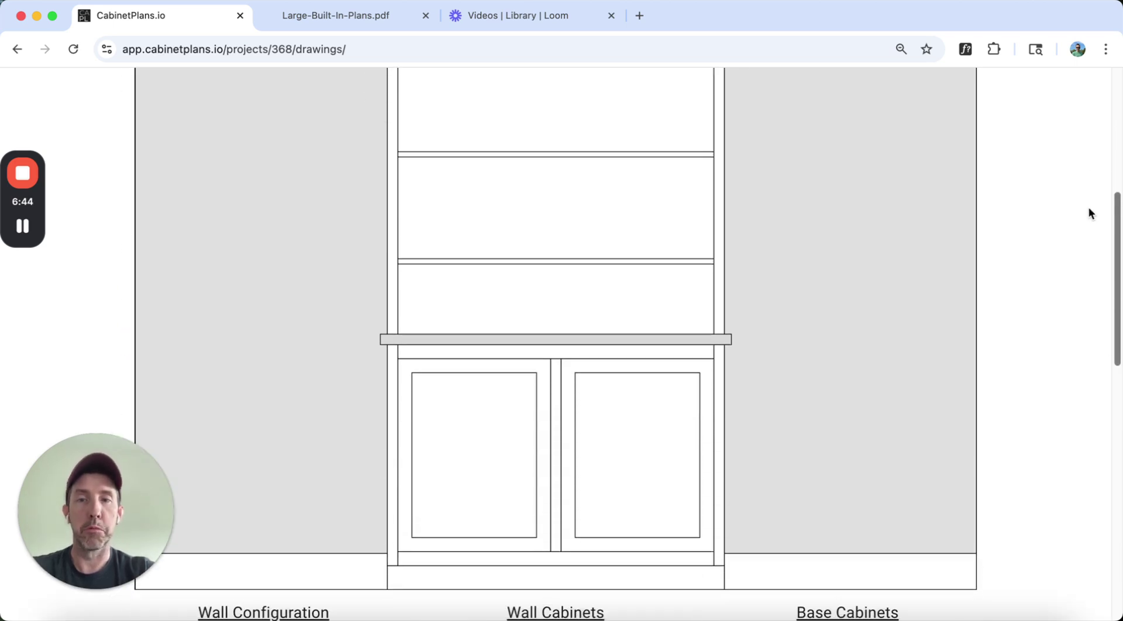
{"action": "scroll", "coordinate": [1072, 111], "scroll_direction": "up", "scroll_amount": 10}
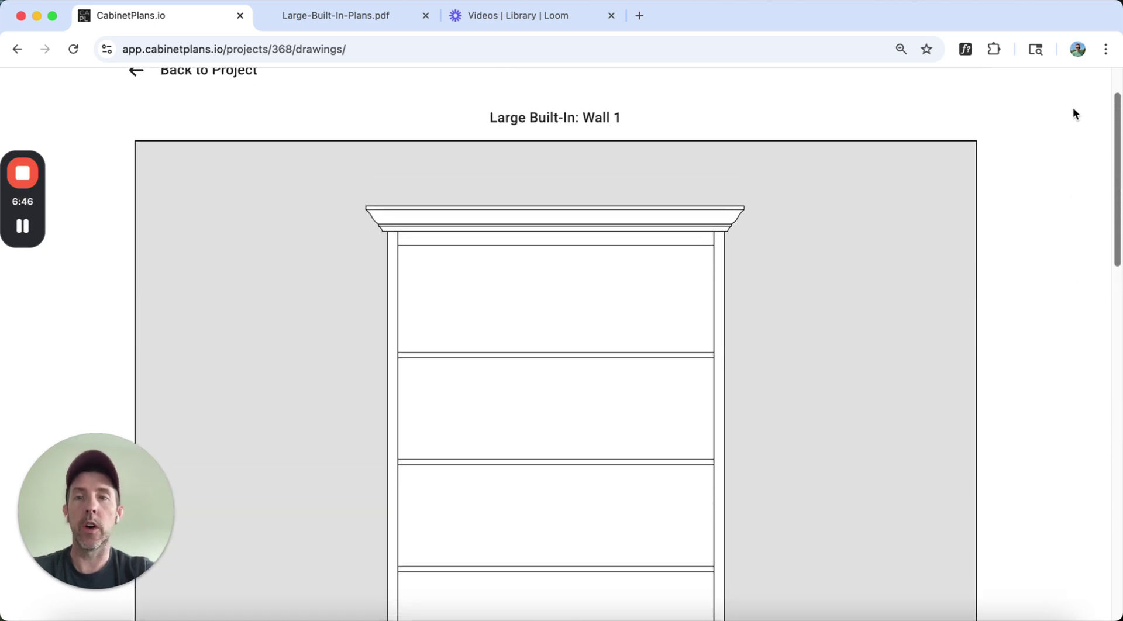
{"action": "scroll", "coordinate": [1070, 97], "scroll_direction": "up", "scroll_amount": 1}
{"action": "scroll", "coordinate": [1071, 184], "scroll_direction": "down", "scroll_amount": 5}
{"action": "scroll", "coordinate": [1072, 181], "scroll_direction": "up", "scroll_amount": 6}
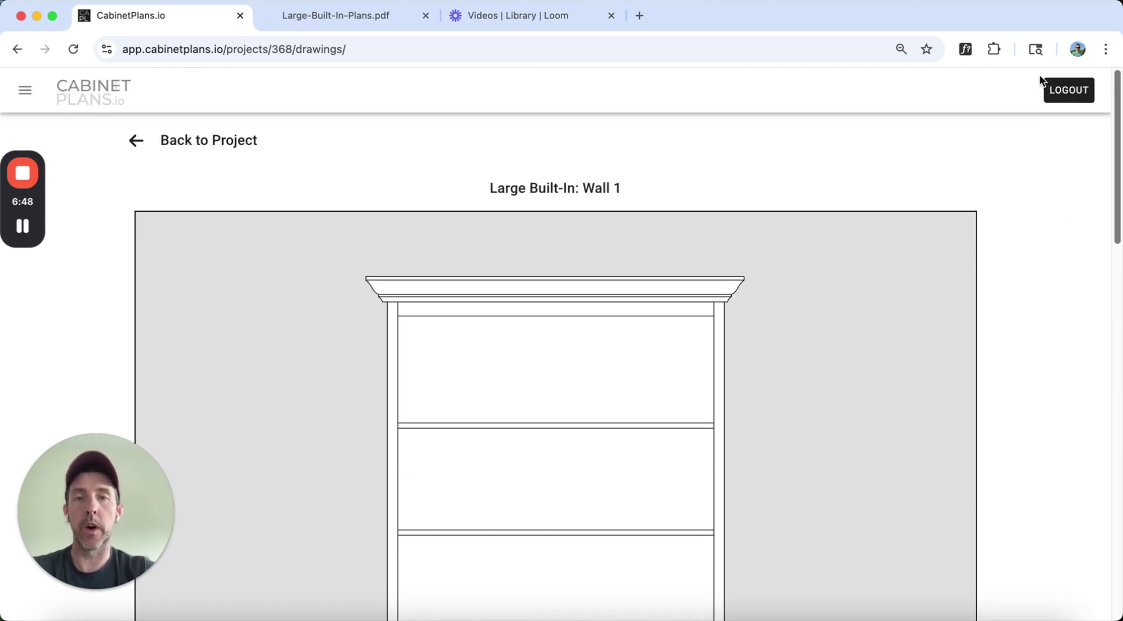
{"action": "scroll", "coordinate": [1047, 94], "scroll_direction": "down", "scroll_amount": 15}
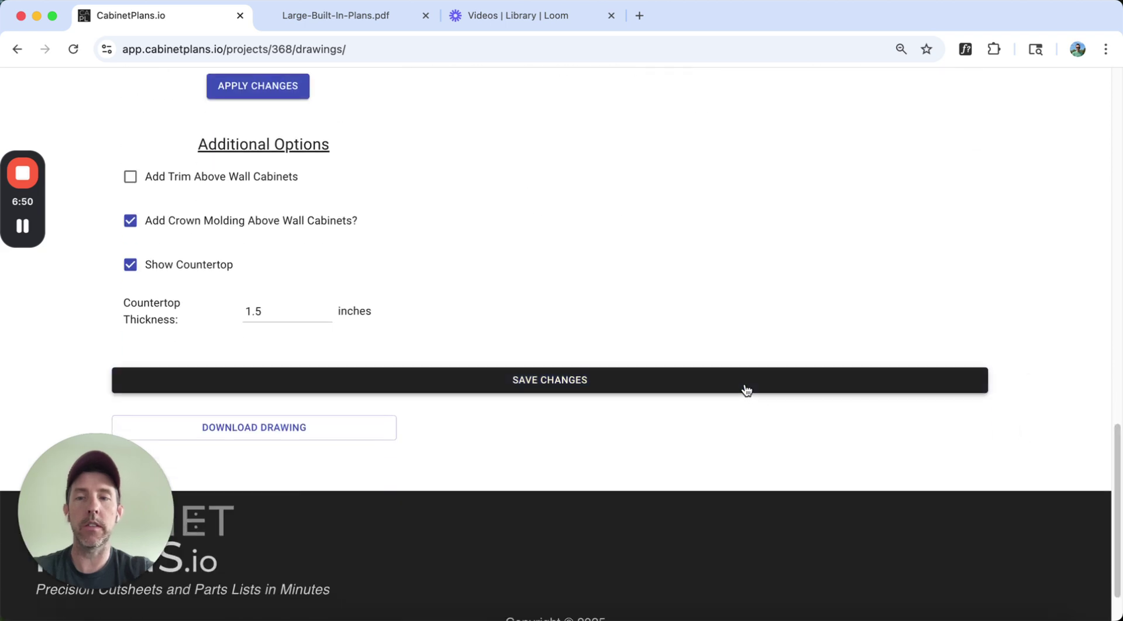
Save the Wall 1 drawing changes and confirm the success message.
{"action": "left_click", "coordinate": [745, 385]}
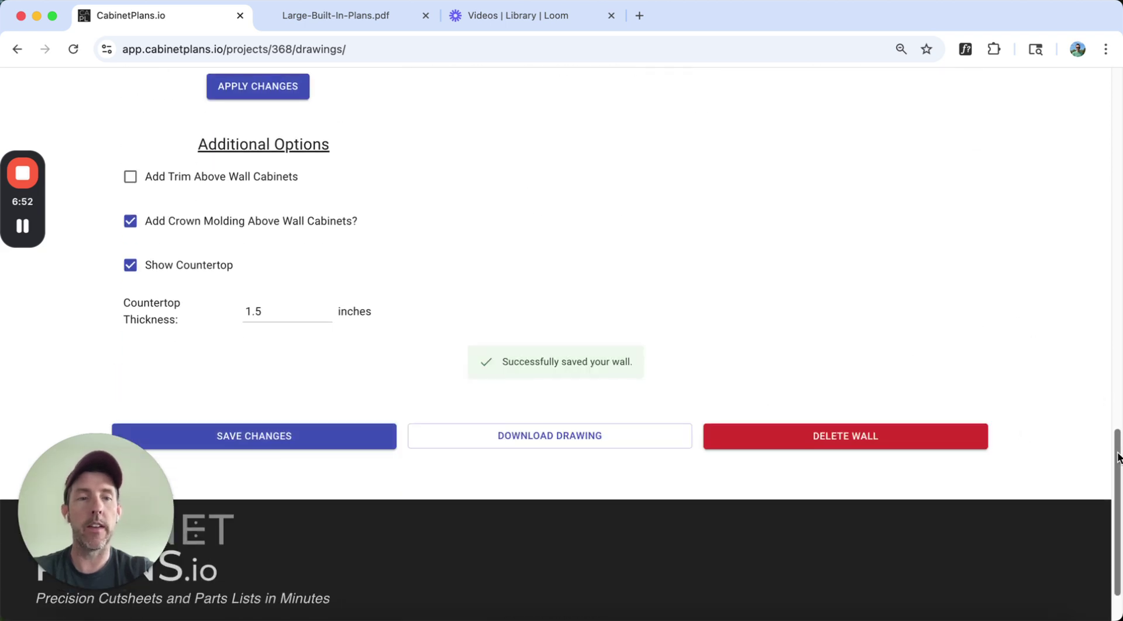
{"action": "scroll", "coordinate": [1105, 459], "scroll_direction": "up", "scroll_amount": 1}
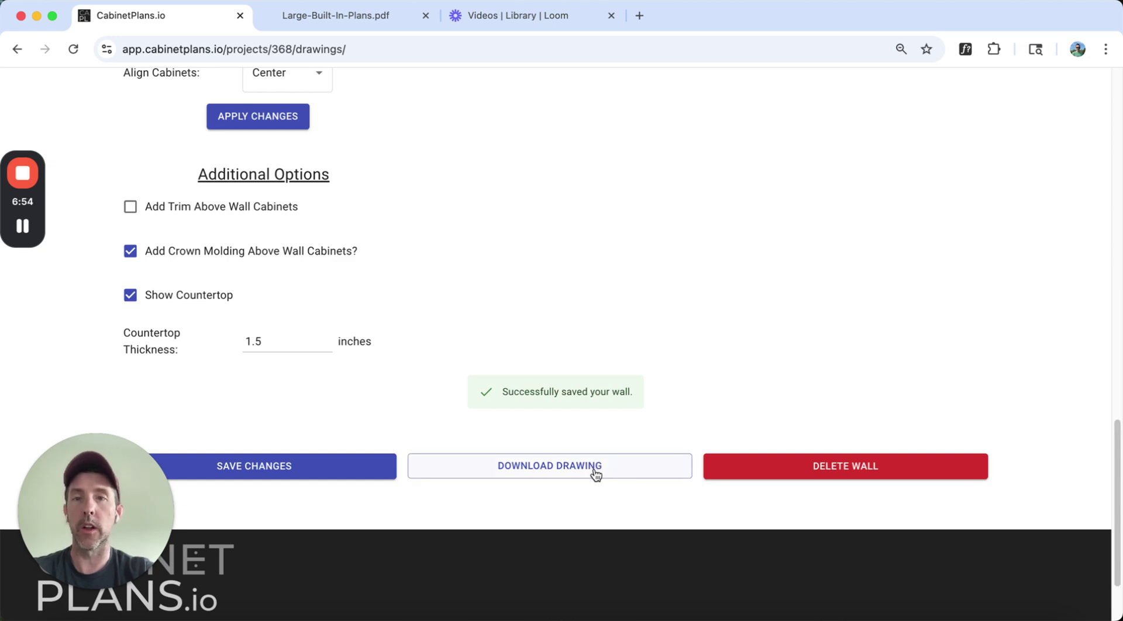
{"action": "mouse_move", "coordinate": [1117, 444]}
{"action": "left_mouse_down"}
{"action": "mouse_move", "coordinate": [1105, 263]}
{"action": "mouse_move", "coordinate": [1080, 147]}
{"action": "left_mouse_up"}
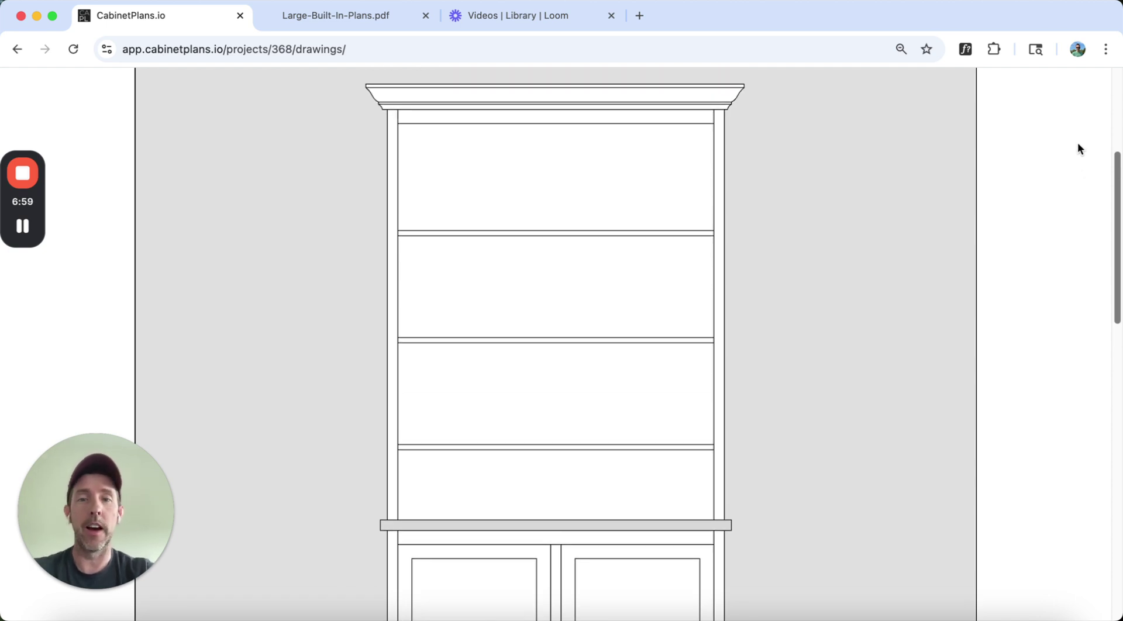
{"action": "scroll", "coordinate": [1078, 143], "scroll_direction": "up", "scroll_amount": 1}
{"action": "scroll", "coordinate": [1066, 188], "scroll_direction": "down", "scroll_amount": 4}
{"action": "scroll", "coordinate": [1056, 246], "scroll_direction": "down", "scroll_amount": 2}
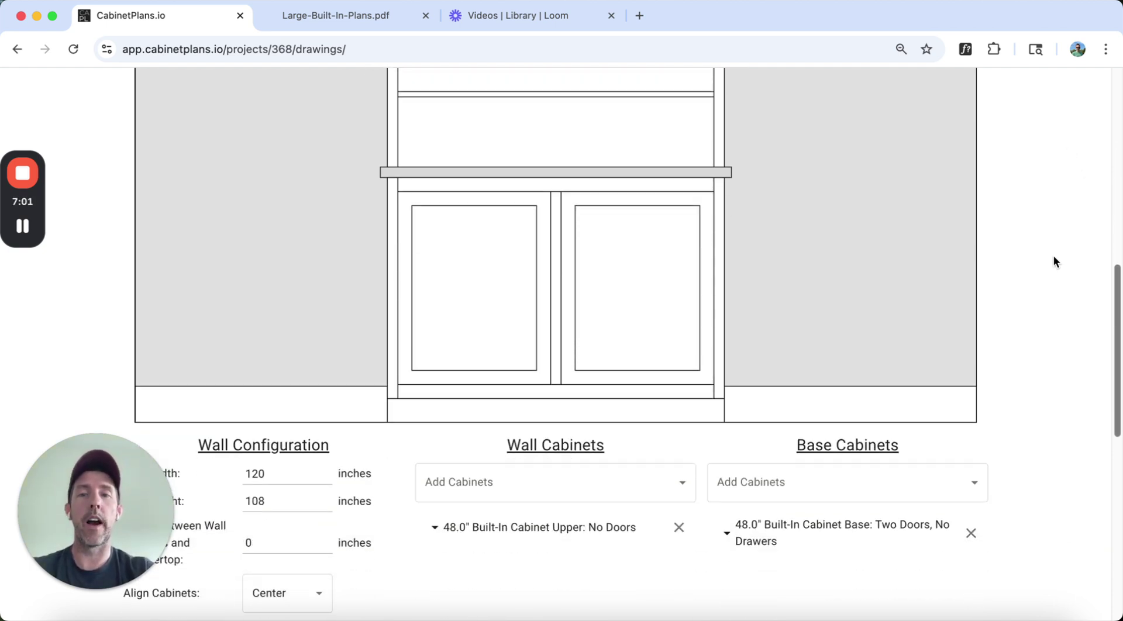
{"action": "scroll", "coordinate": [1050, 275], "scroll_direction": "down", "scroll_amount": 3}
{"action": "scroll", "coordinate": [1043, 234], "scroll_direction": "up", "scroll_amount": 8}
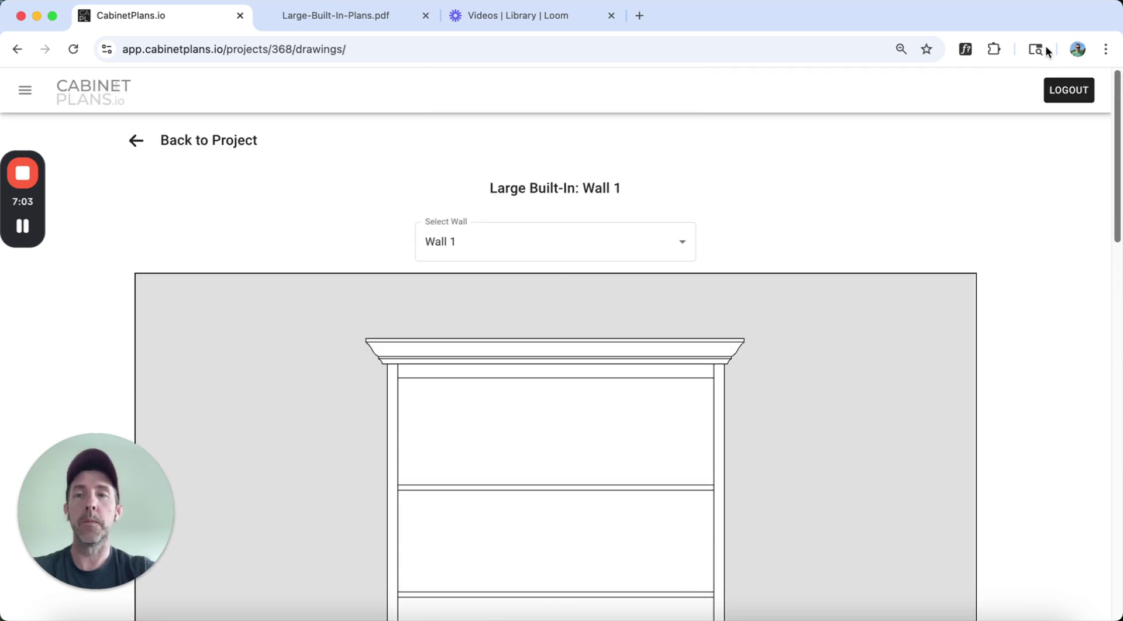
Back on the Large Built-In project page, generate the project cutsheets.
{"action": "left_click", "coordinate": [131, 140]}
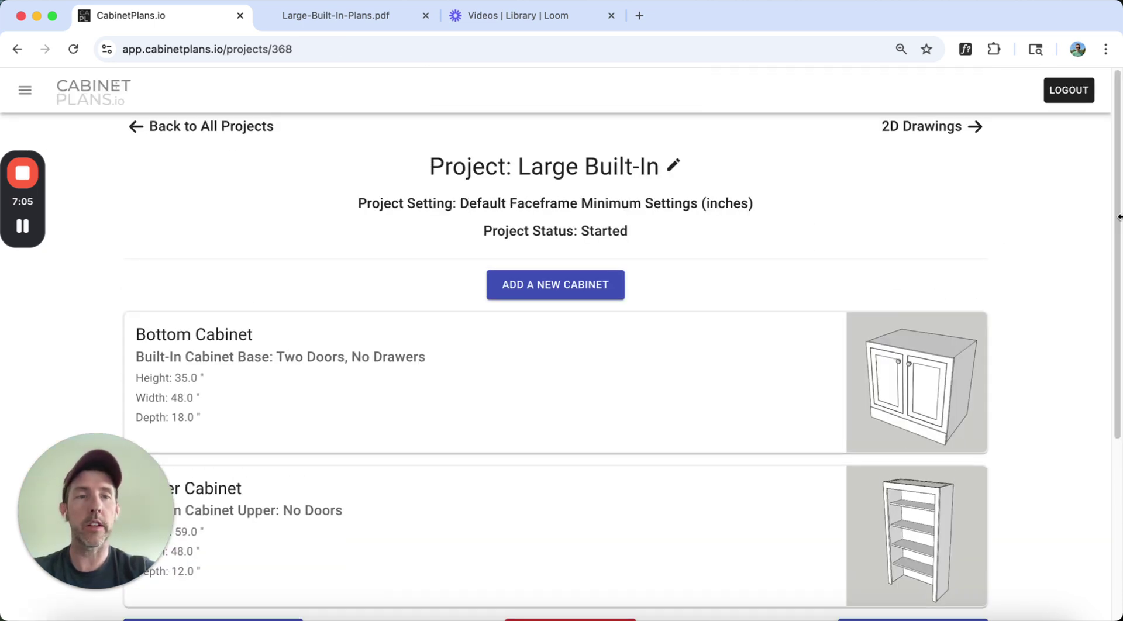
{"action": "scroll", "coordinate": [1103, 381], "scroll_direction": "down", "scroll_amount": 5}
{"action": "left_click", "coordinate": [250, 405]}
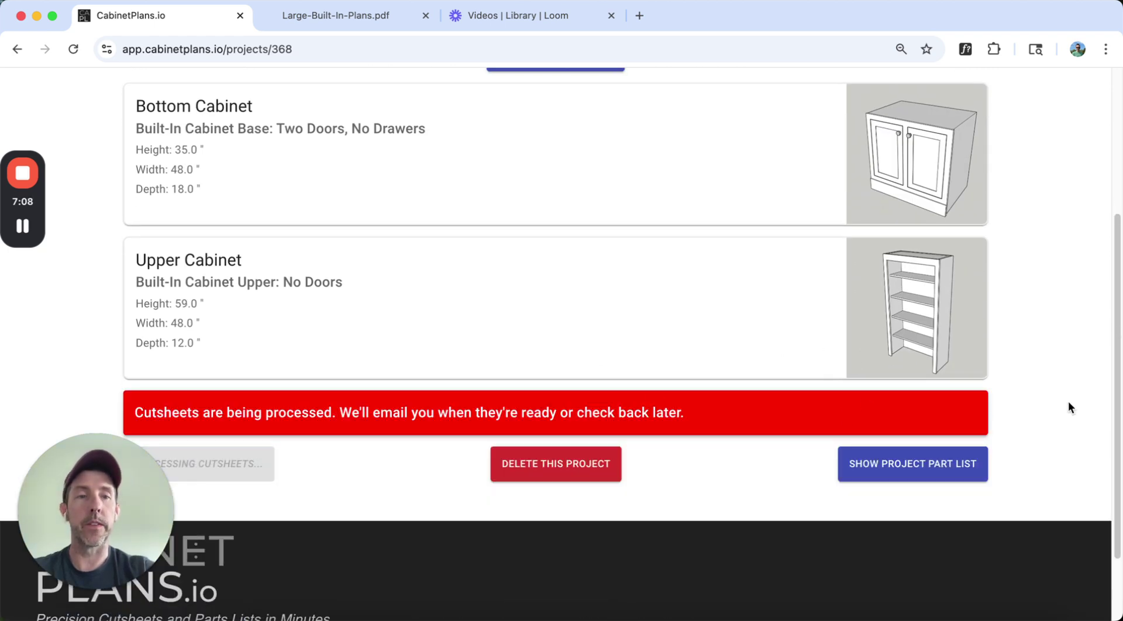
{"action": "left_click_drag", "start_coordinate": [1117, 416], "coordinate": [1088, 317]}
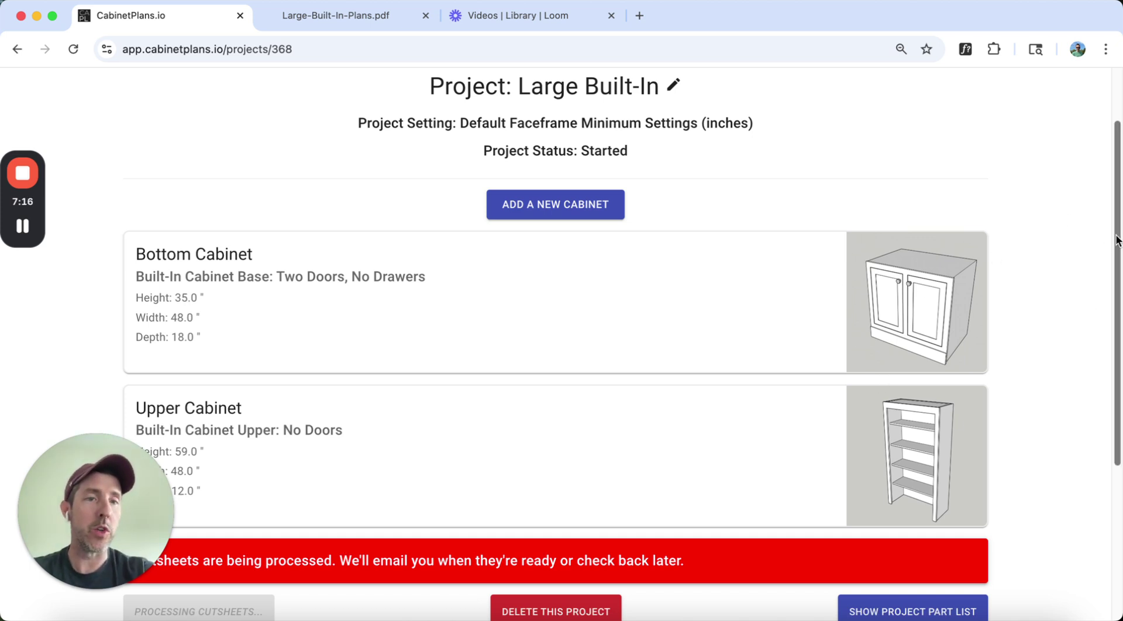
{"action": "scroll", "coordinate": [1100, 225], "scroll_direction": "up", "scroll_amount": 1}
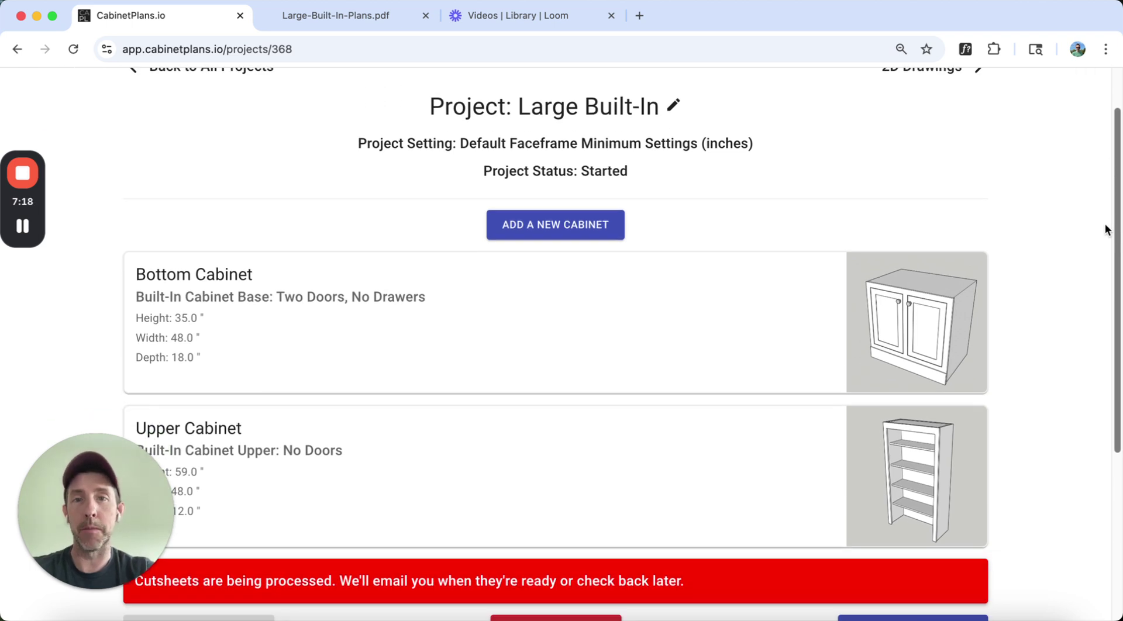
{"action": "scroll", "coordinate": [1105, 231], "scroll_direction": "down", "scroll_amount": 1}
{"action": "scroll", "coordinate": [1101, 244], "scroll_direction": "up", "scroll_amount": 1}
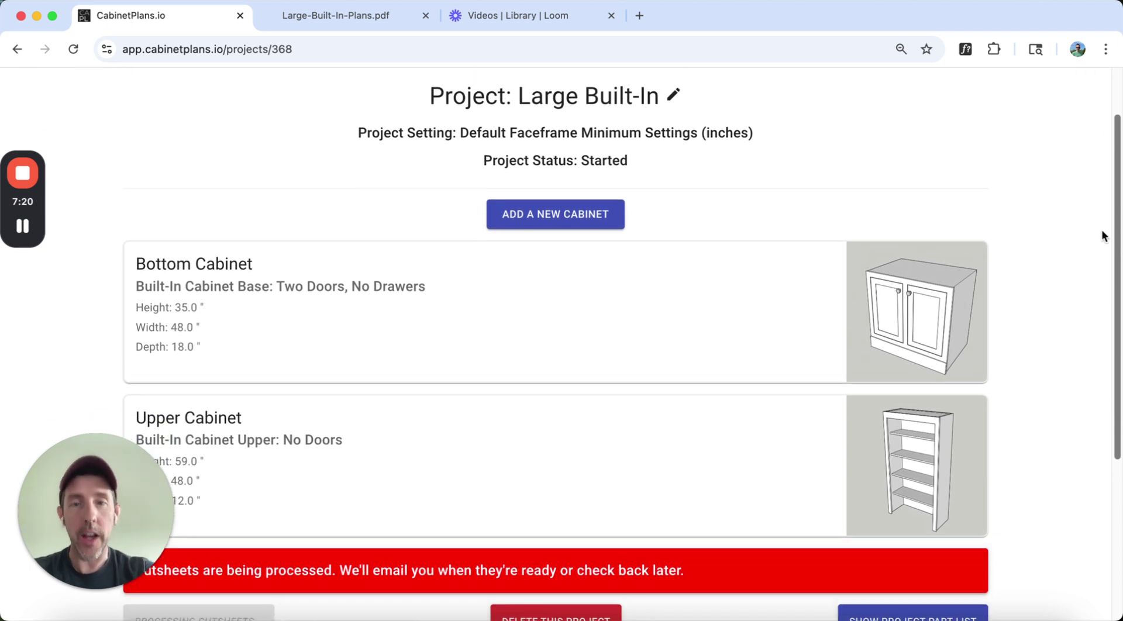
{"action": "scroll", "coordinate": [1100, 234], "scroll_direction": "down", "scroll_amount": 1}
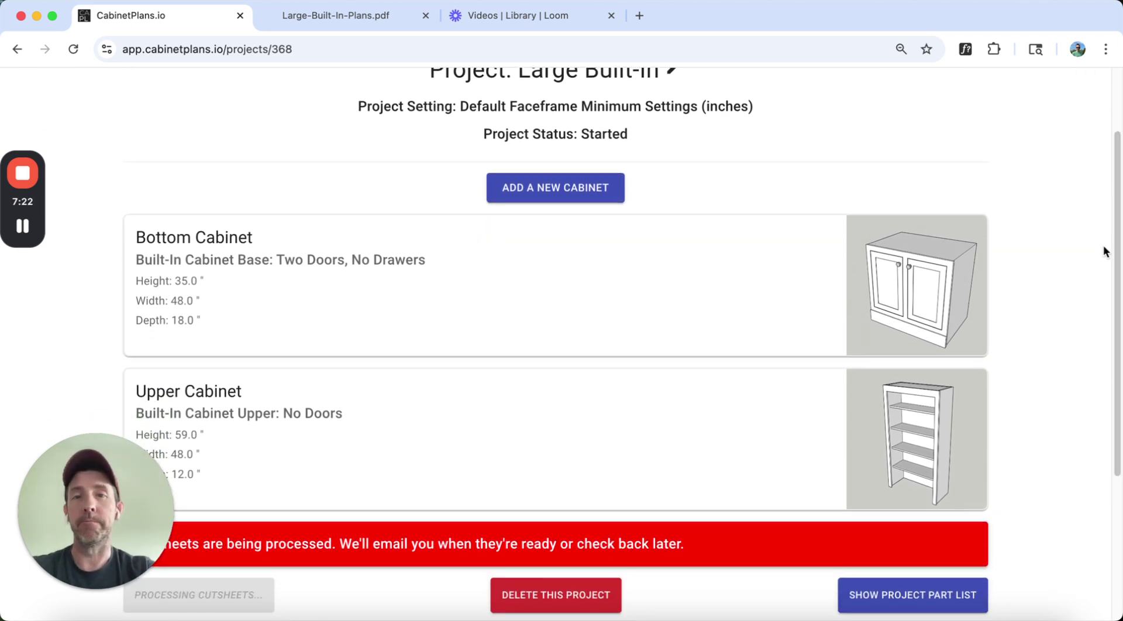